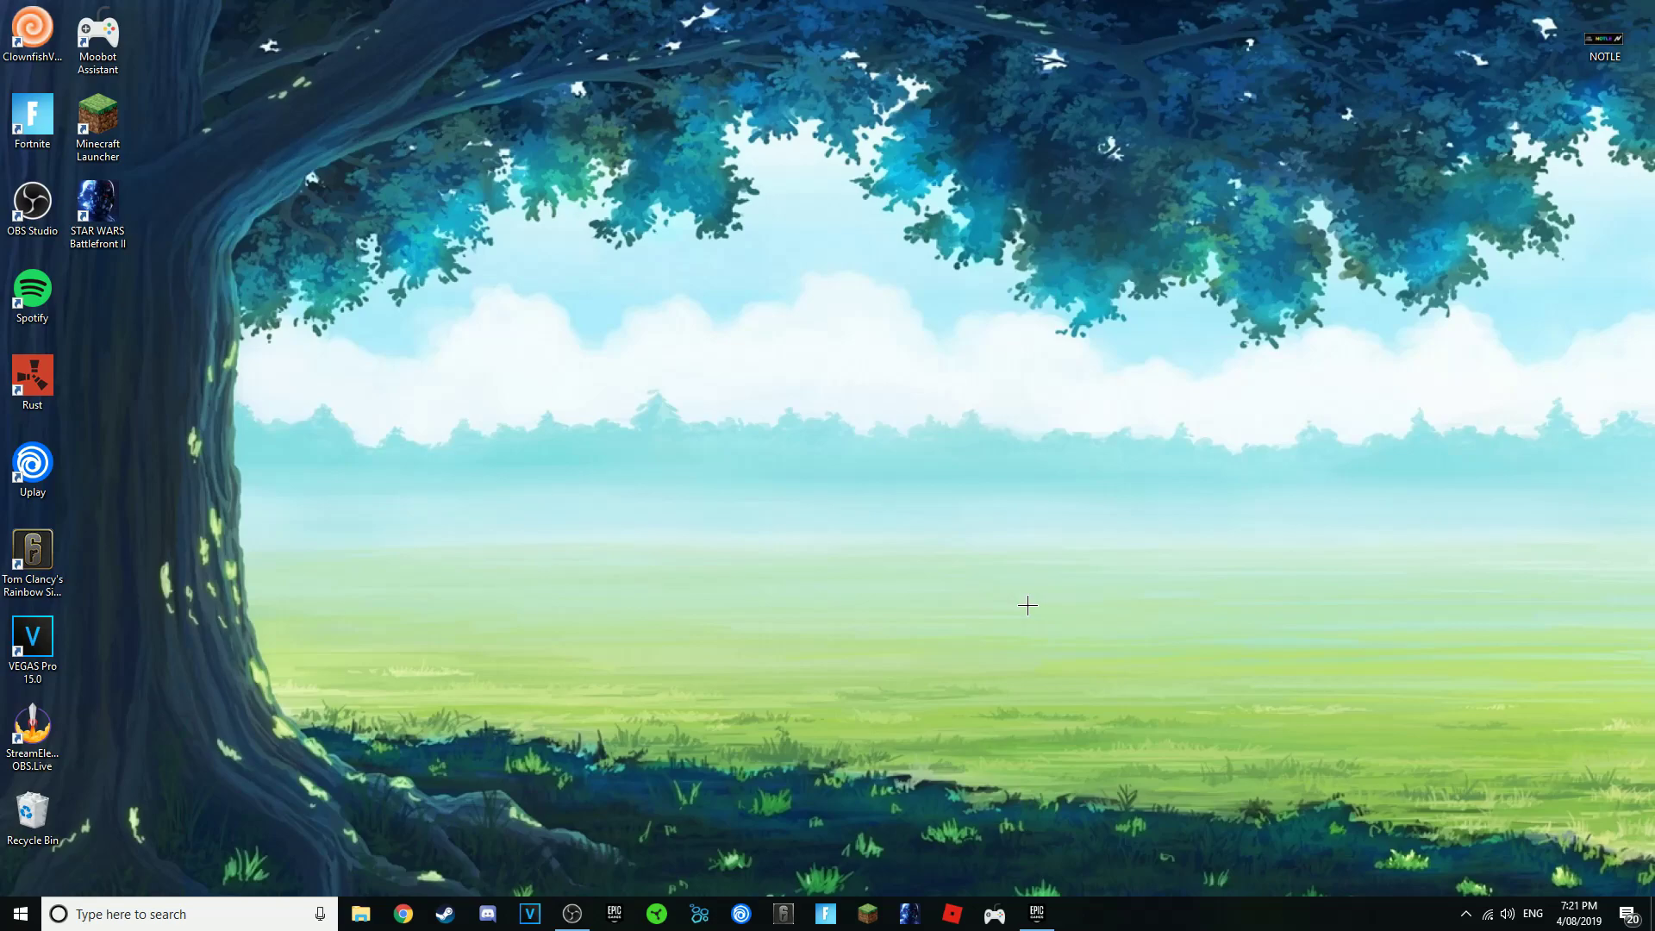
Browse from %appdata% to AppData\Local\FortniteGame\Saved\Config\WindowsClient.
click(198, 914)
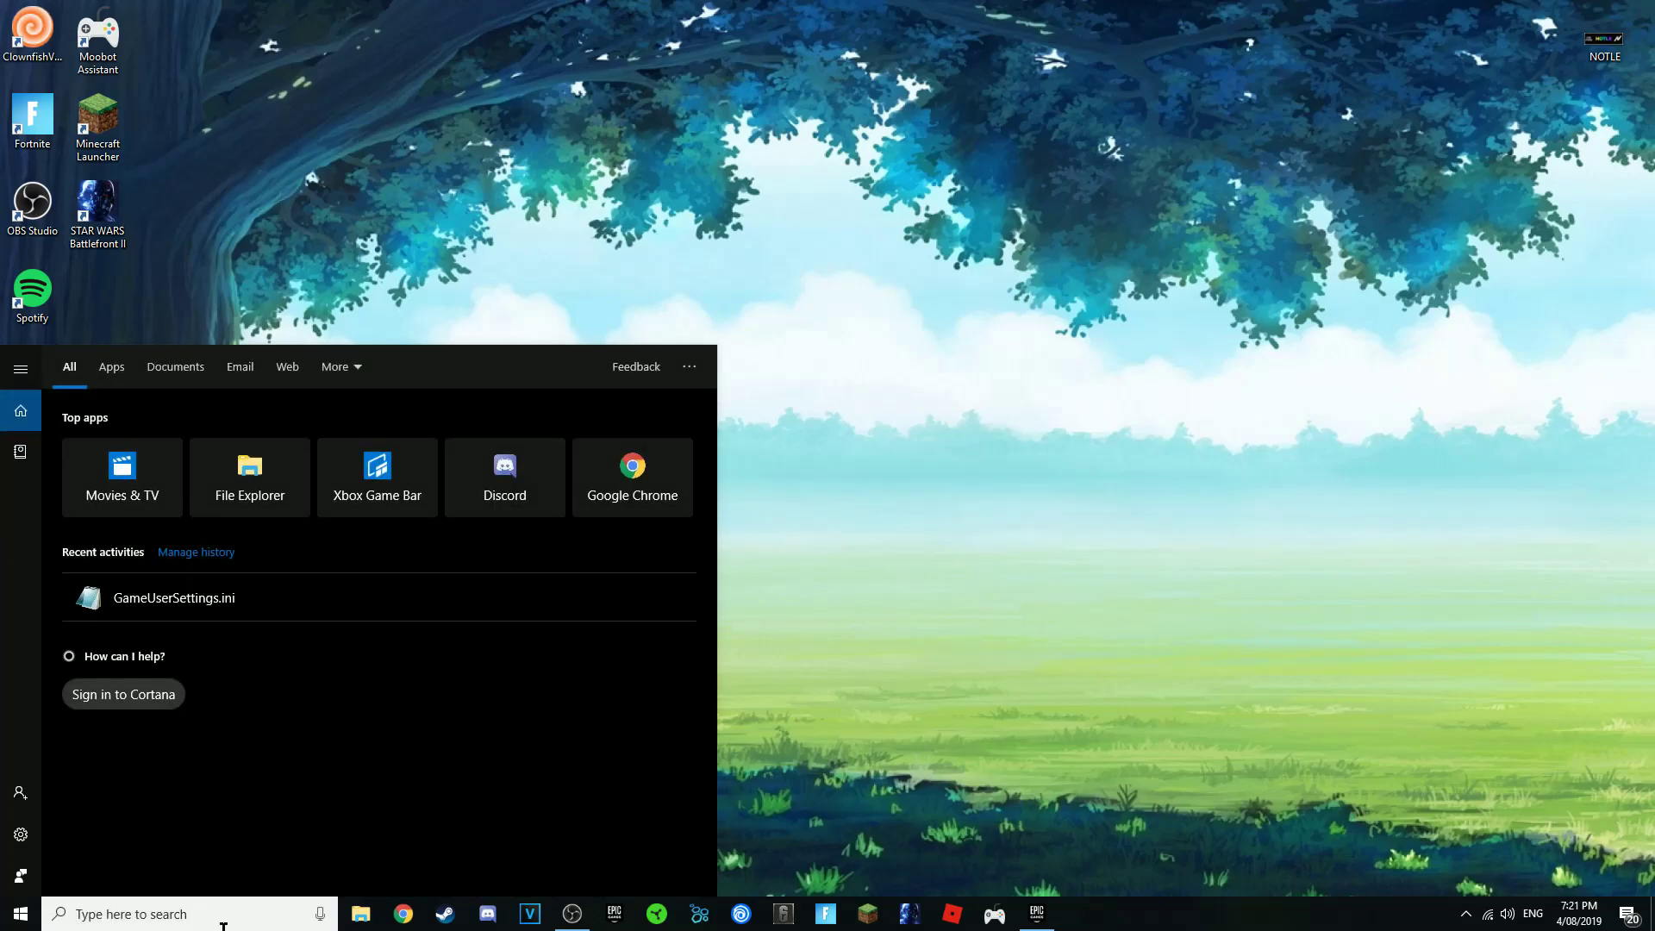
text(%app)
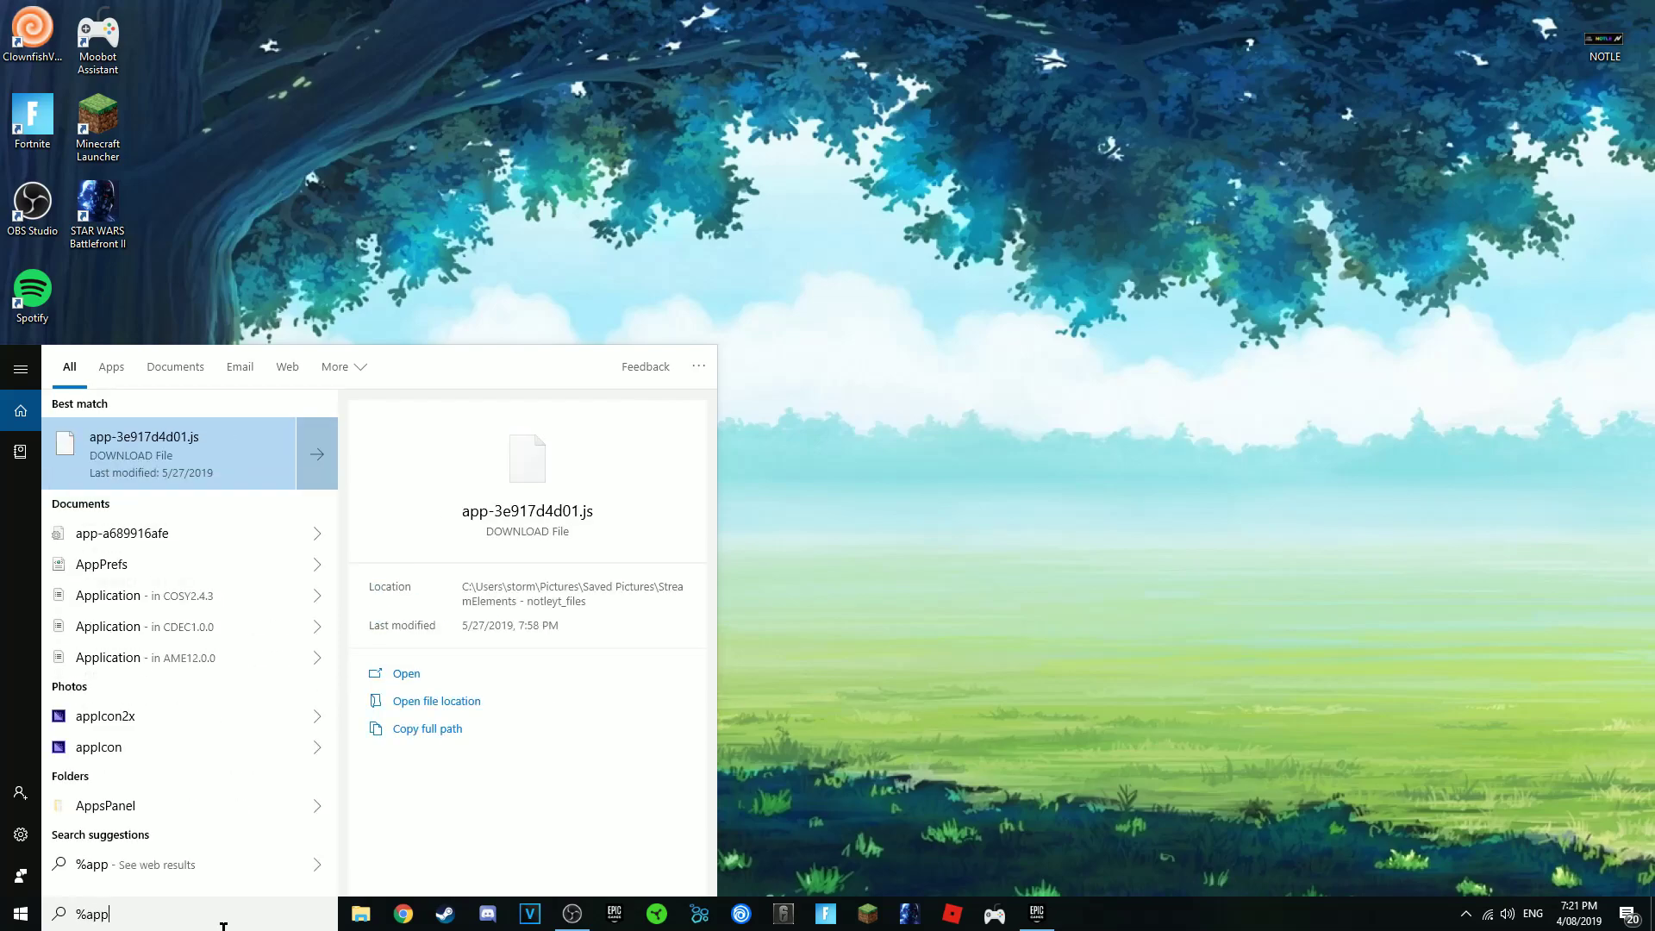
text(data)
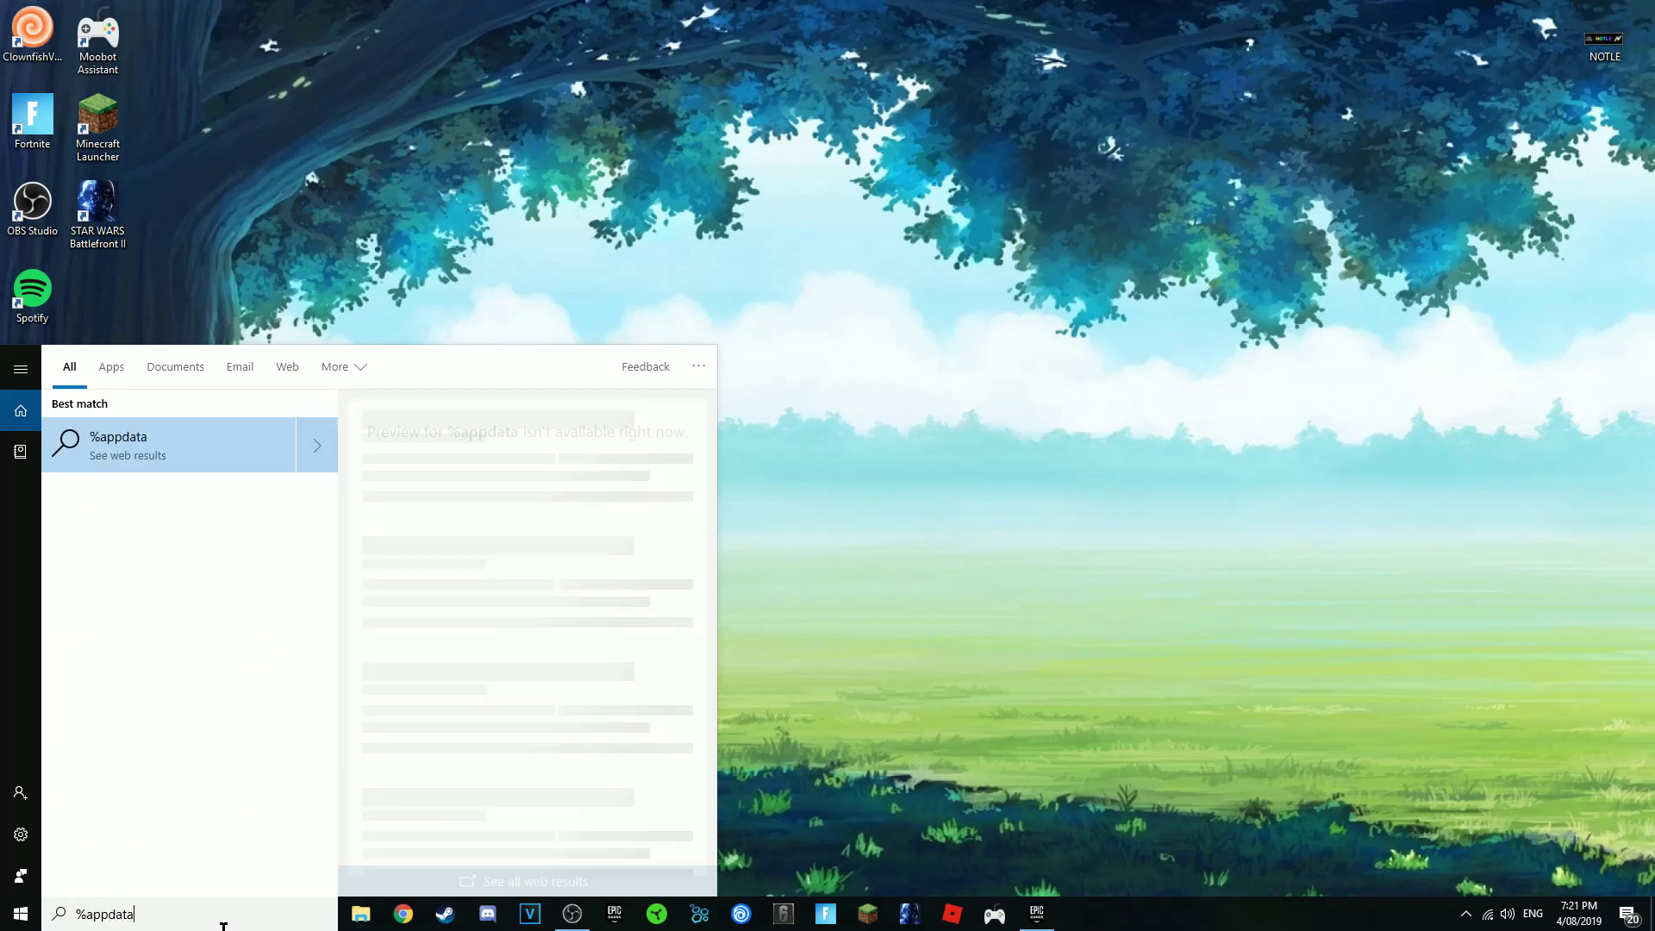
text(%)
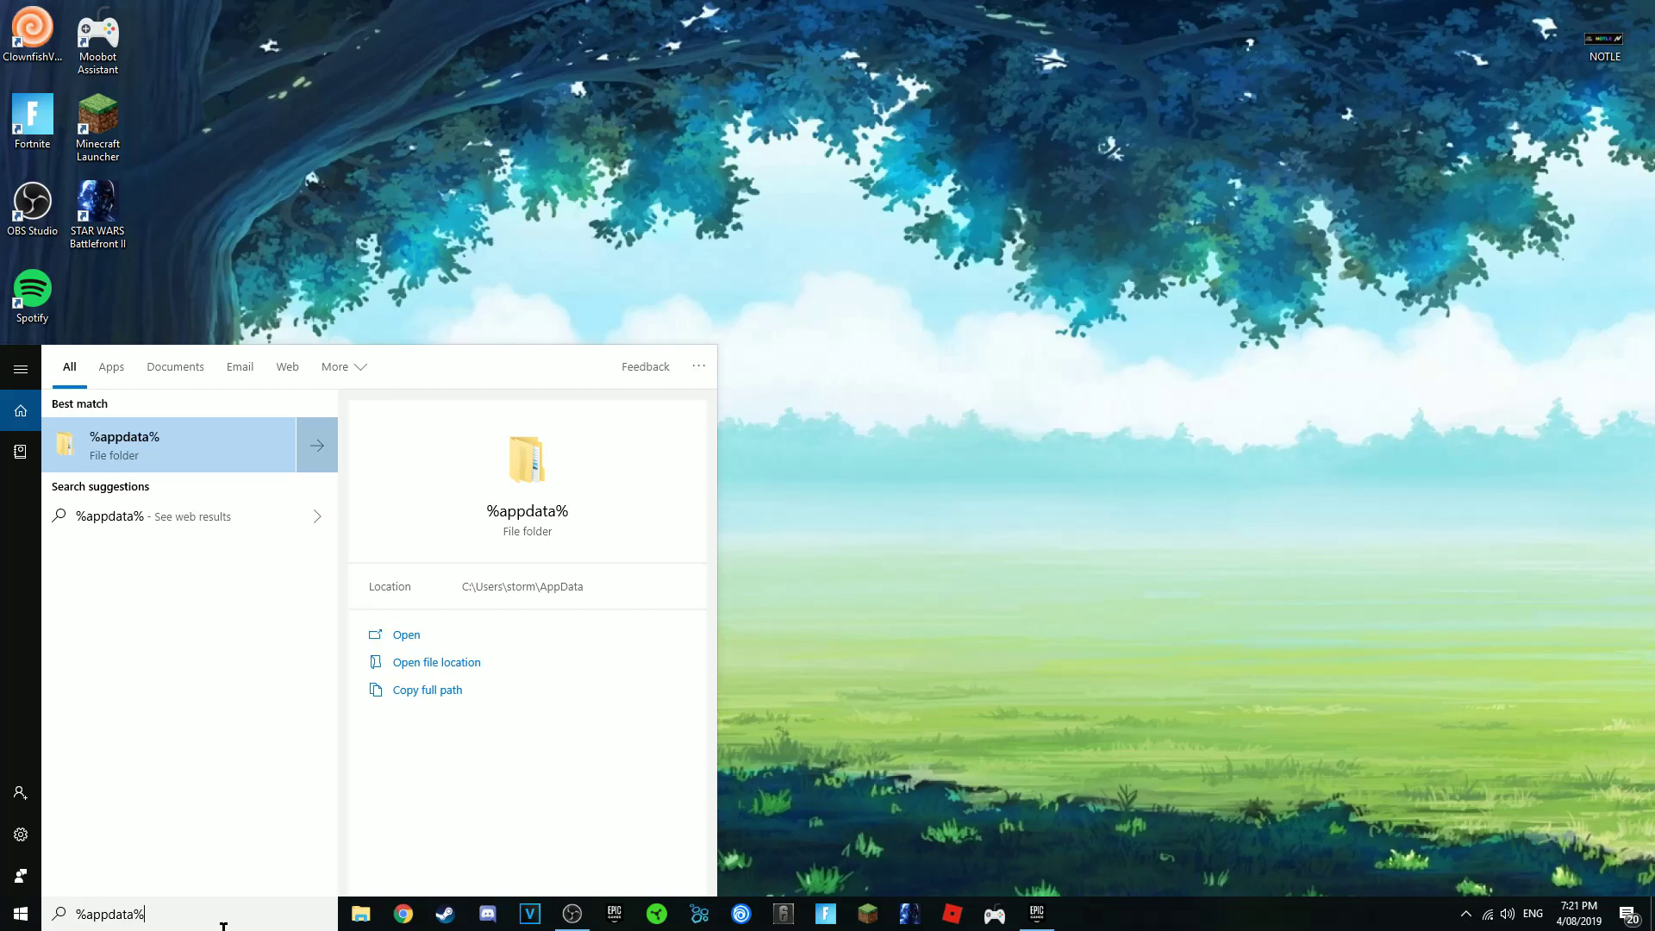
click(207, 432)
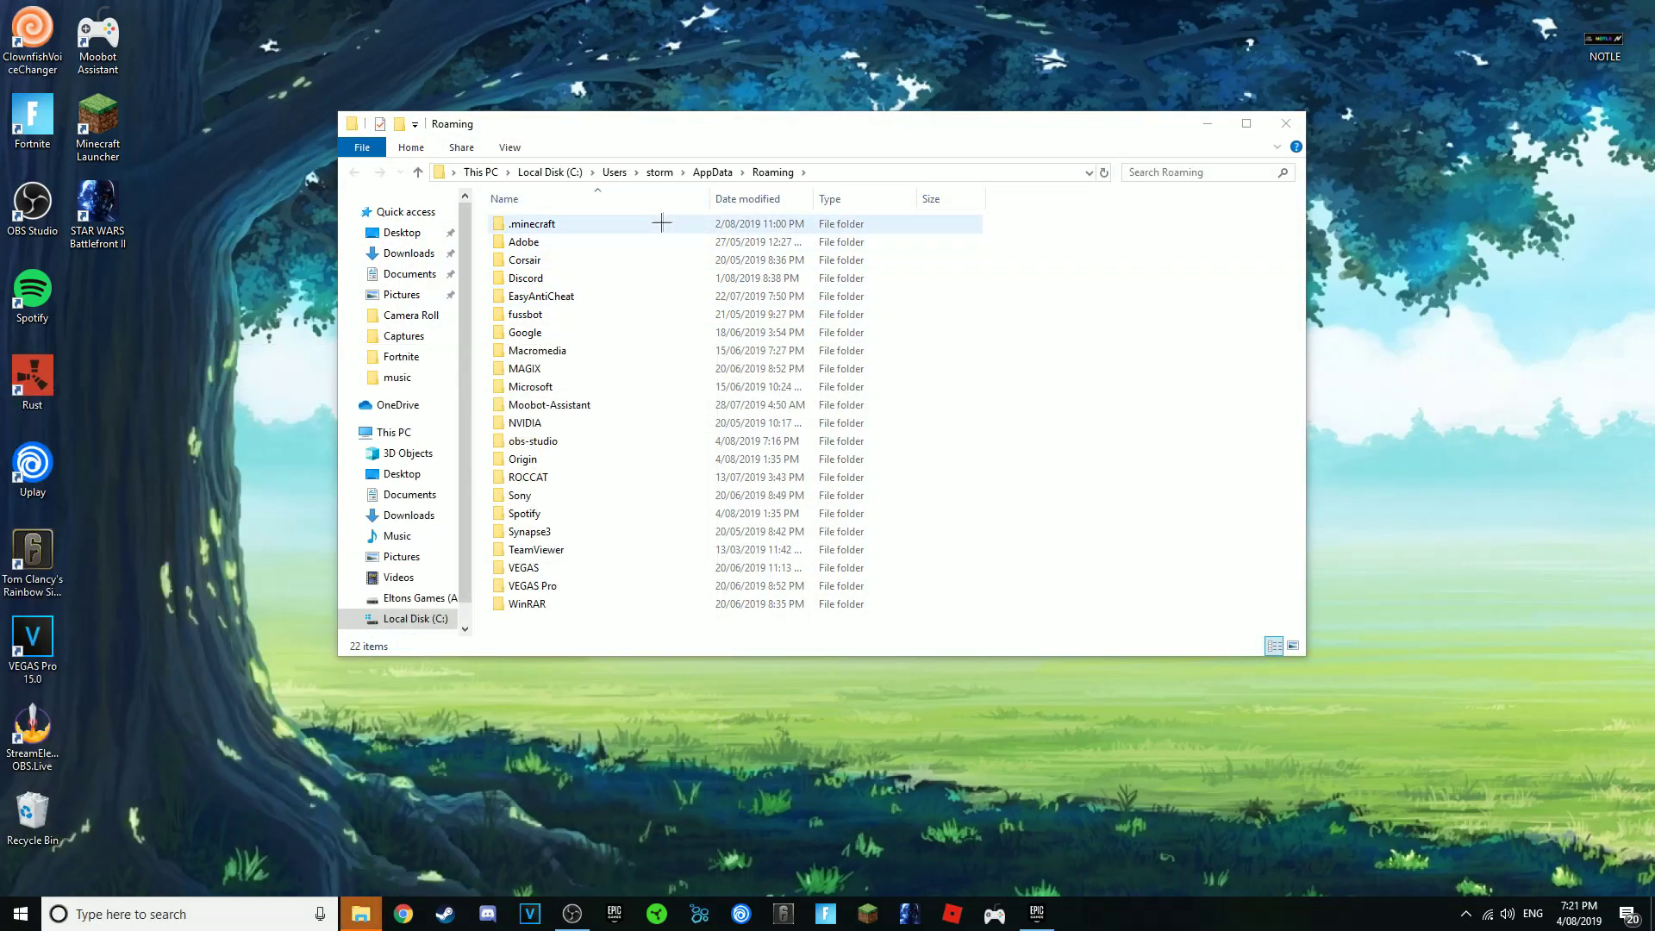
click(712, 171)
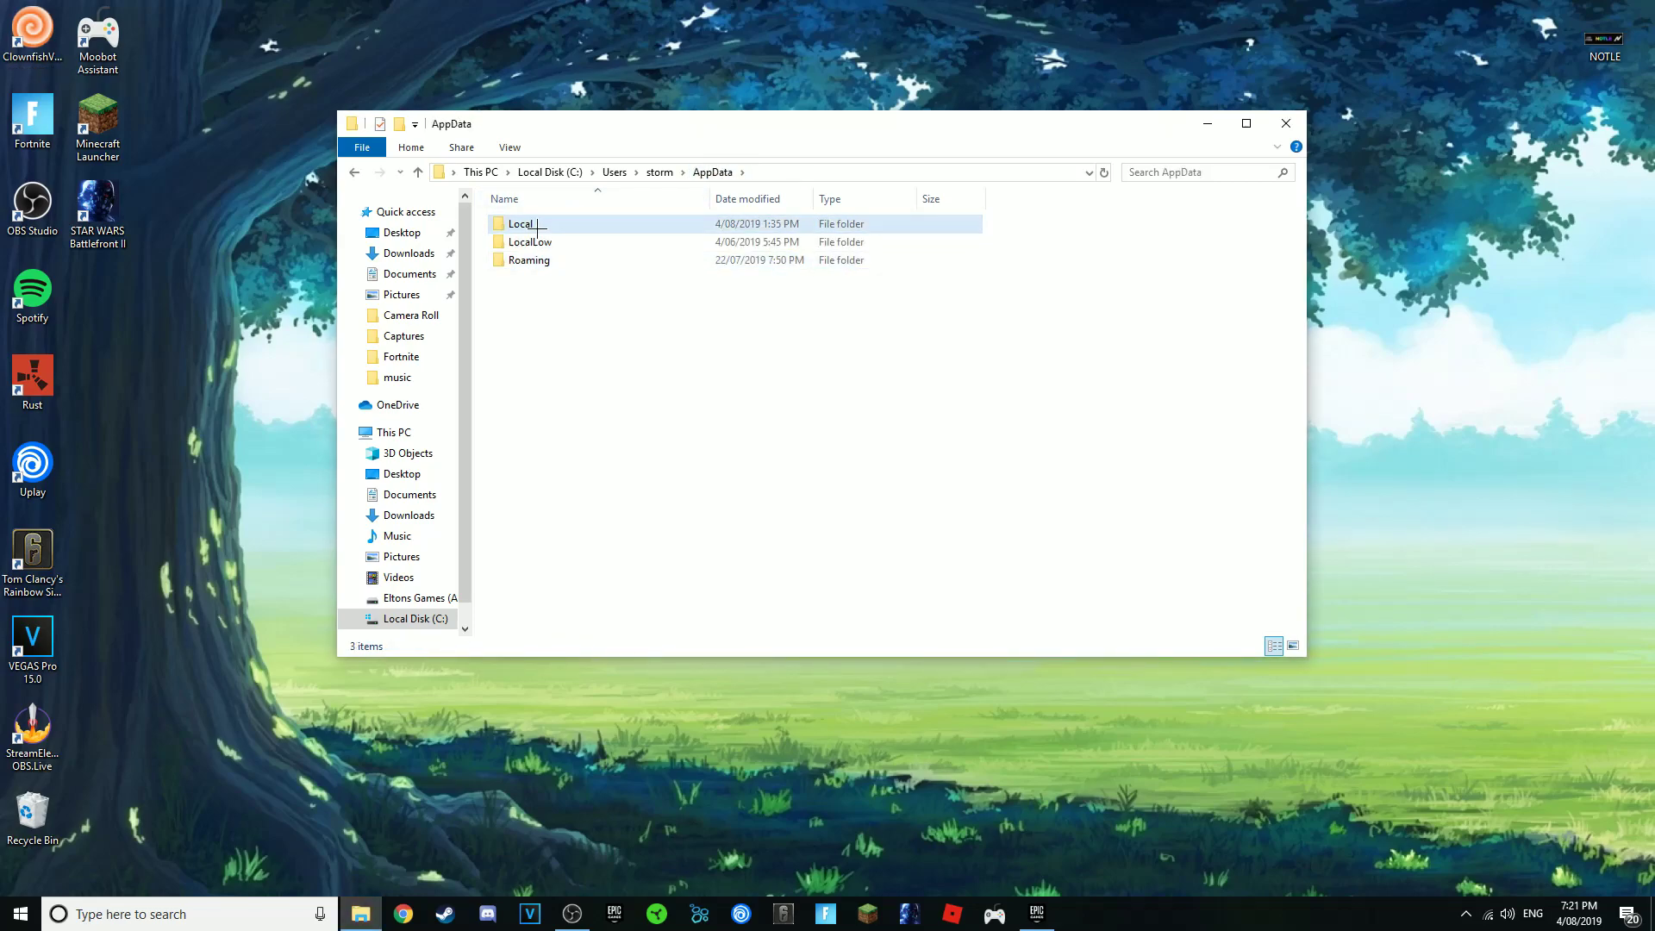
double_click(538, 225)
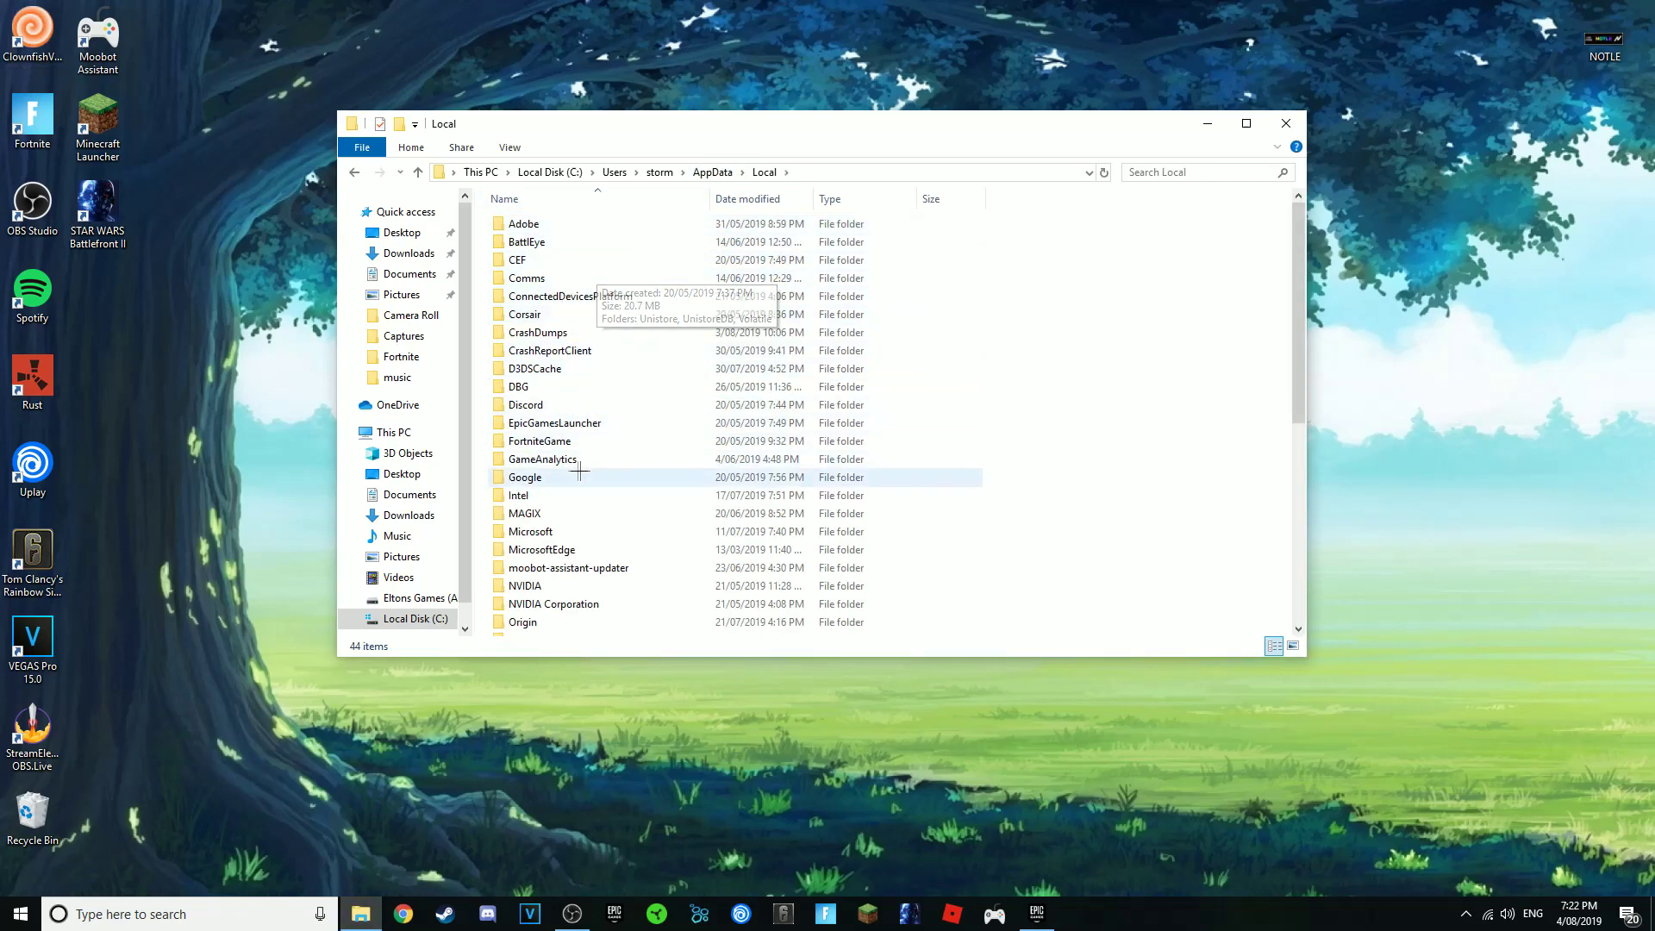
double_click(549, 441)
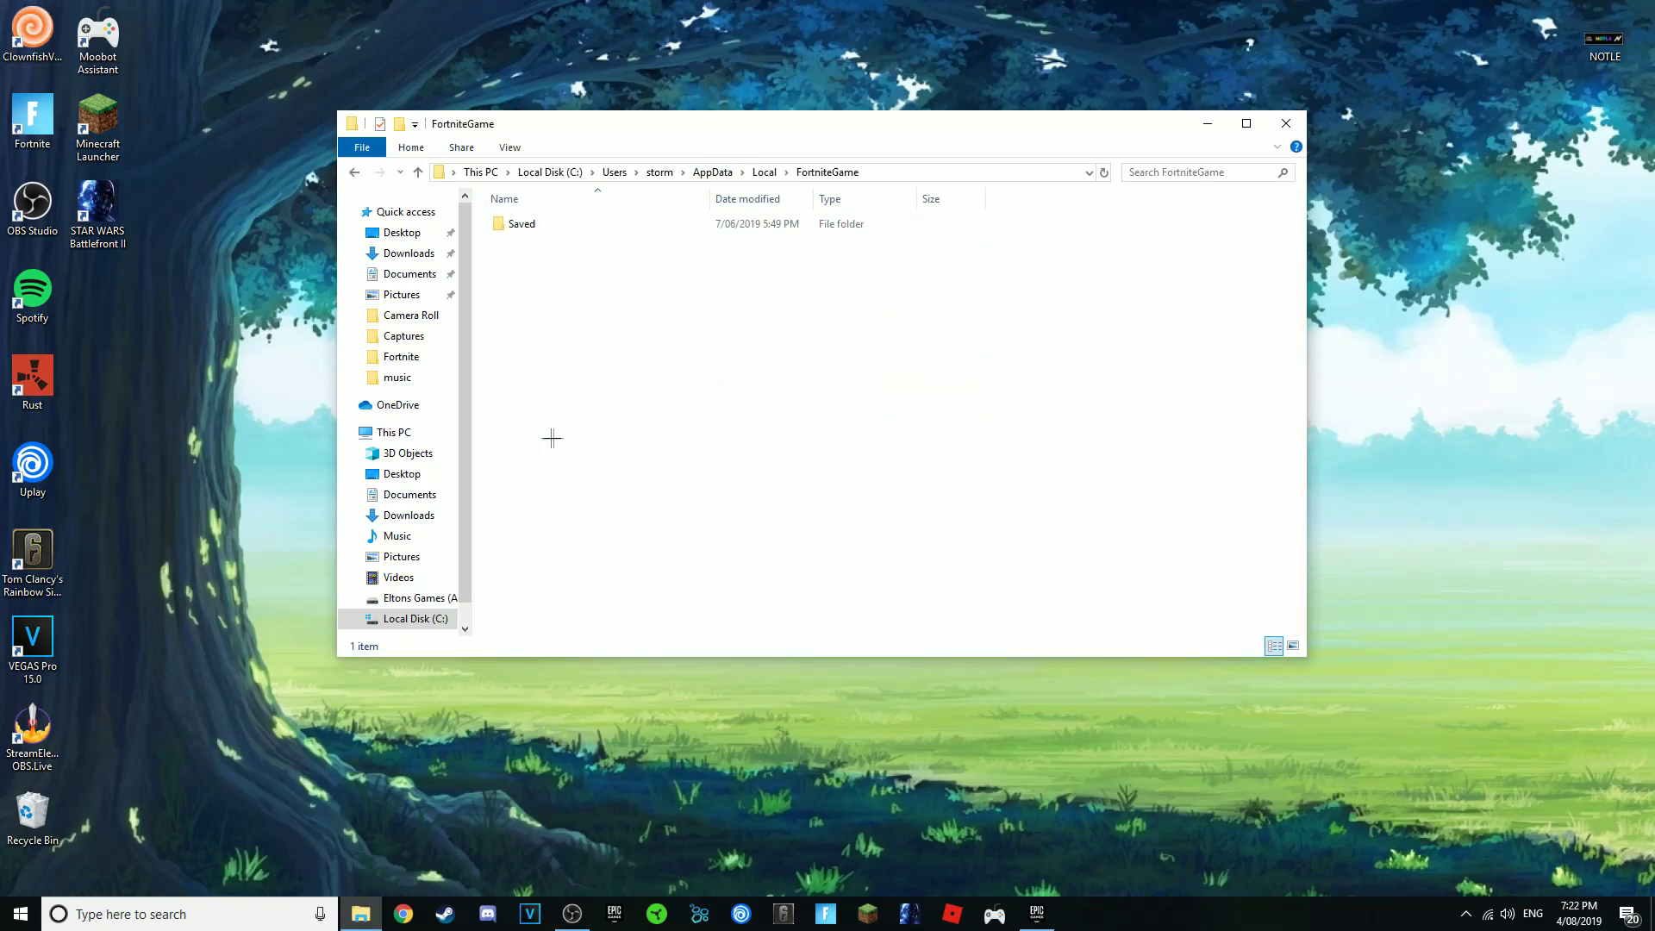
double_click(550, 221)
double_click(557, 244)
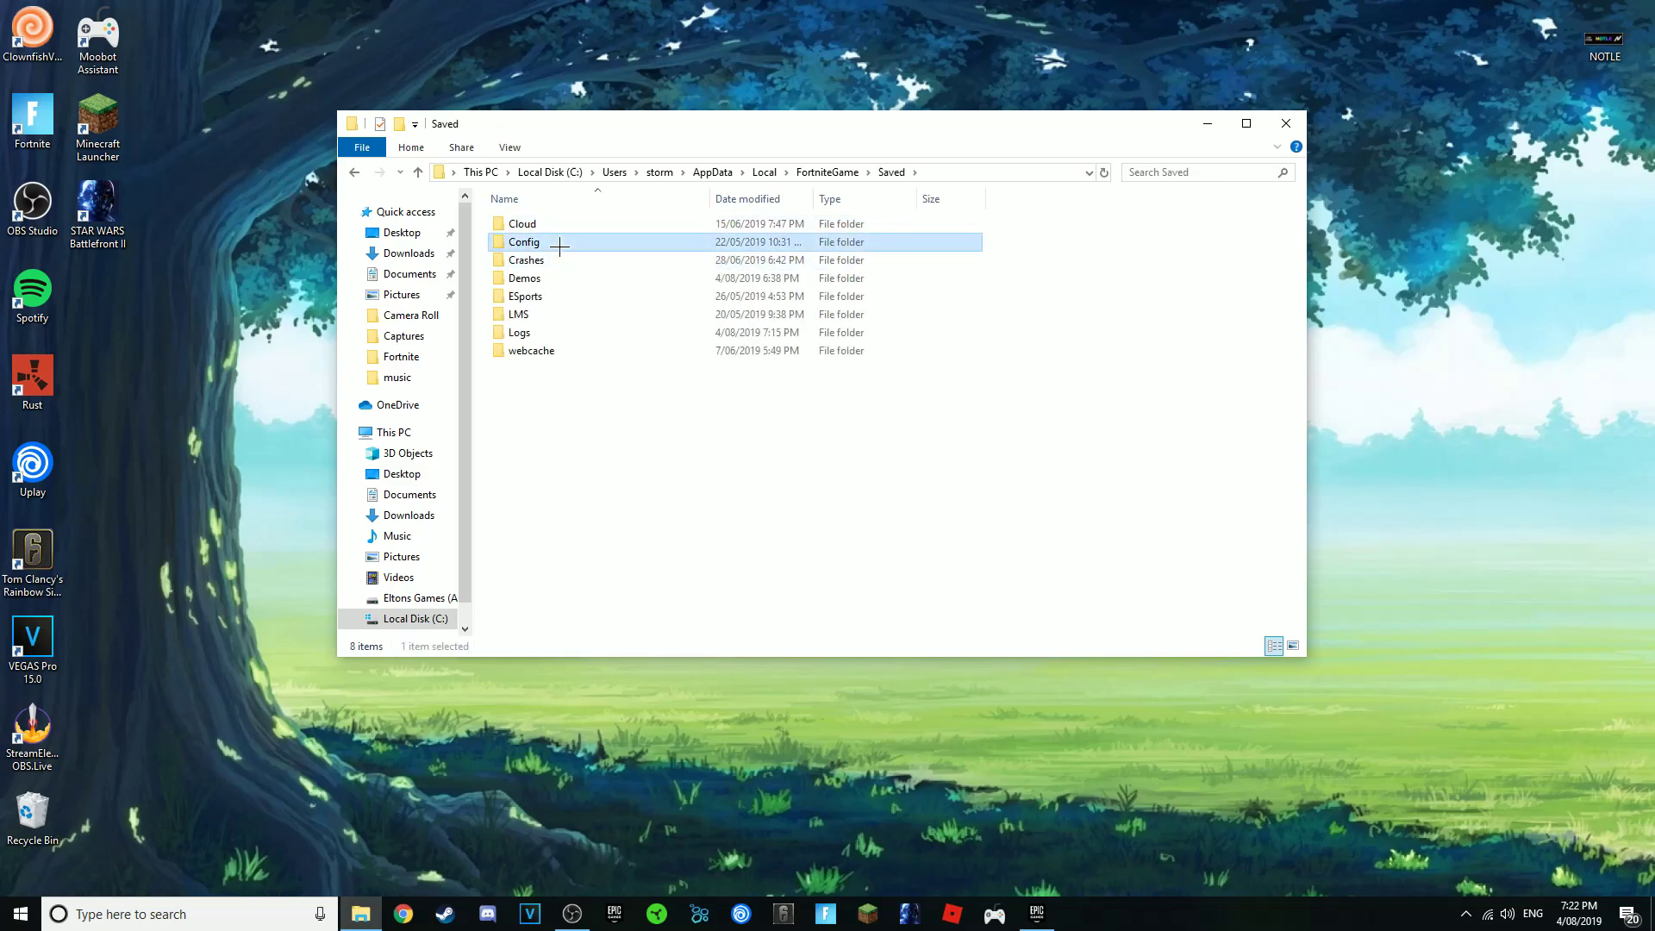
double_click(562, 241)
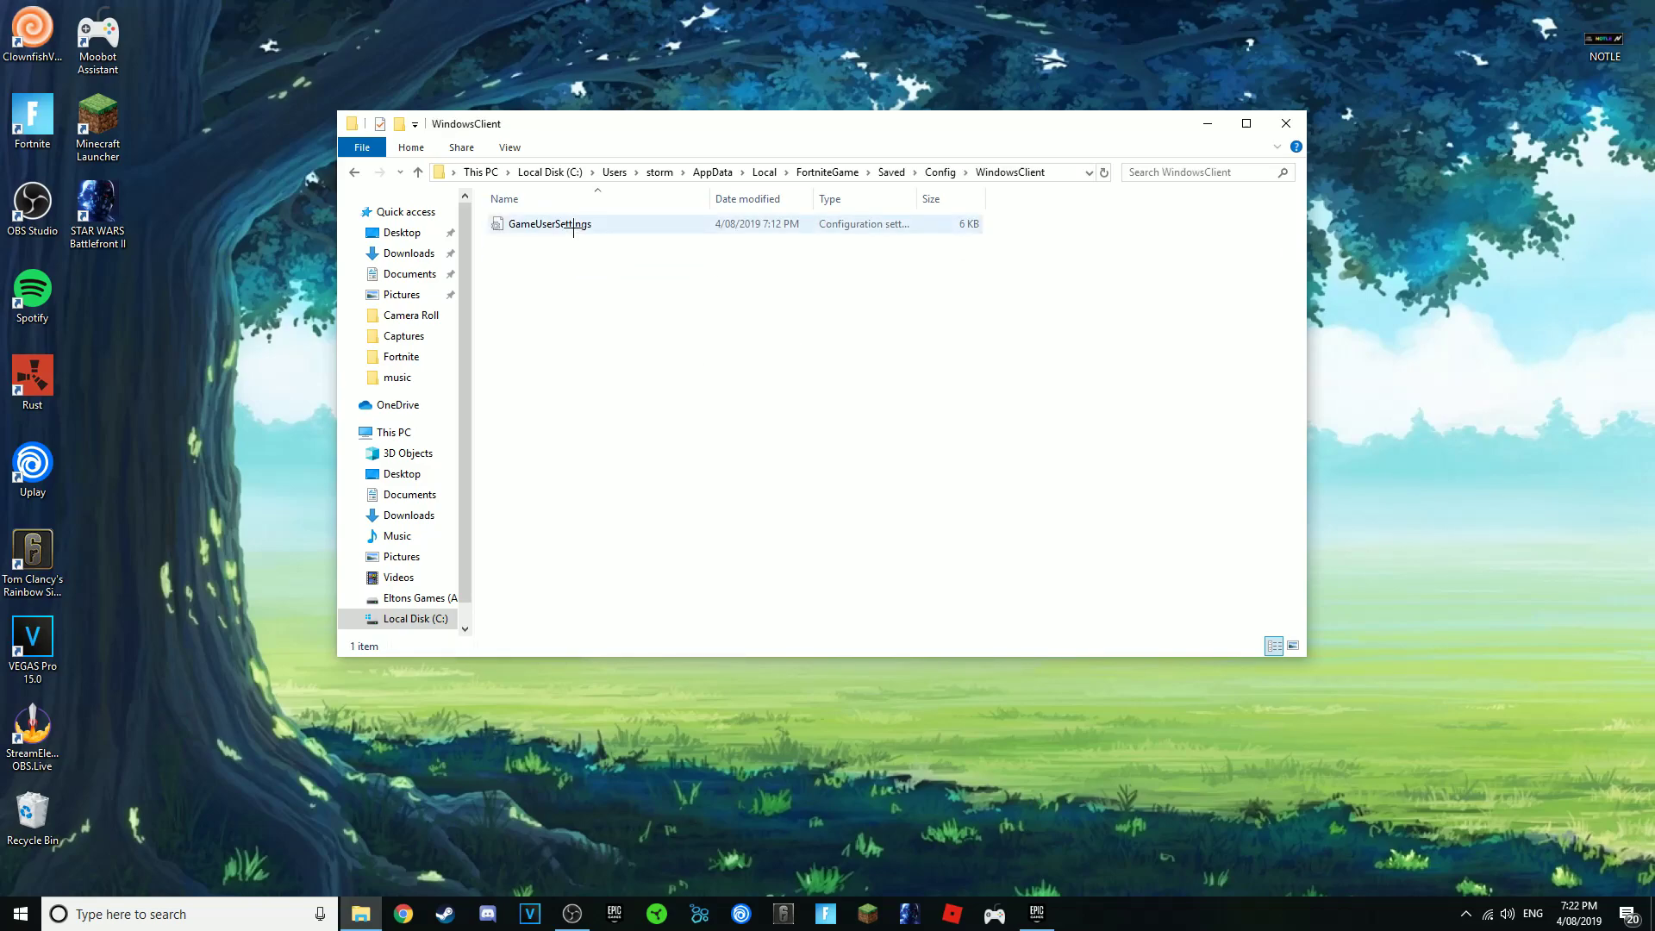
mouse_move(603, 227)
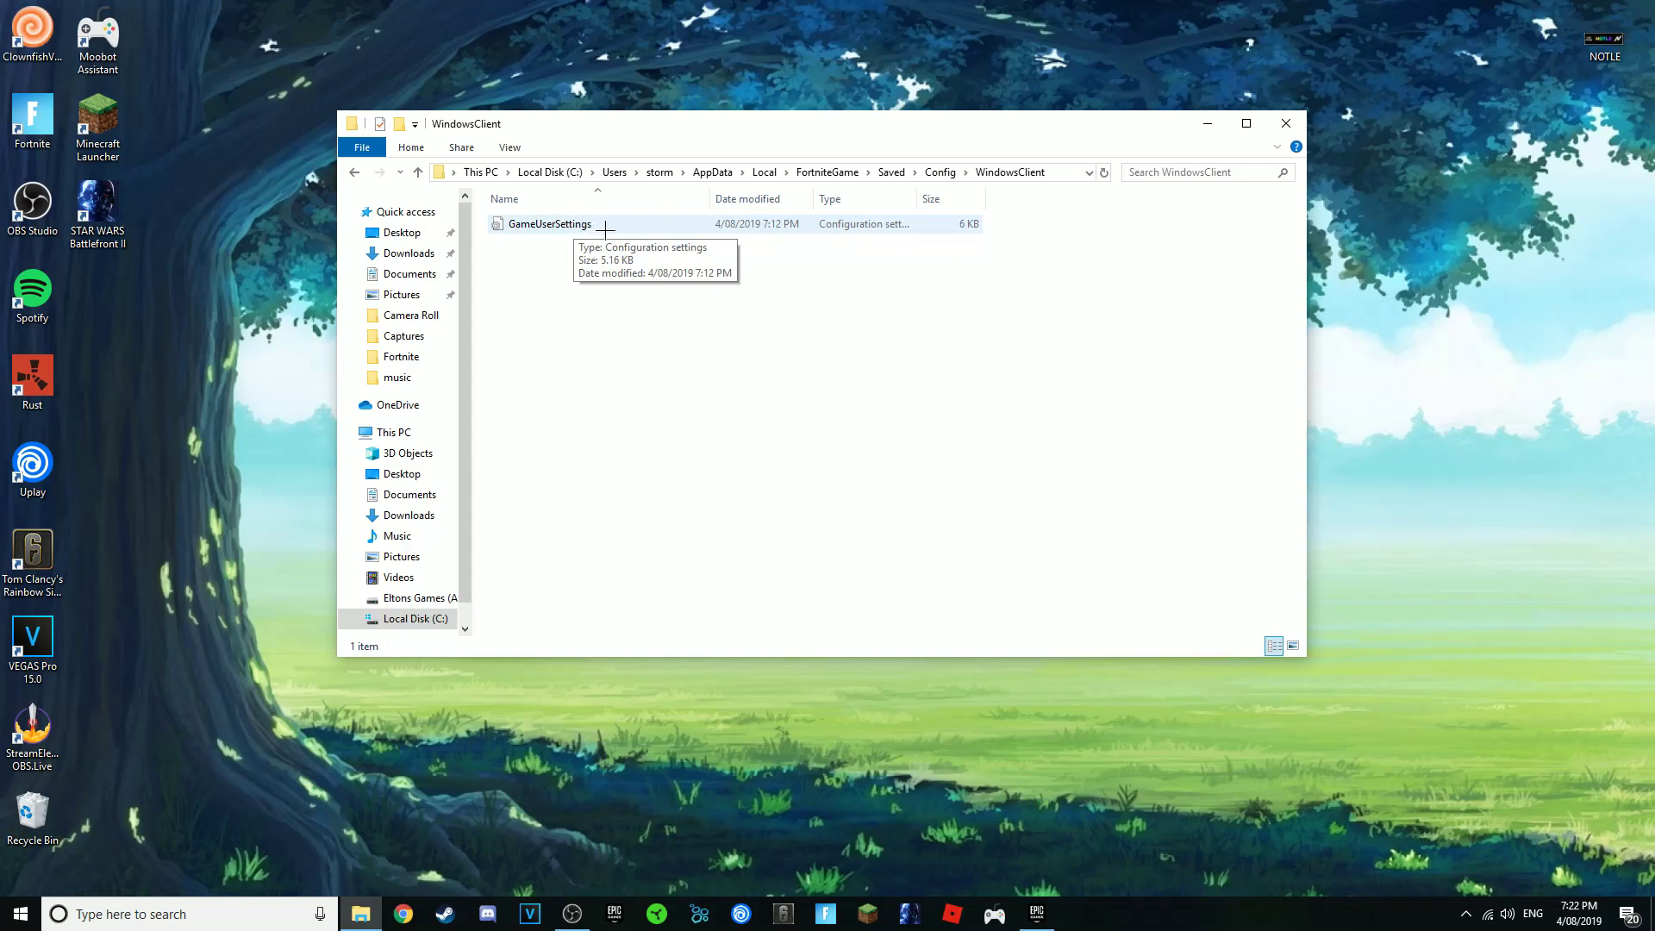
Check the WindowsClient folder properties, then toggle GameUserSettings' read-only attribute.
right_click(609, 228)
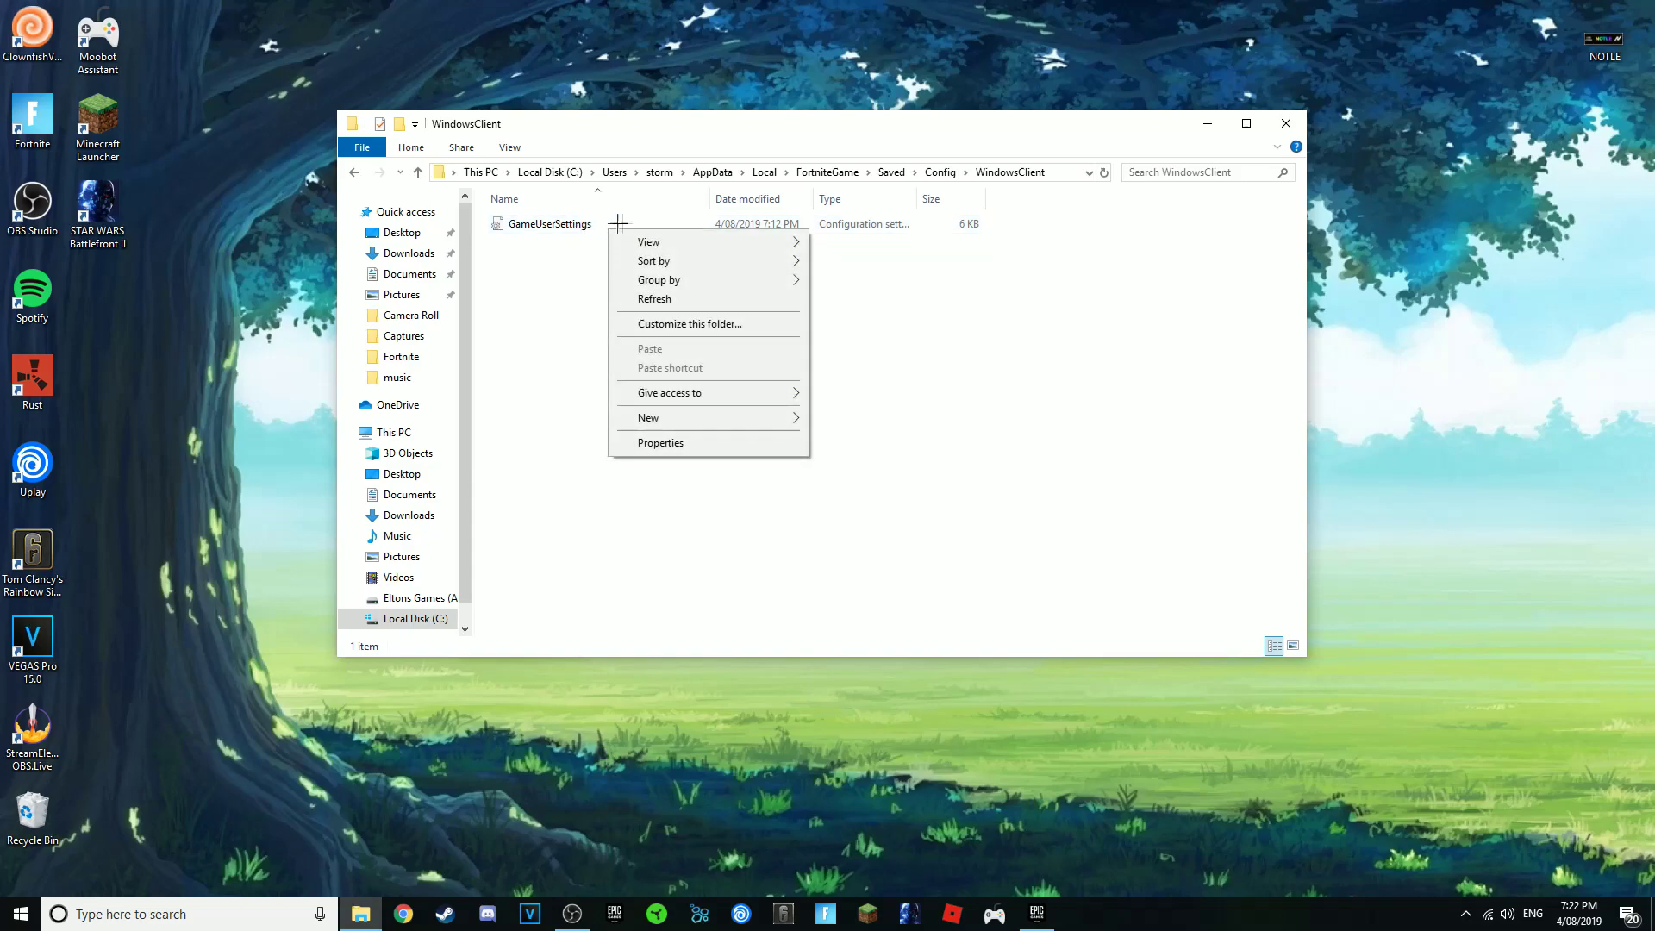
click(650, 443)
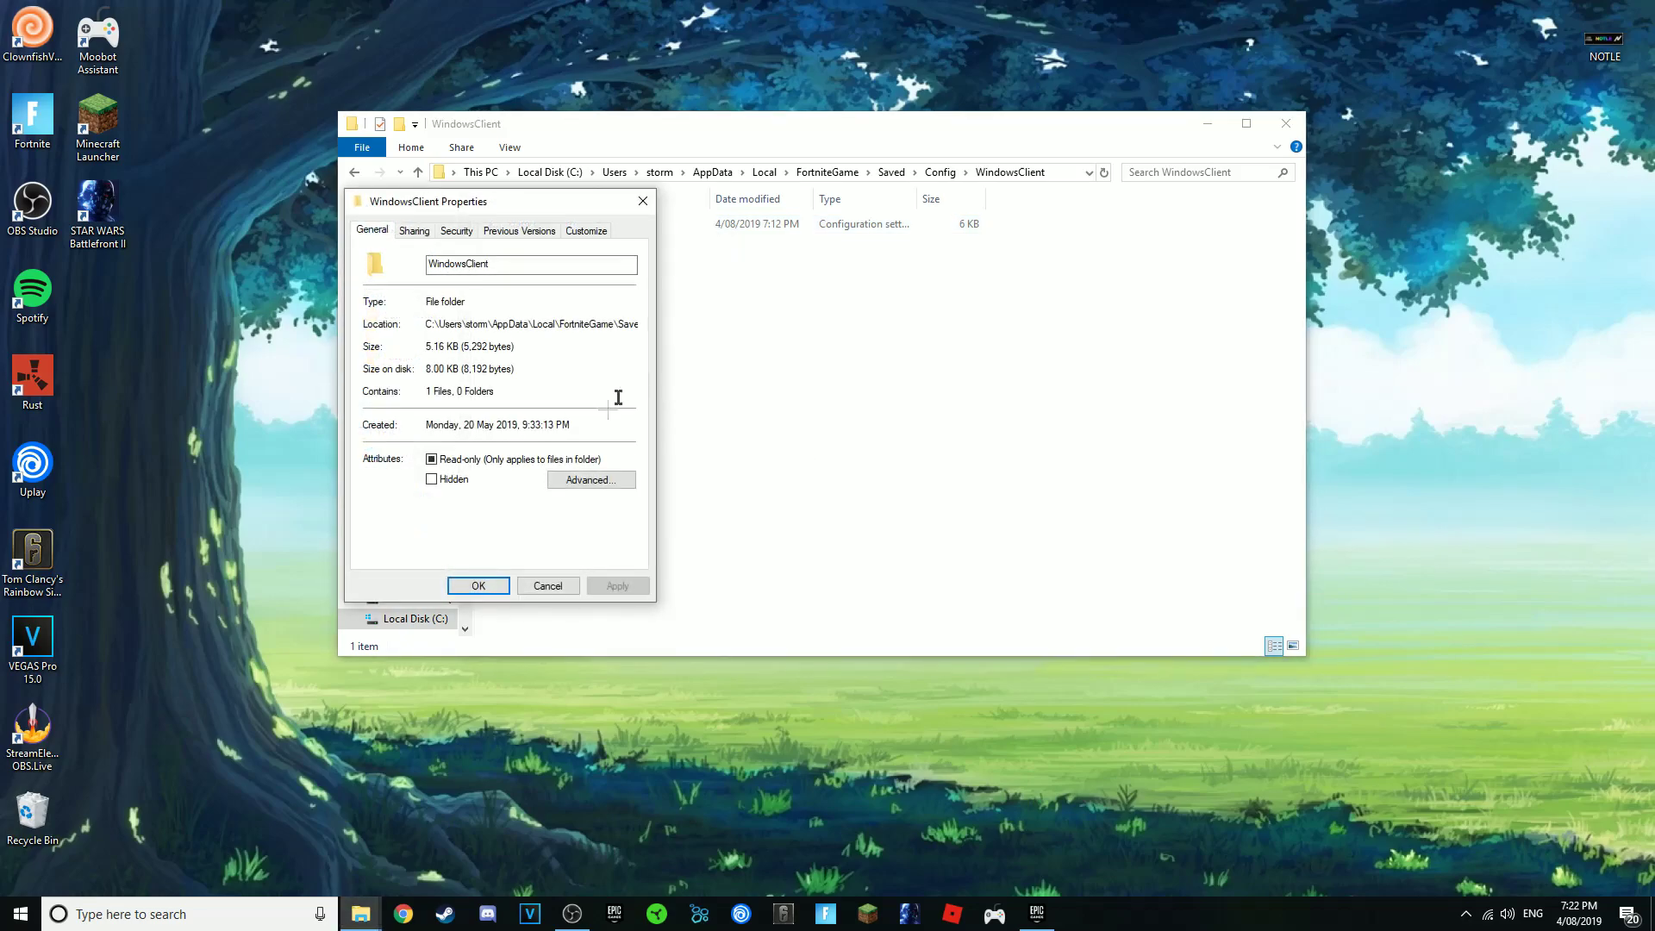
key(Escape)
click(589, 226)
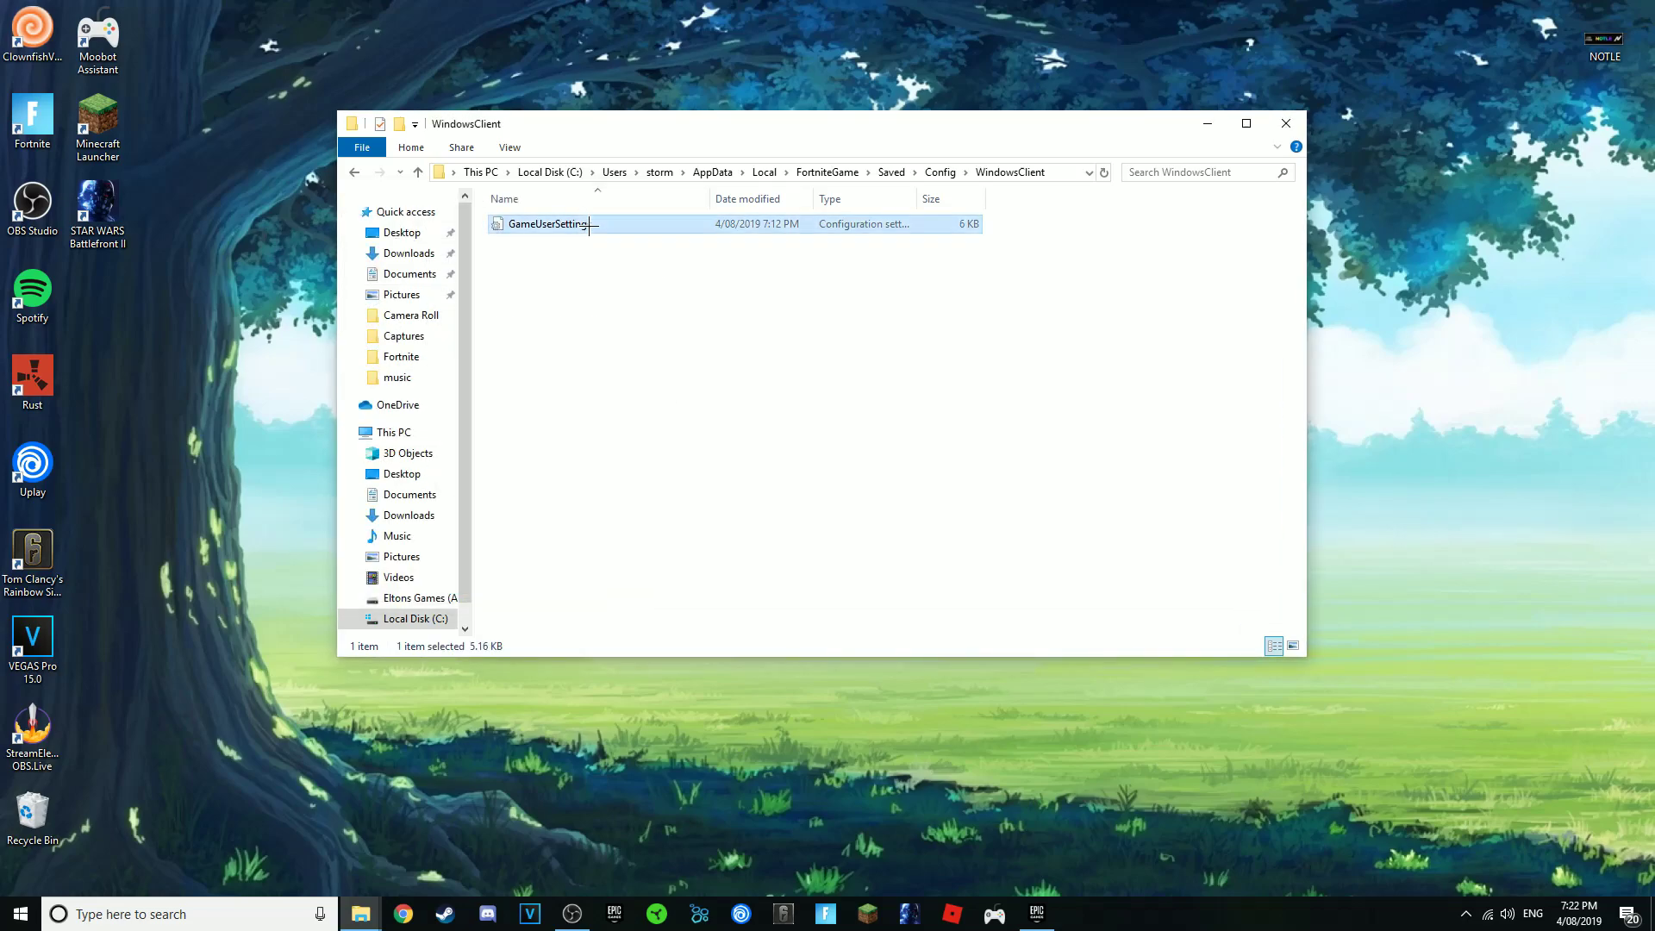
right_click(589, 228)
click(662, 610)
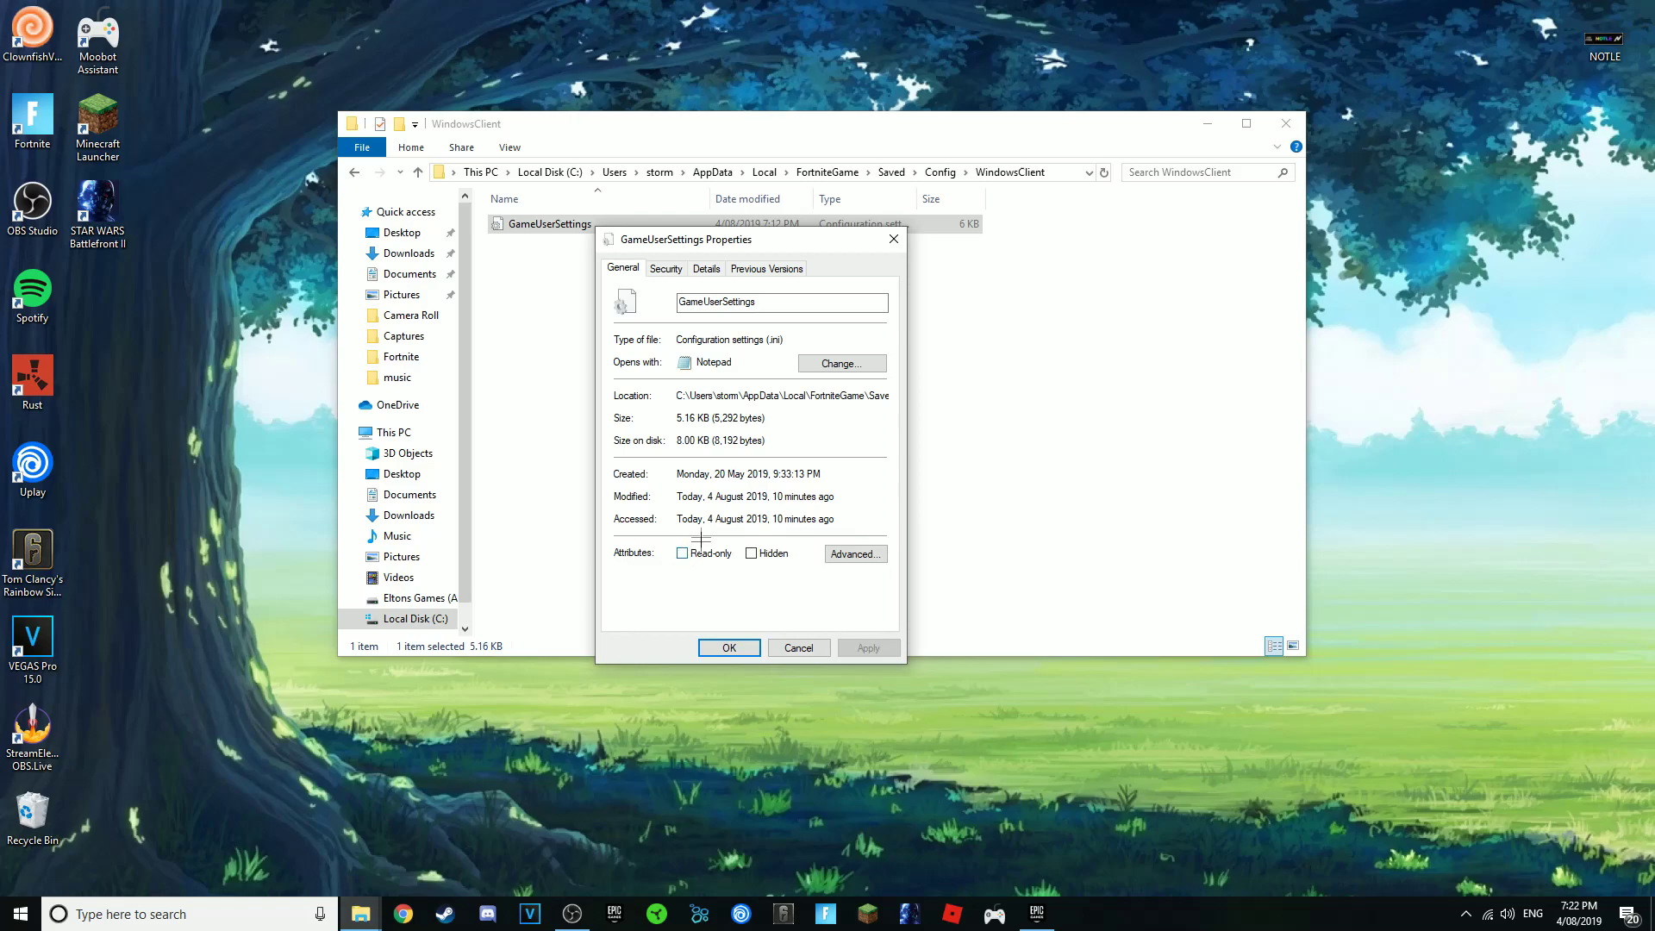
click(681, 553)
click(729, 647)
Change ResolutionSizeX and LastUserConfirmedResolutionSizeX from 1920 to 1750.
double_click(573, 226)
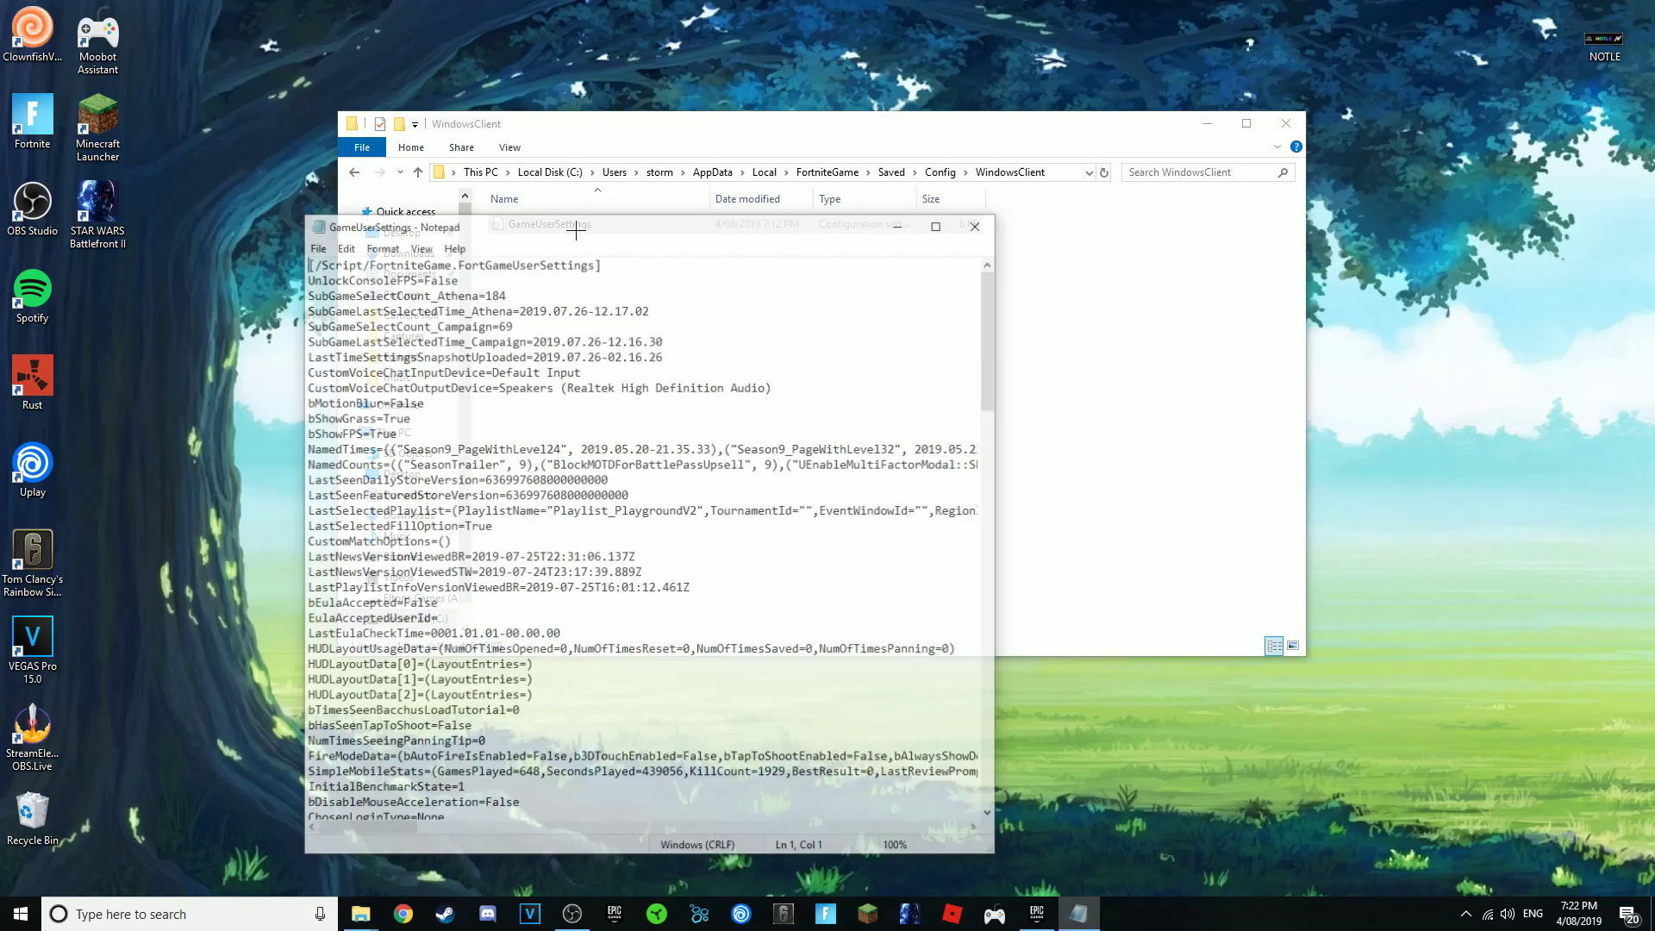
scroll(566, 588, down, 7)
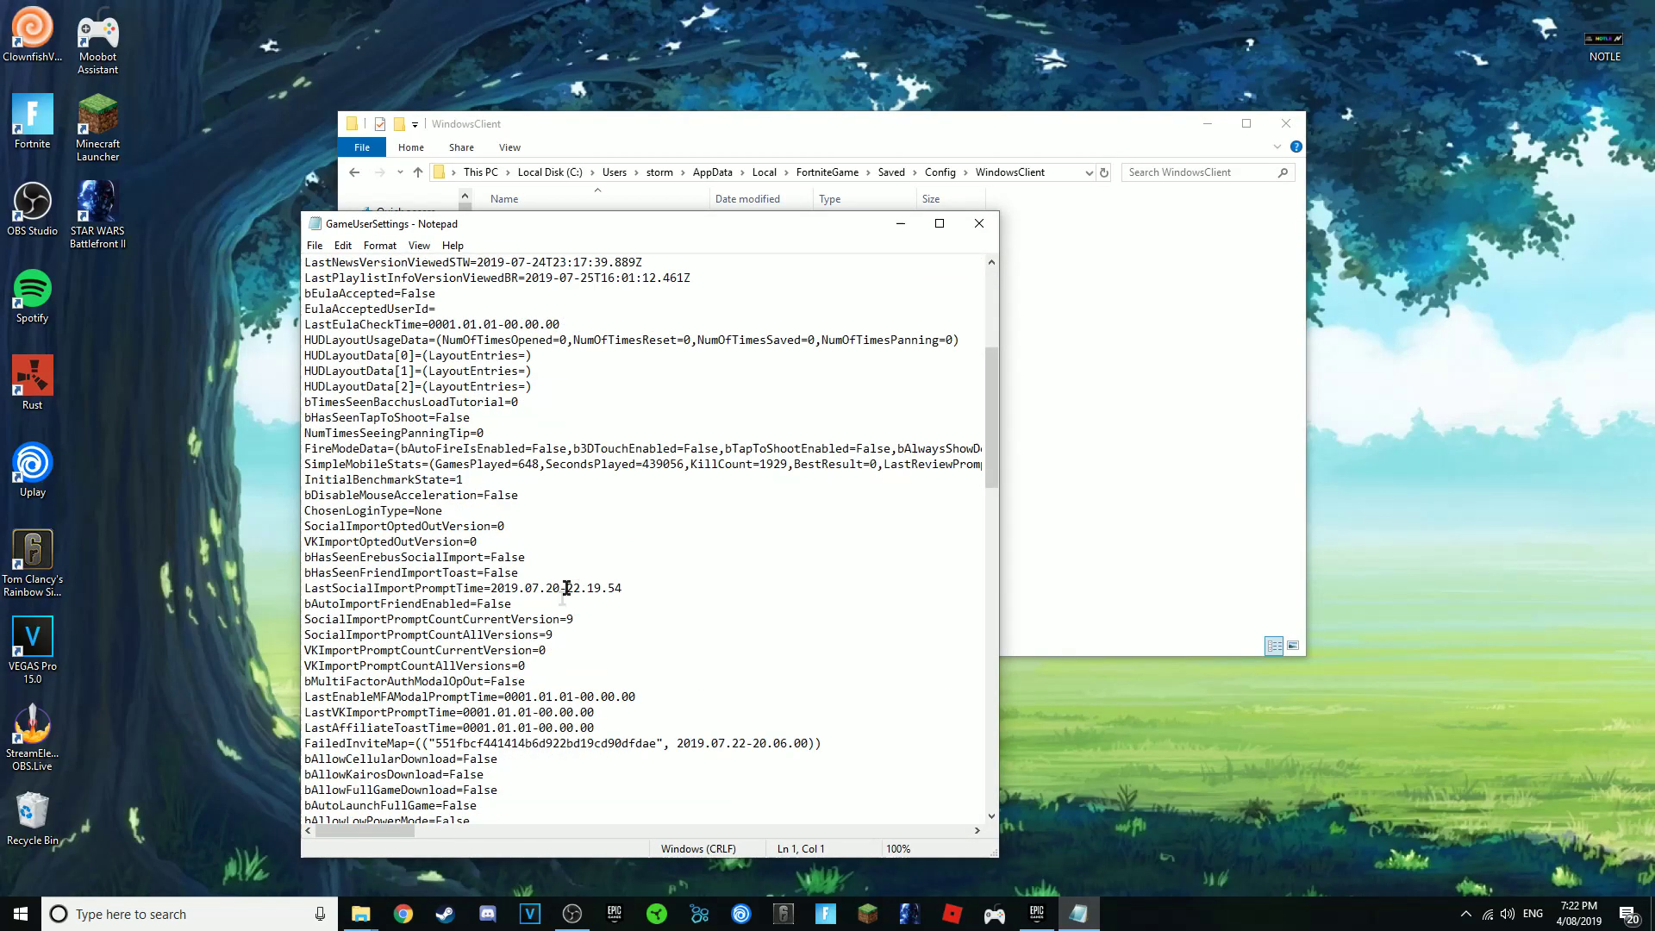
scroll(564, 594, down, 1)
scroll(563, 603, down, 2)
scroll(562, 617, down, 1)
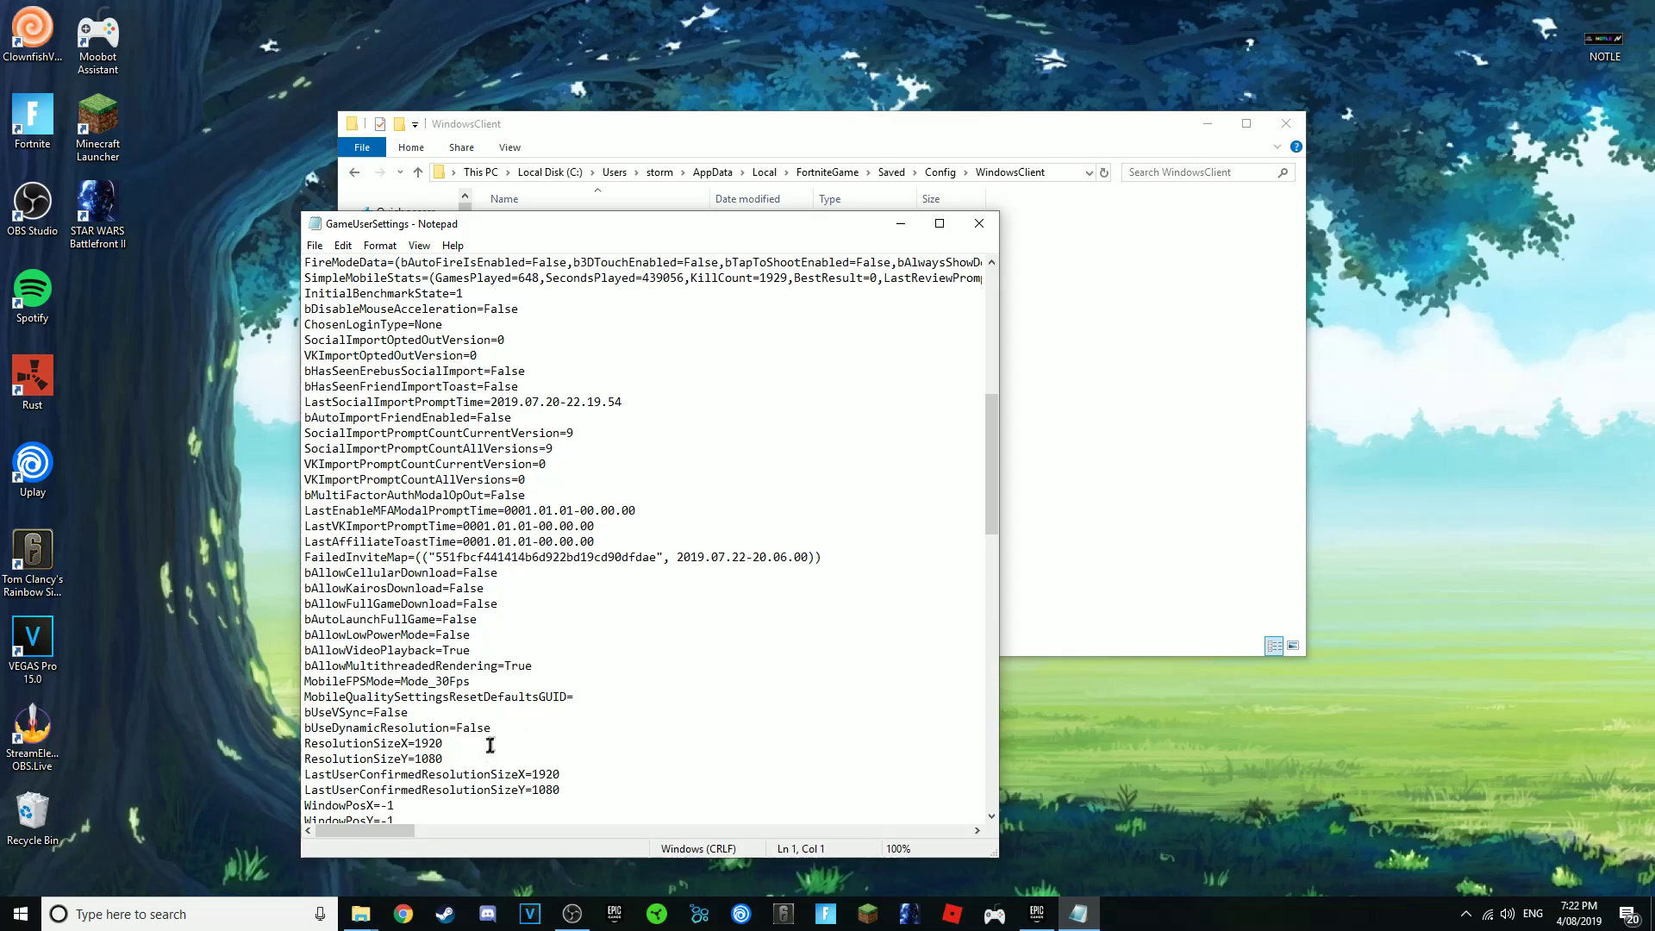
scroll(491, 745, down, 1)
drag(444, 682, 427, 682)
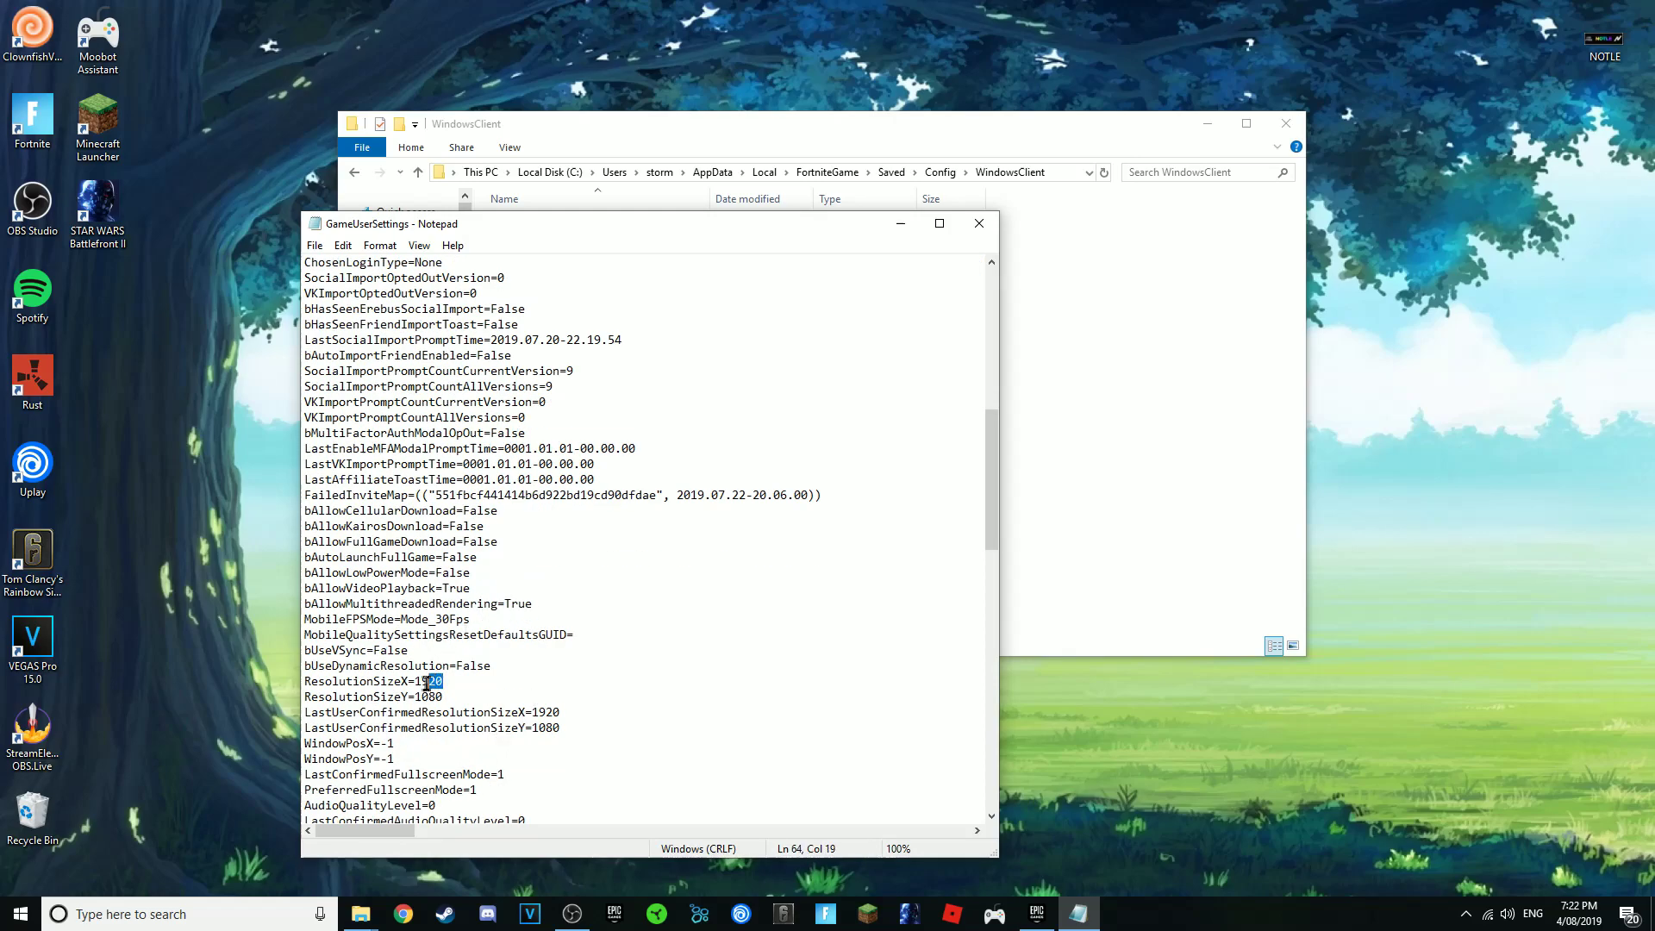
key(BackSpace)
key(BackSpace)
text(750)
drag(561, 712, 540, 716)
key(BackSpace)
text(0)
Change DesiredScreenWidth and LastUserConfirmedDesiredScreenWidth from 1920 to 1750.
scroll(556, 733, down, 4)
scroll(555, 734, down, 3)
scroll(554, 735, down, 1)
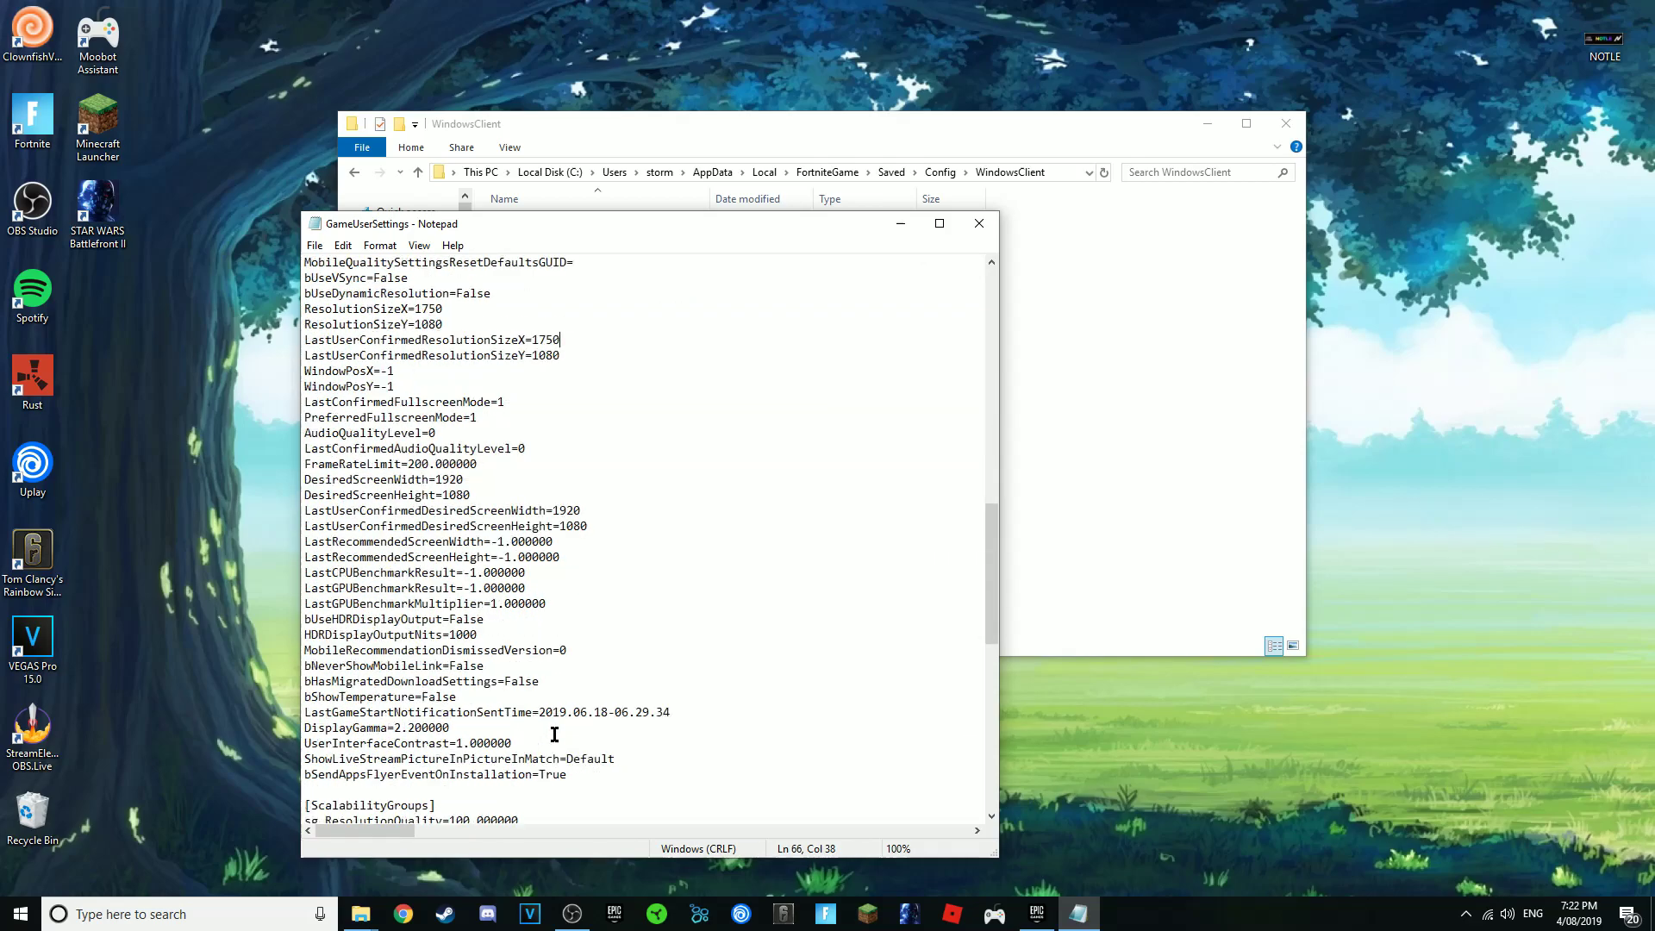
scroll(521, 666, down, 1)
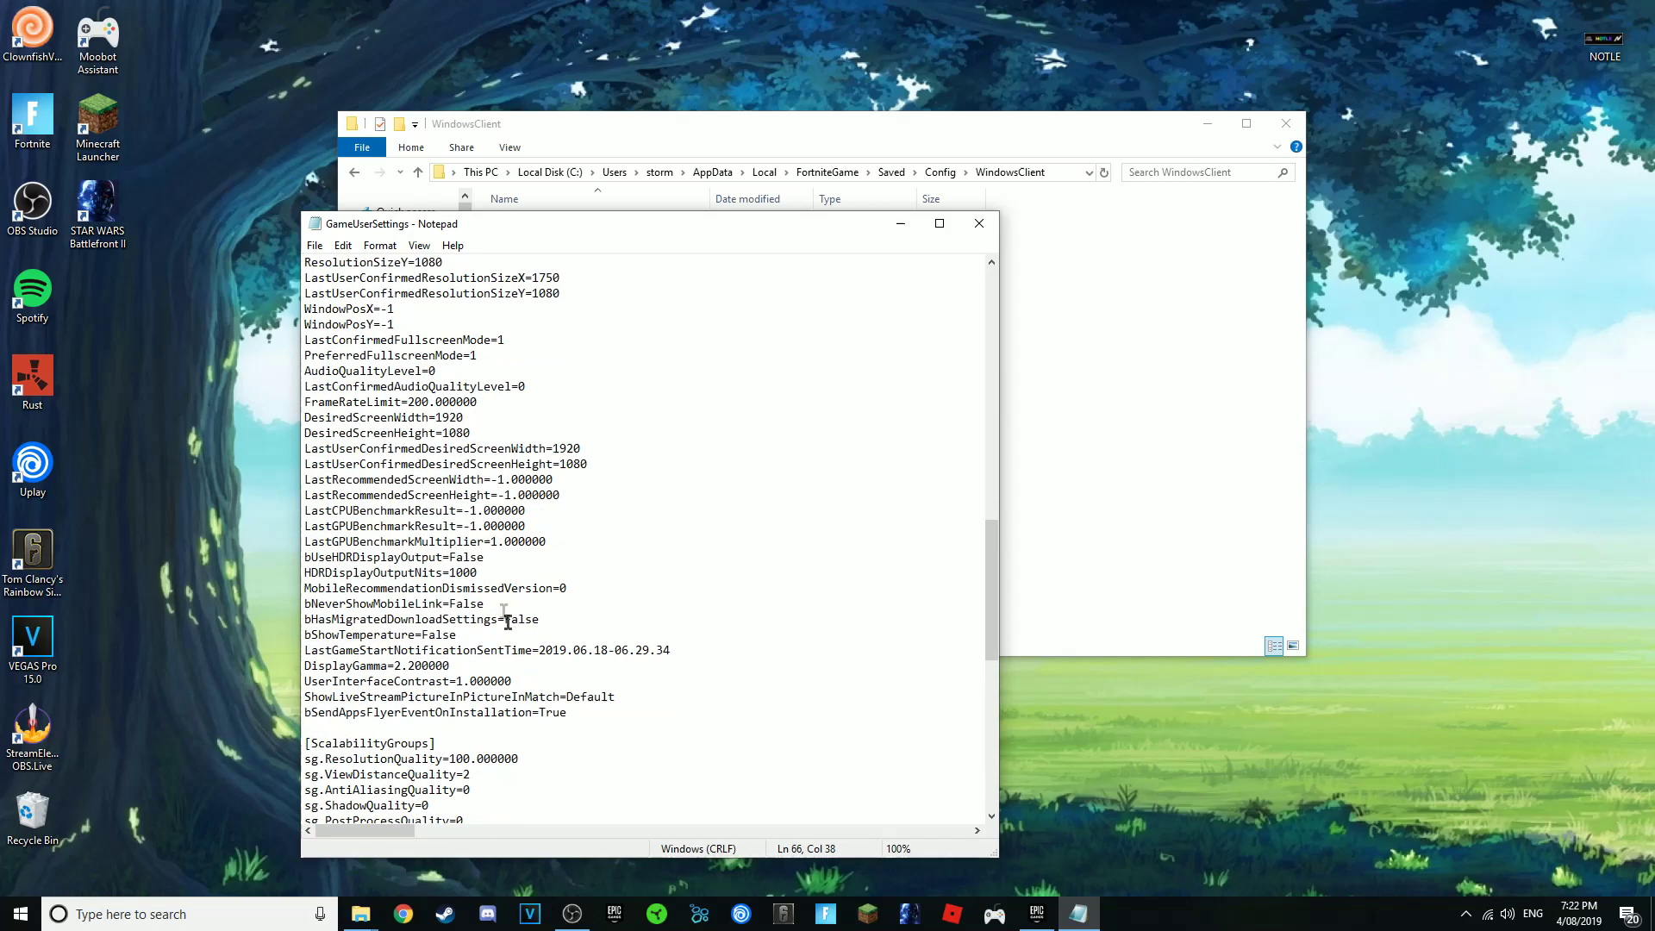
scroll(504, 665, down, 1)
scroll(504, 670, down, 2)
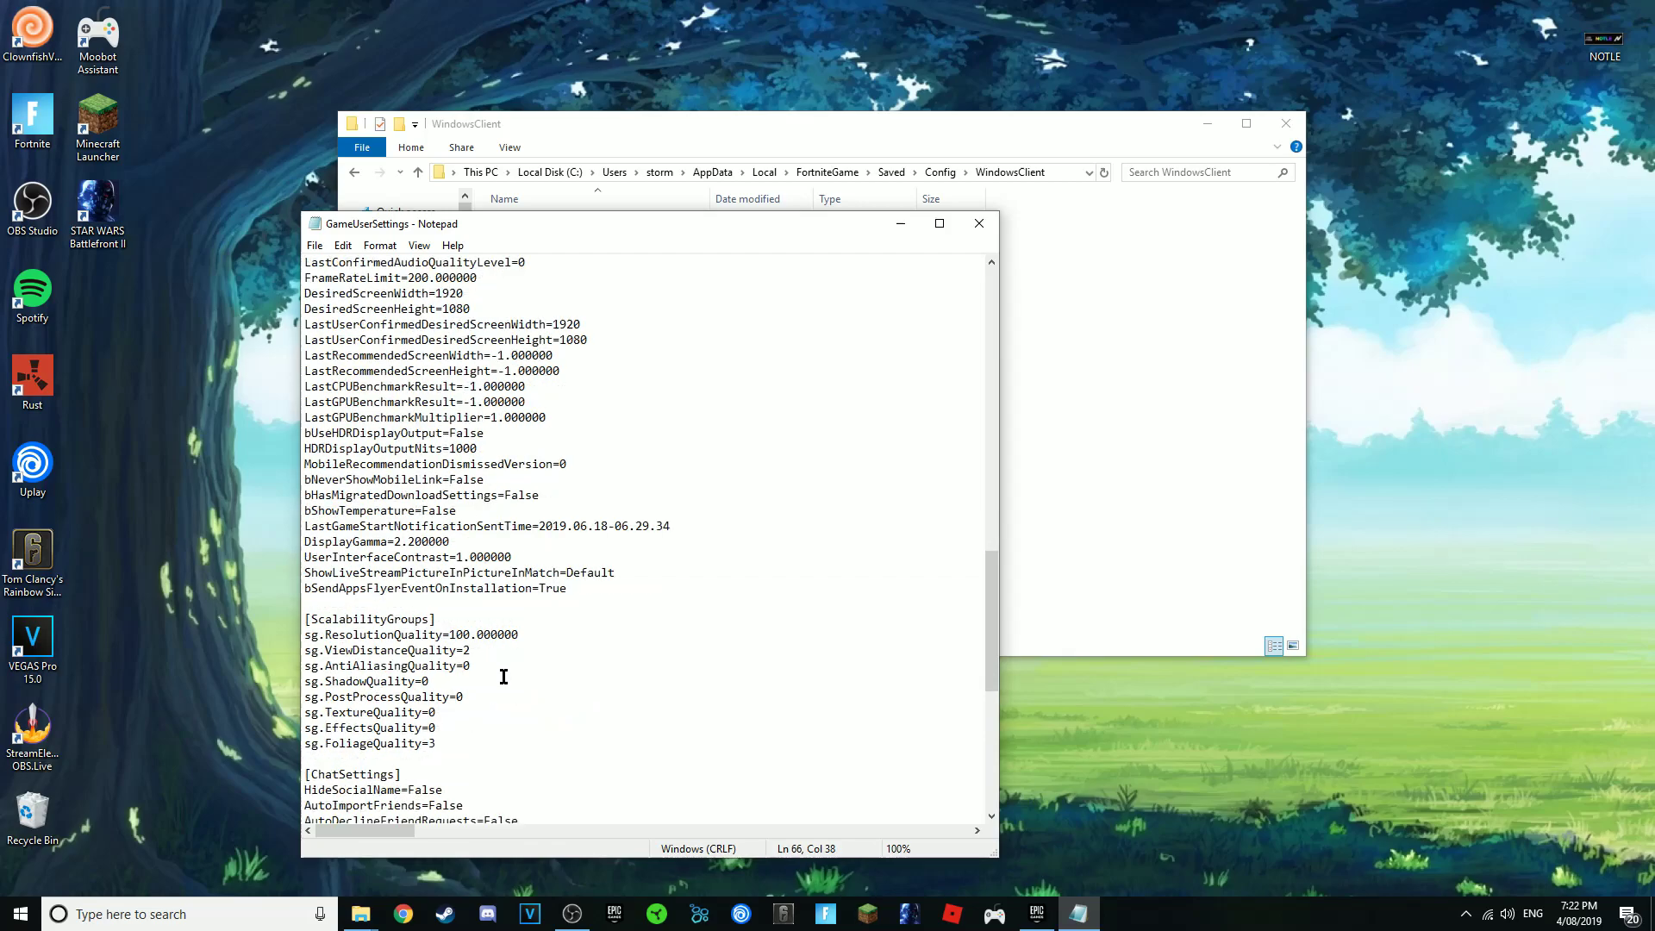
scroll(504, 672, down, 3)
scroll(505, 674, down, 2)
scroll(504, 677, up, 7)
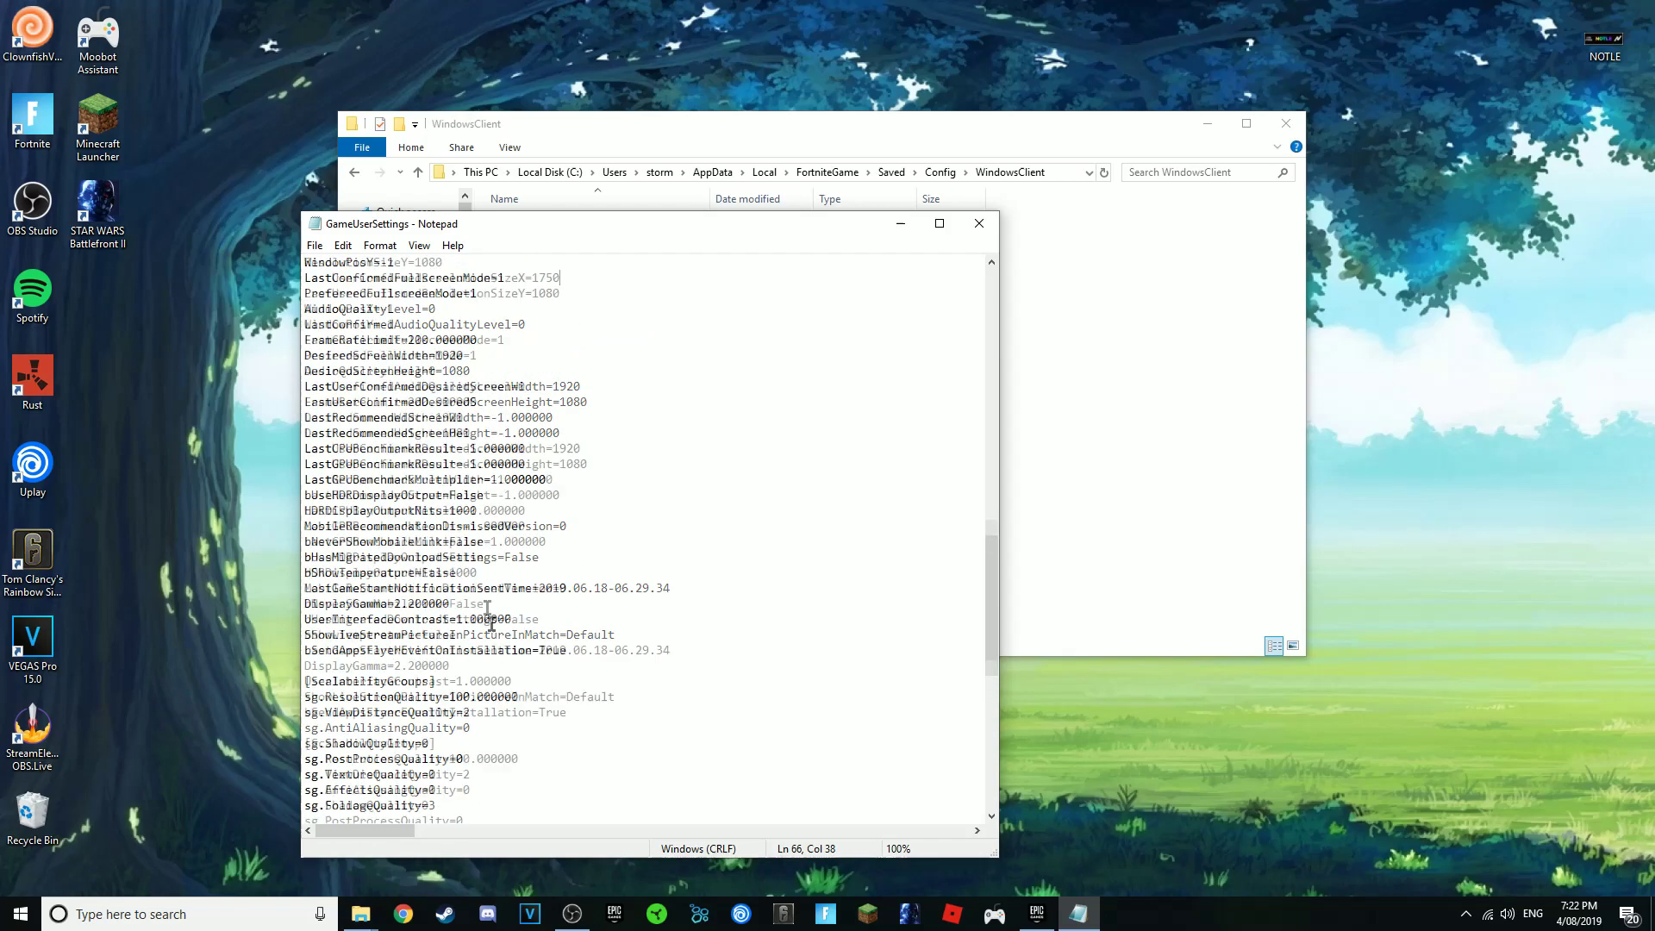
scroll(508, 655, up, 5)
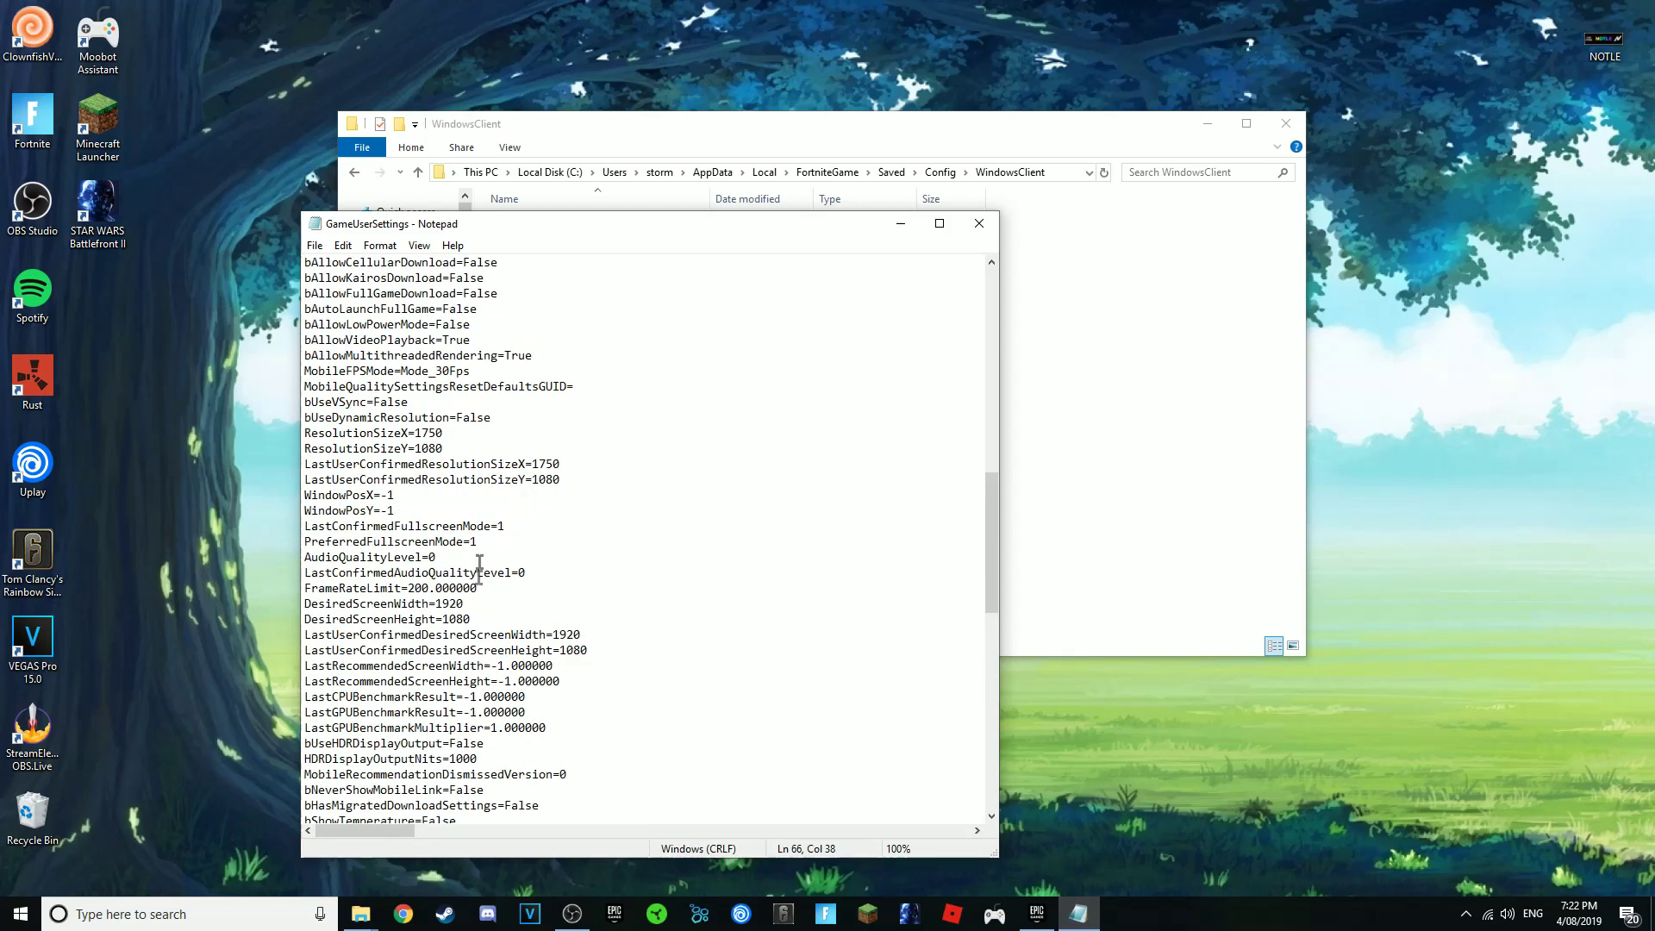
click(466, 604)
drag(466, 603, 445, 603)
key(BackSpace)
text(0)
drag(581, 635, 565, 636)
key(BackSpace)
text(0)
click(315, 245)
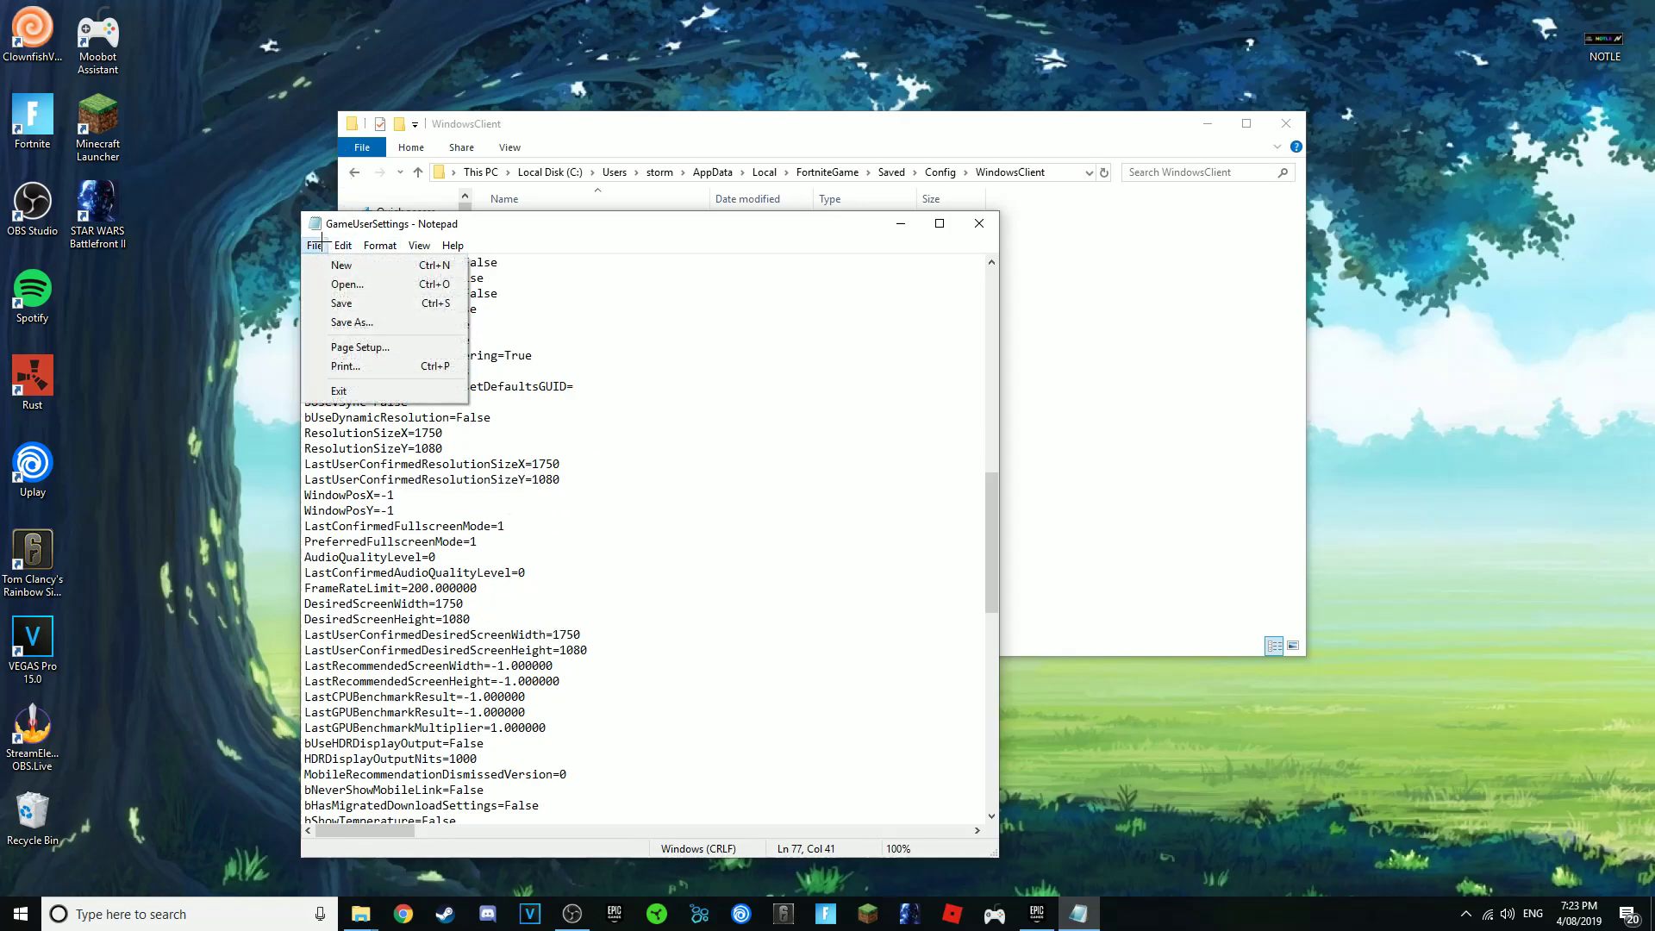
Save and close GameUserSettings.ini, then mark it read-only in its Properties.
click(336, 306)
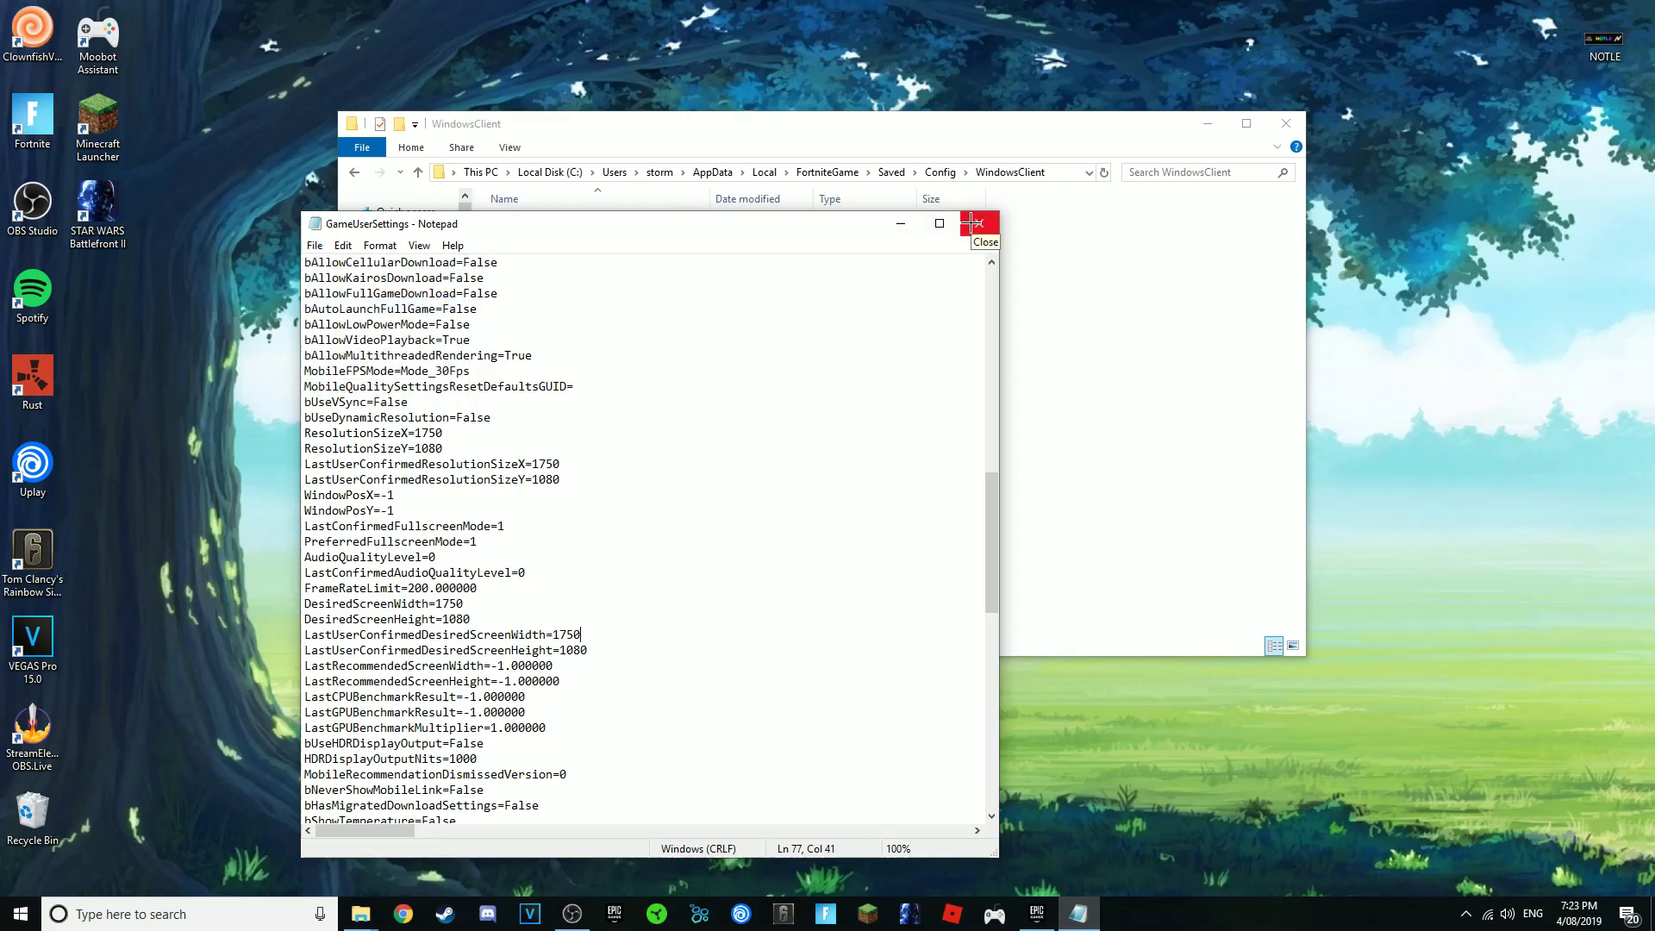
click(972, 224)
right_click(615, 229)
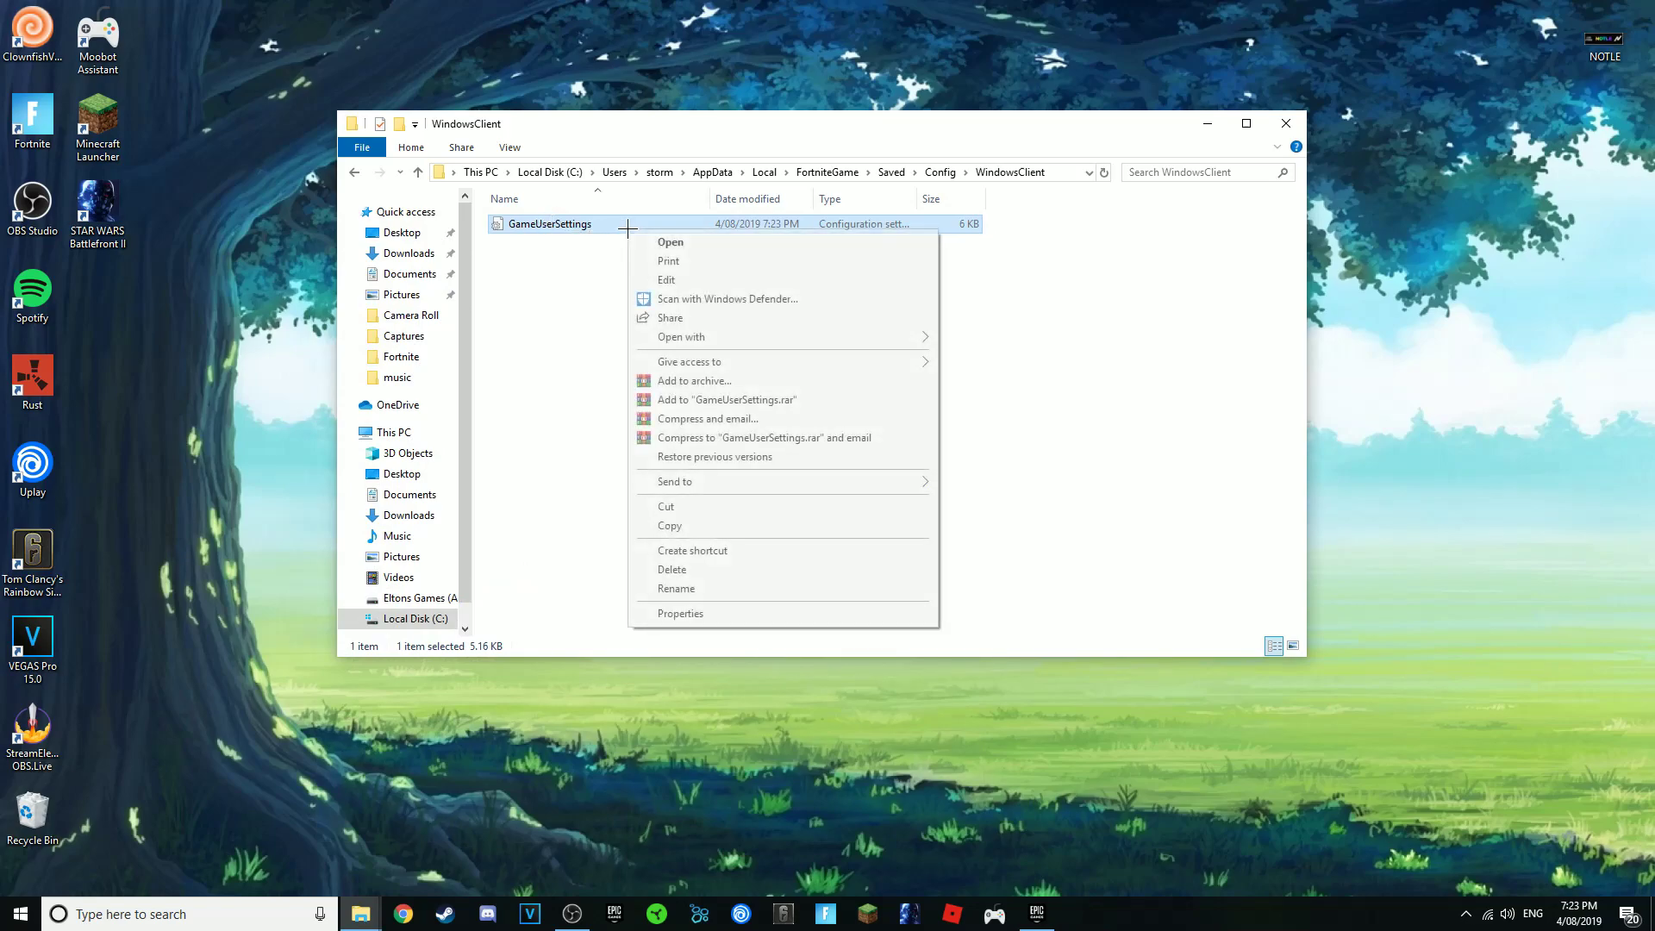
click(689, 613)
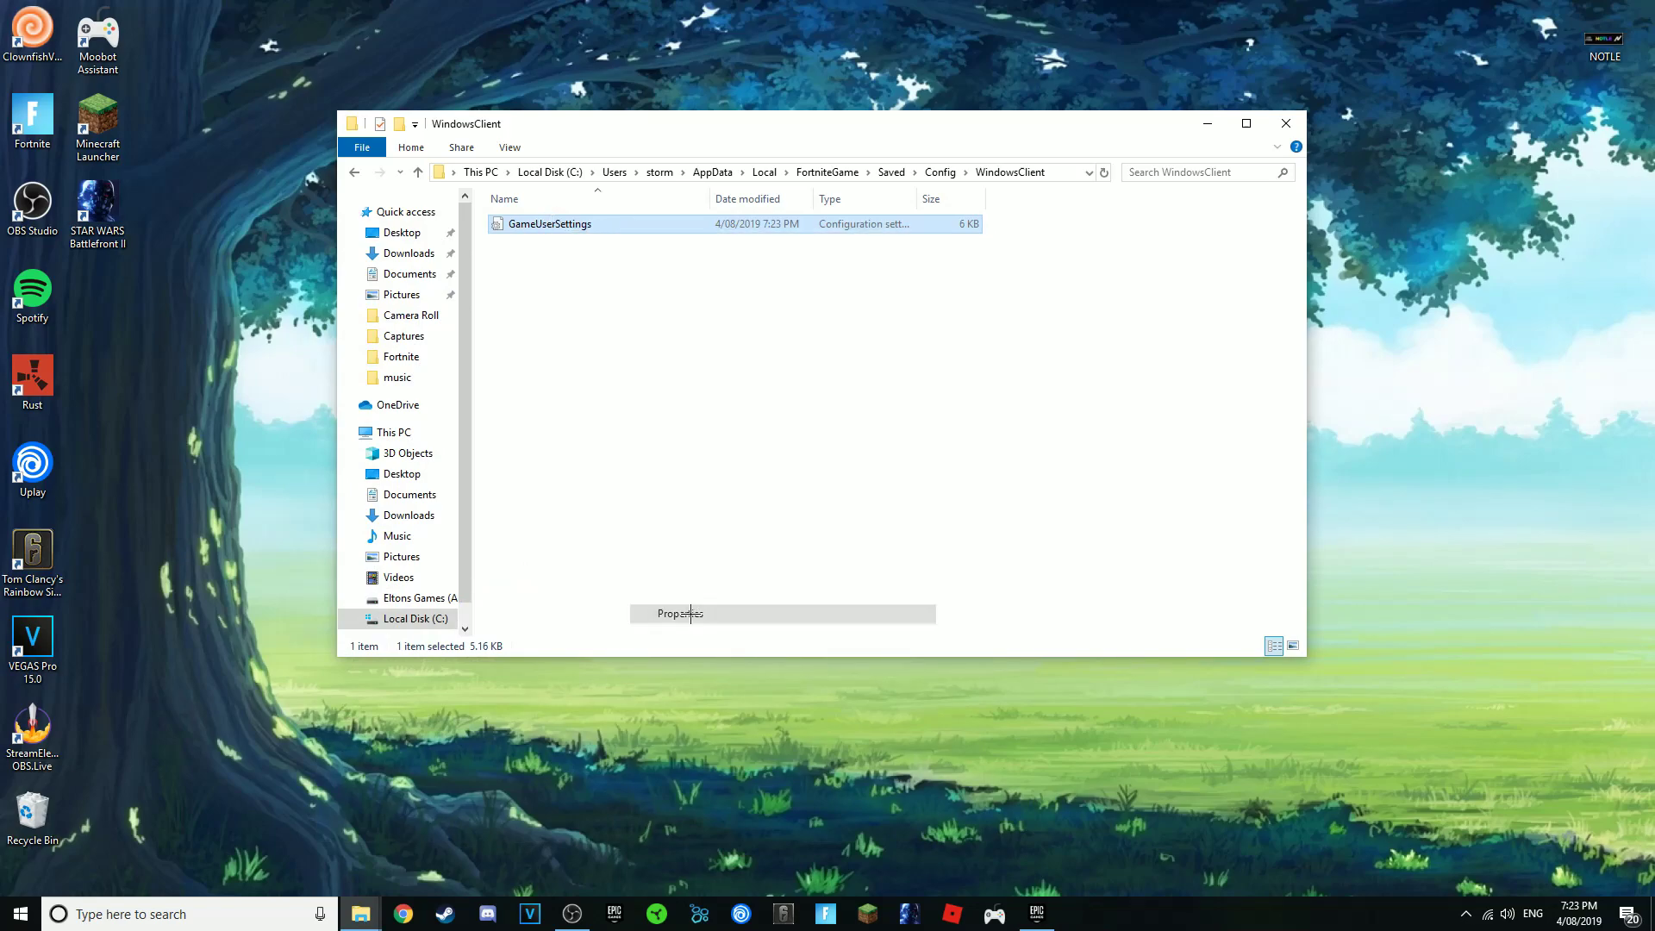
click(720, 556)
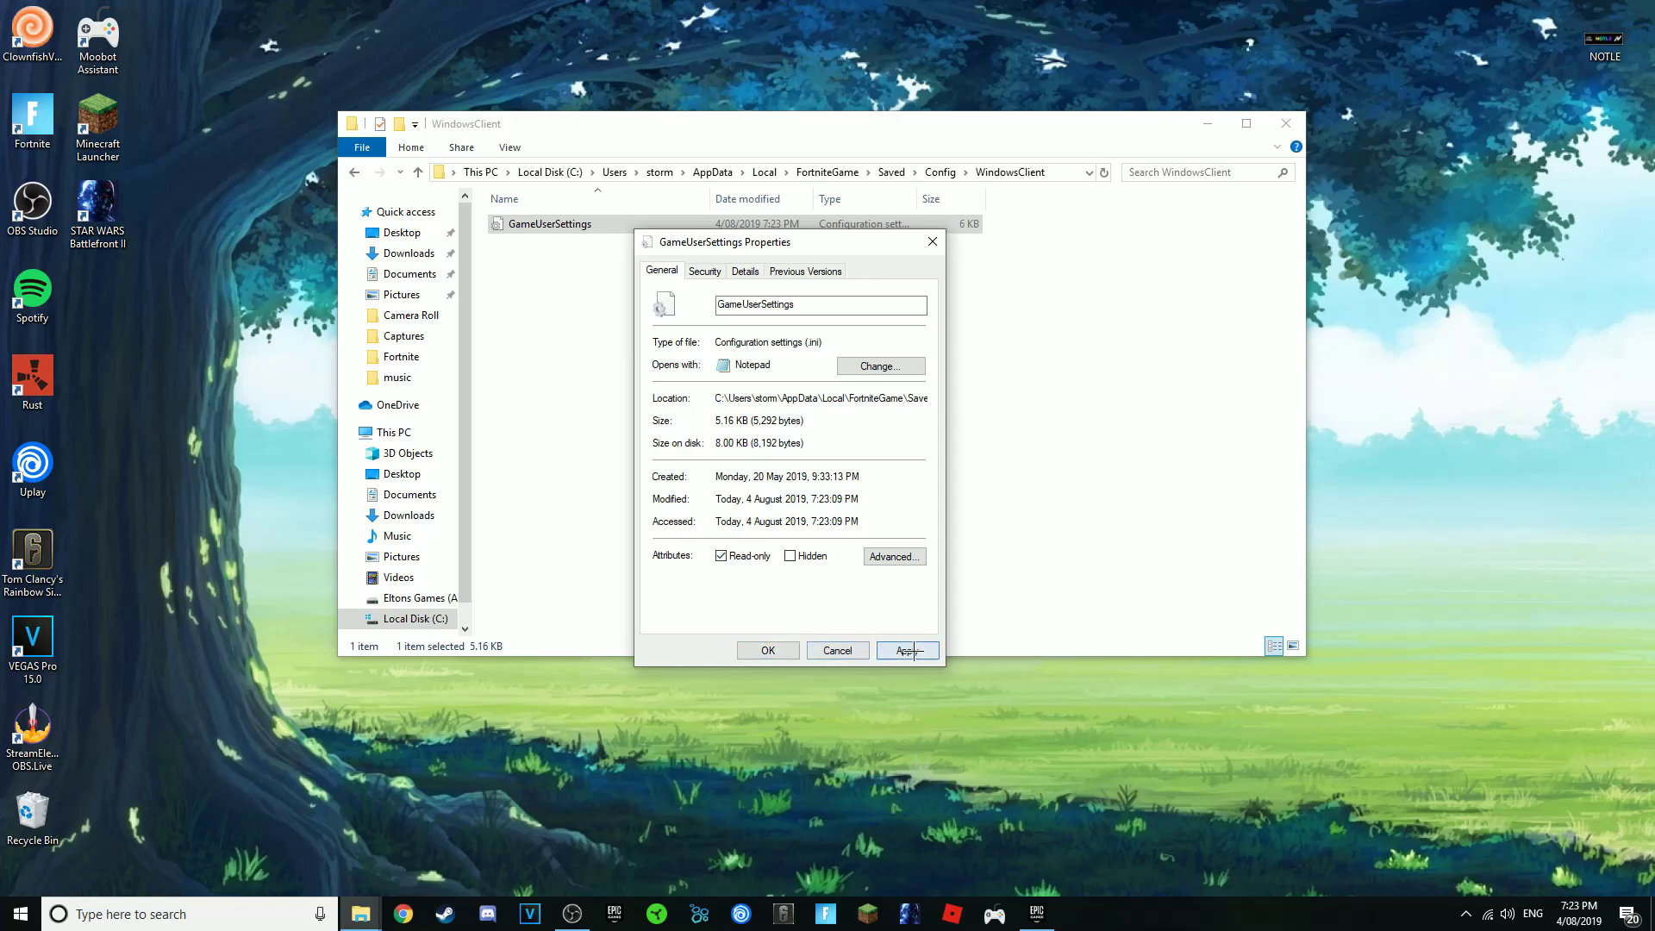
click(768, 651)
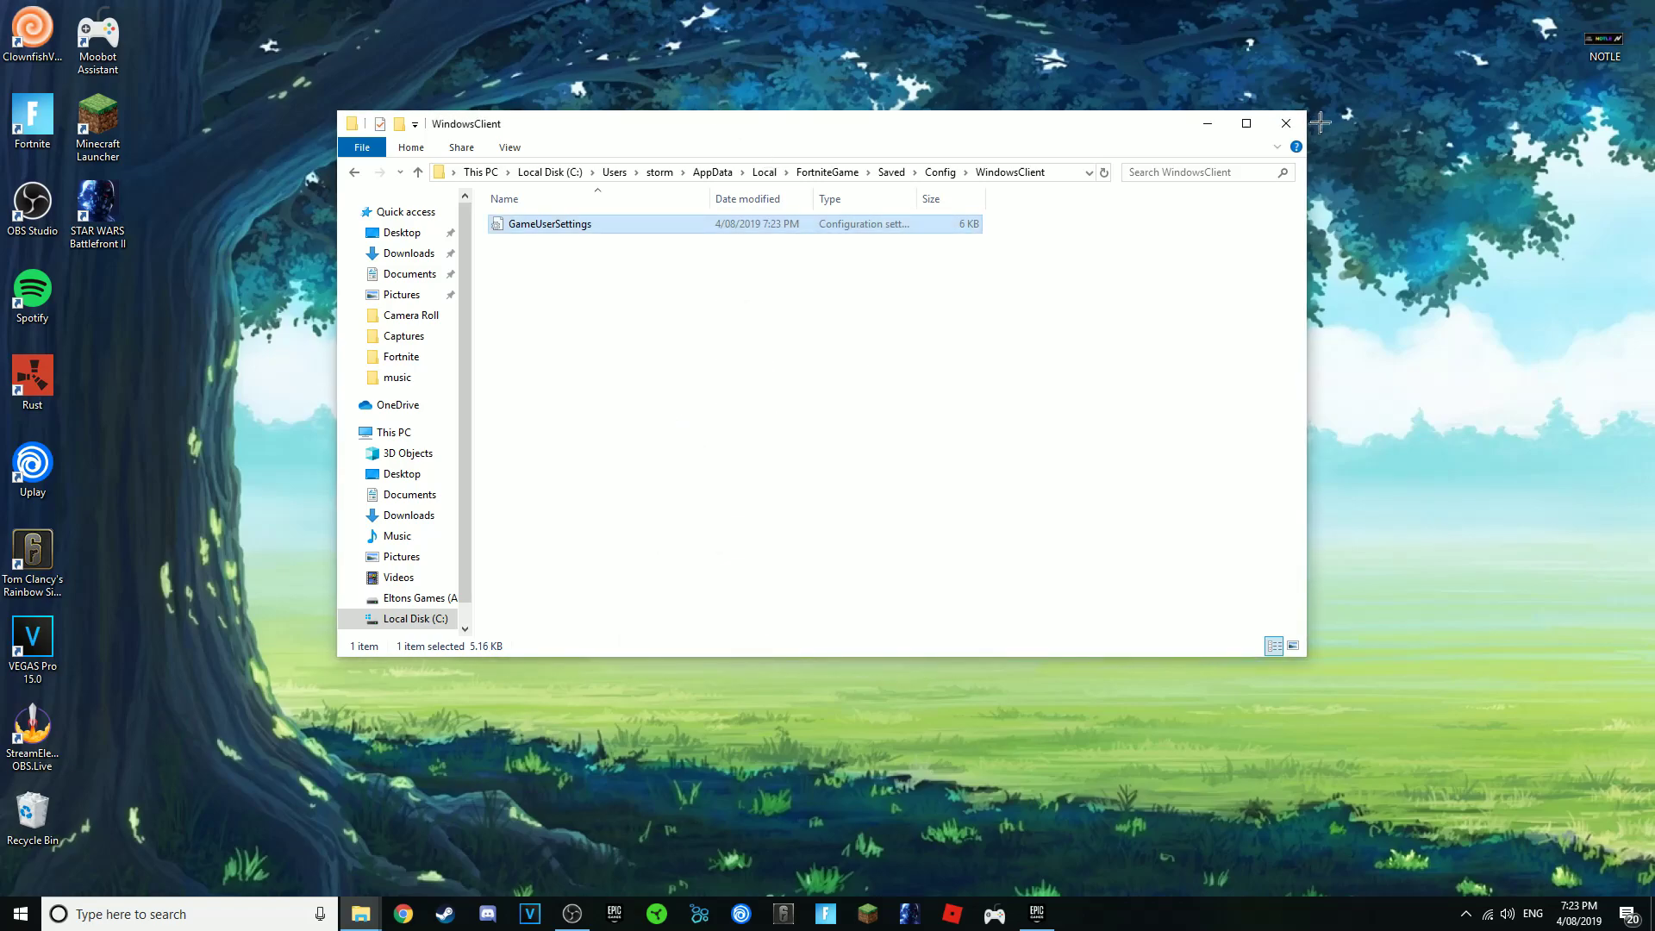
Close the folder window and the WindowsClient Properties dialog.
click(1286, 123)
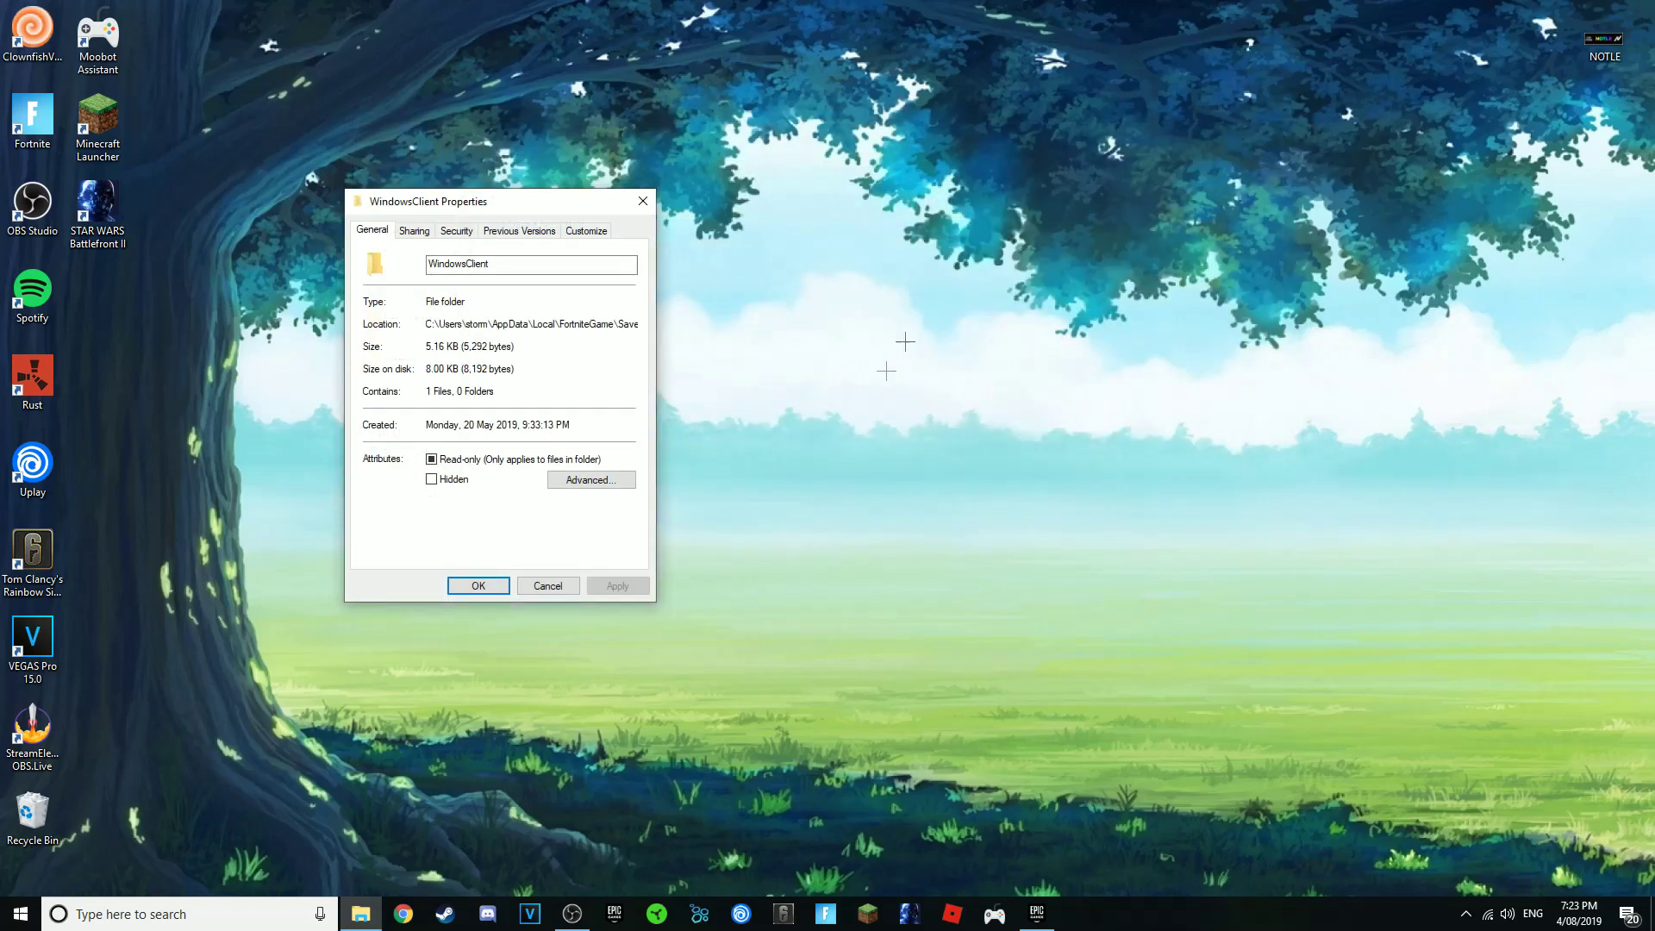
click(642, 200)
right_click(905, 445)
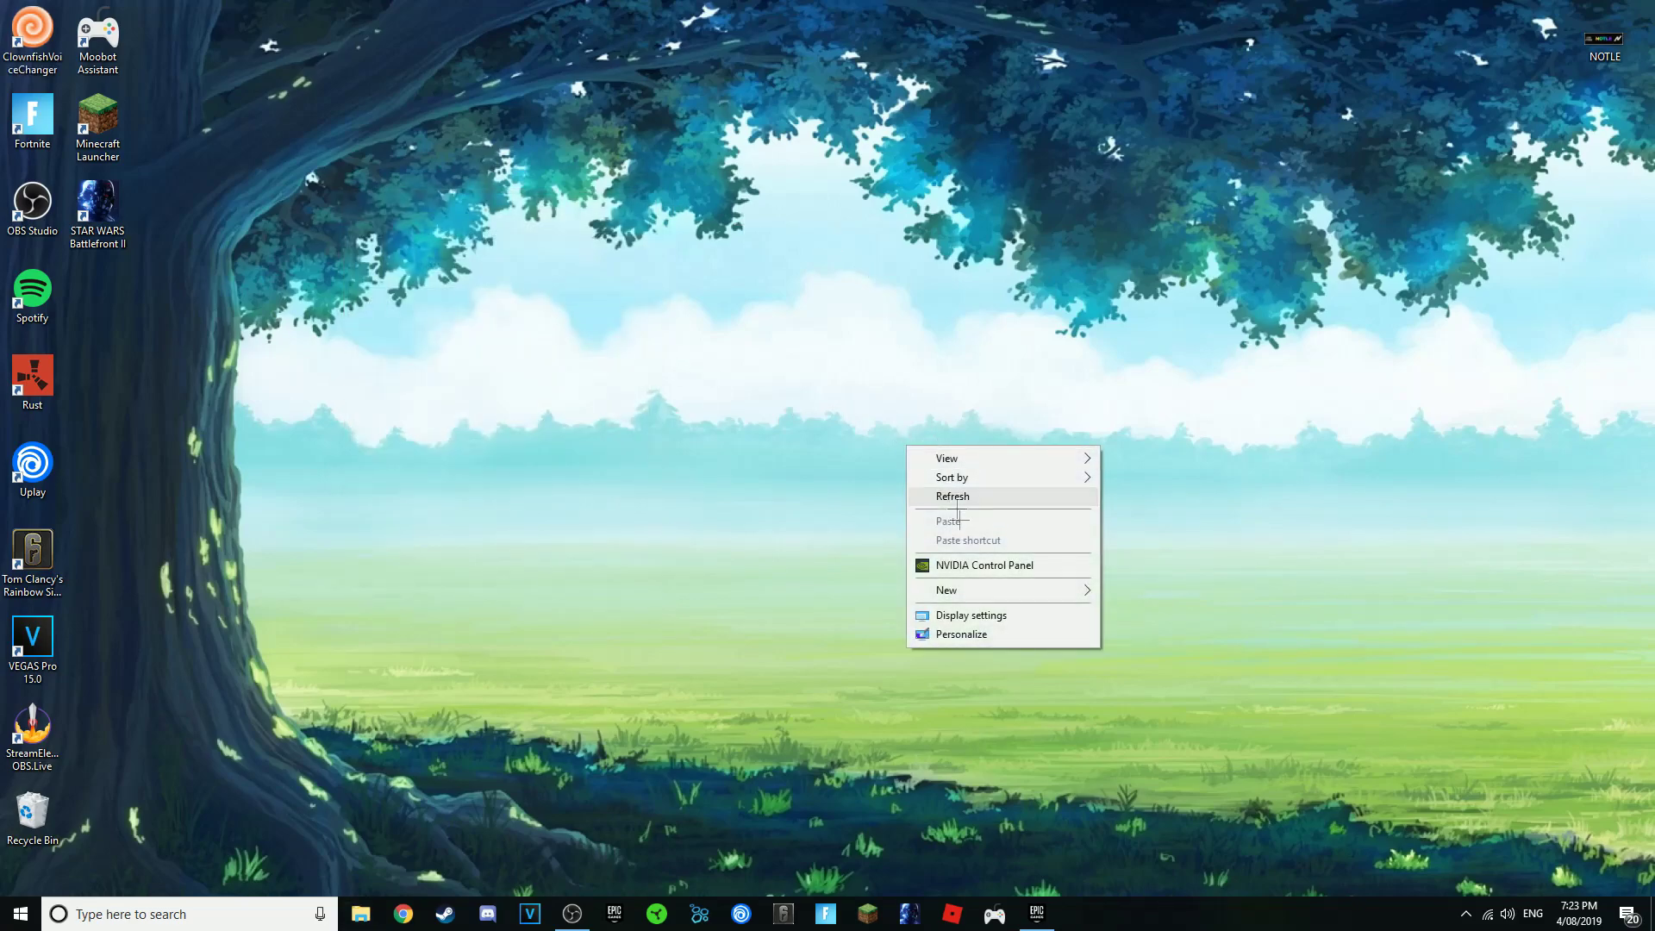
Open NVIDIA Control Panel's Change resolution page, review the resolution list, and enter Customize.
click(989, 564)
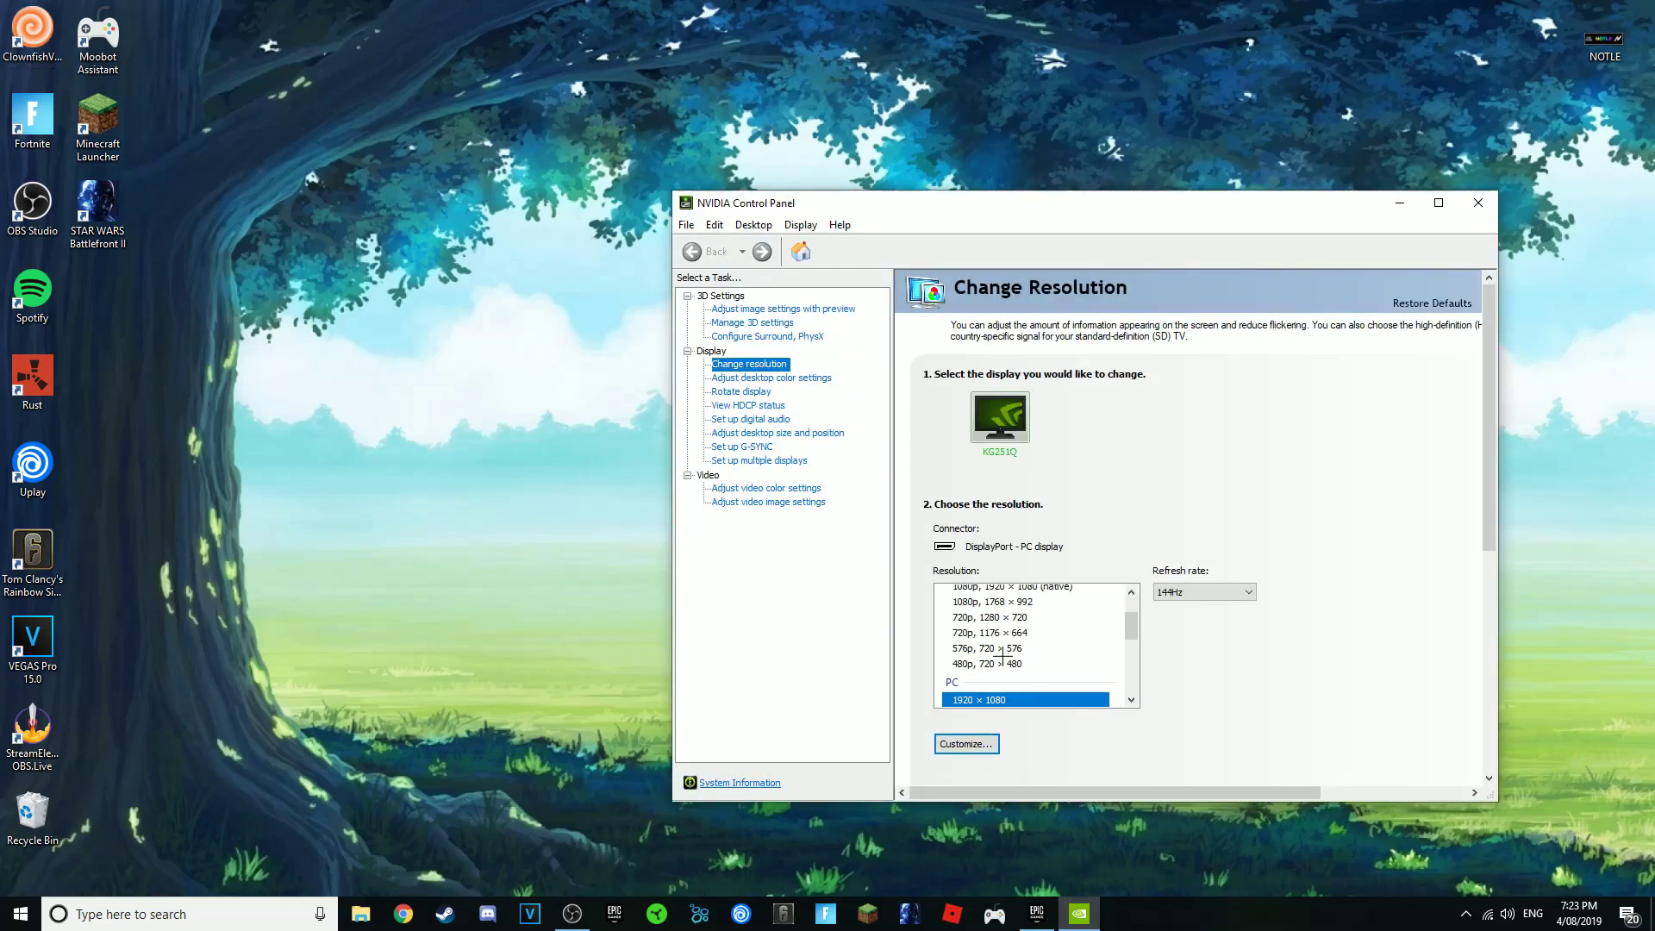
scroll(1002, 657, up, 2)
scroll(992, 646, up, 1)
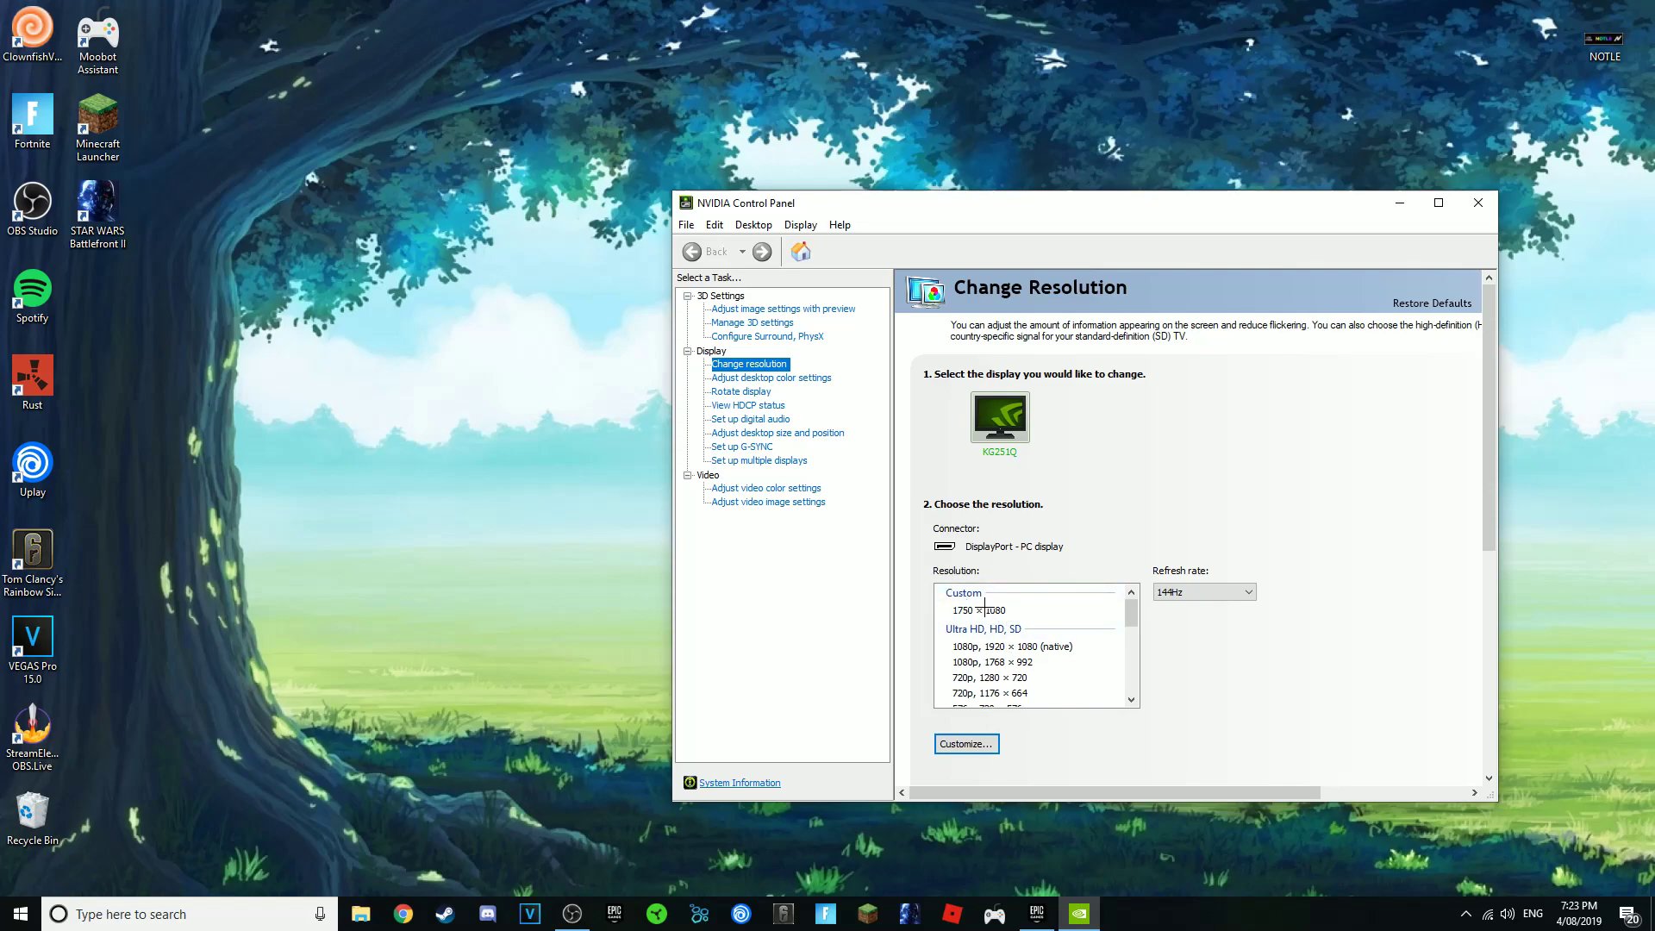
scroll(1012, 672, down, 3)
click(995, 507)
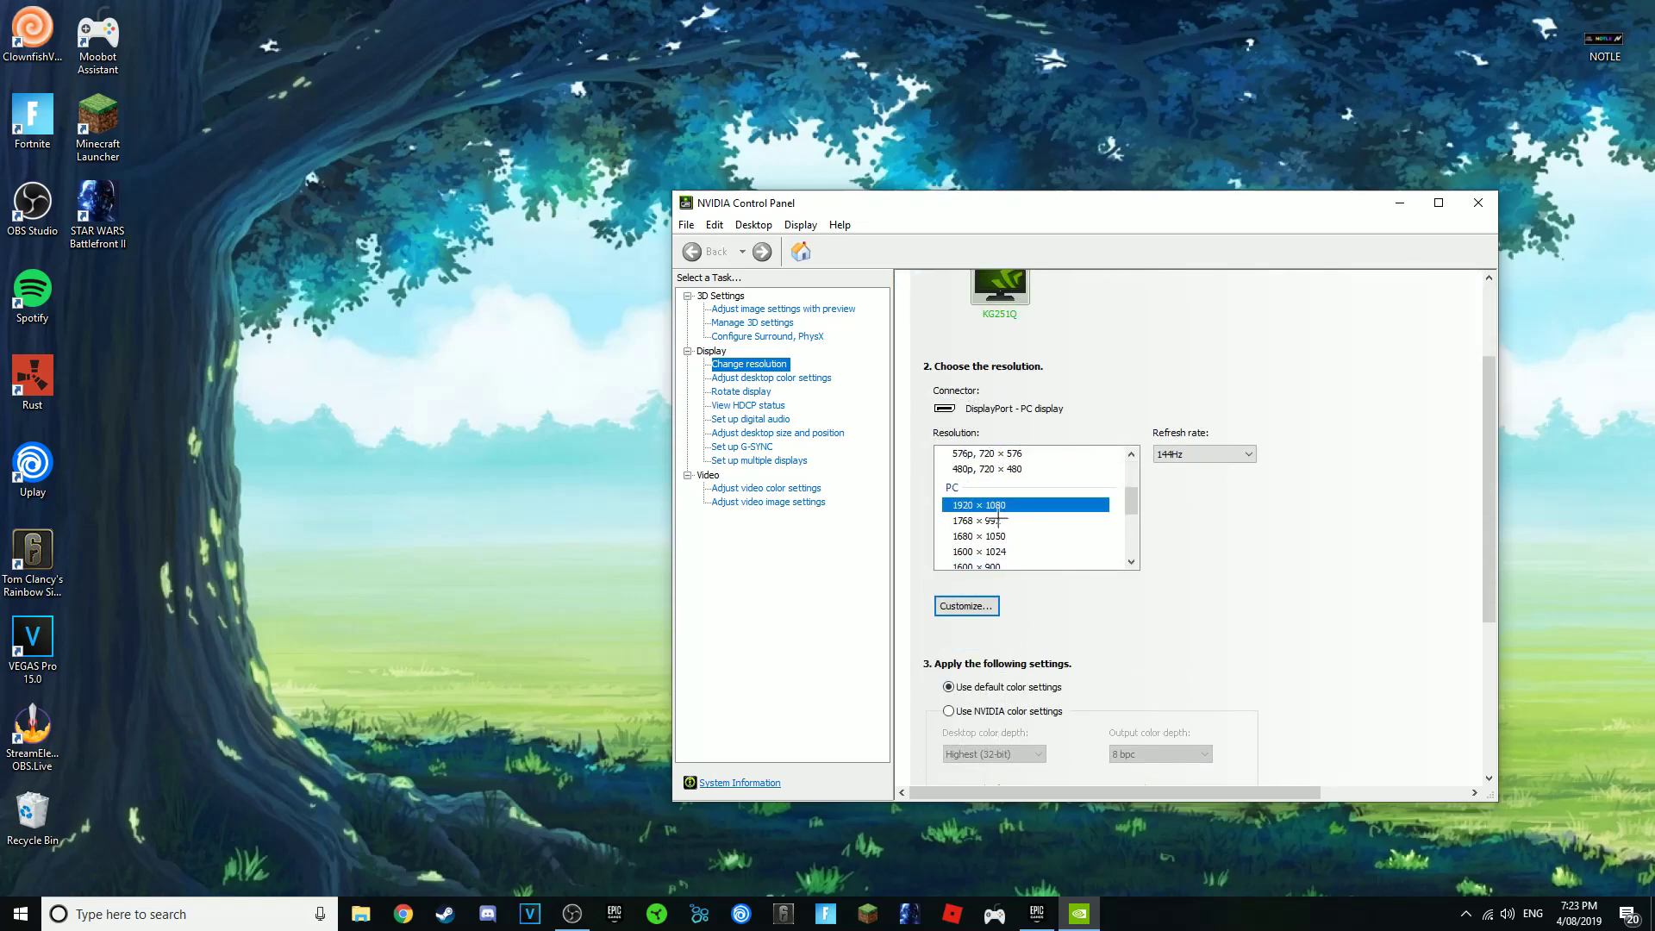
scroll(997, 511, up, 1)
scroll(995, 500, up, 1)
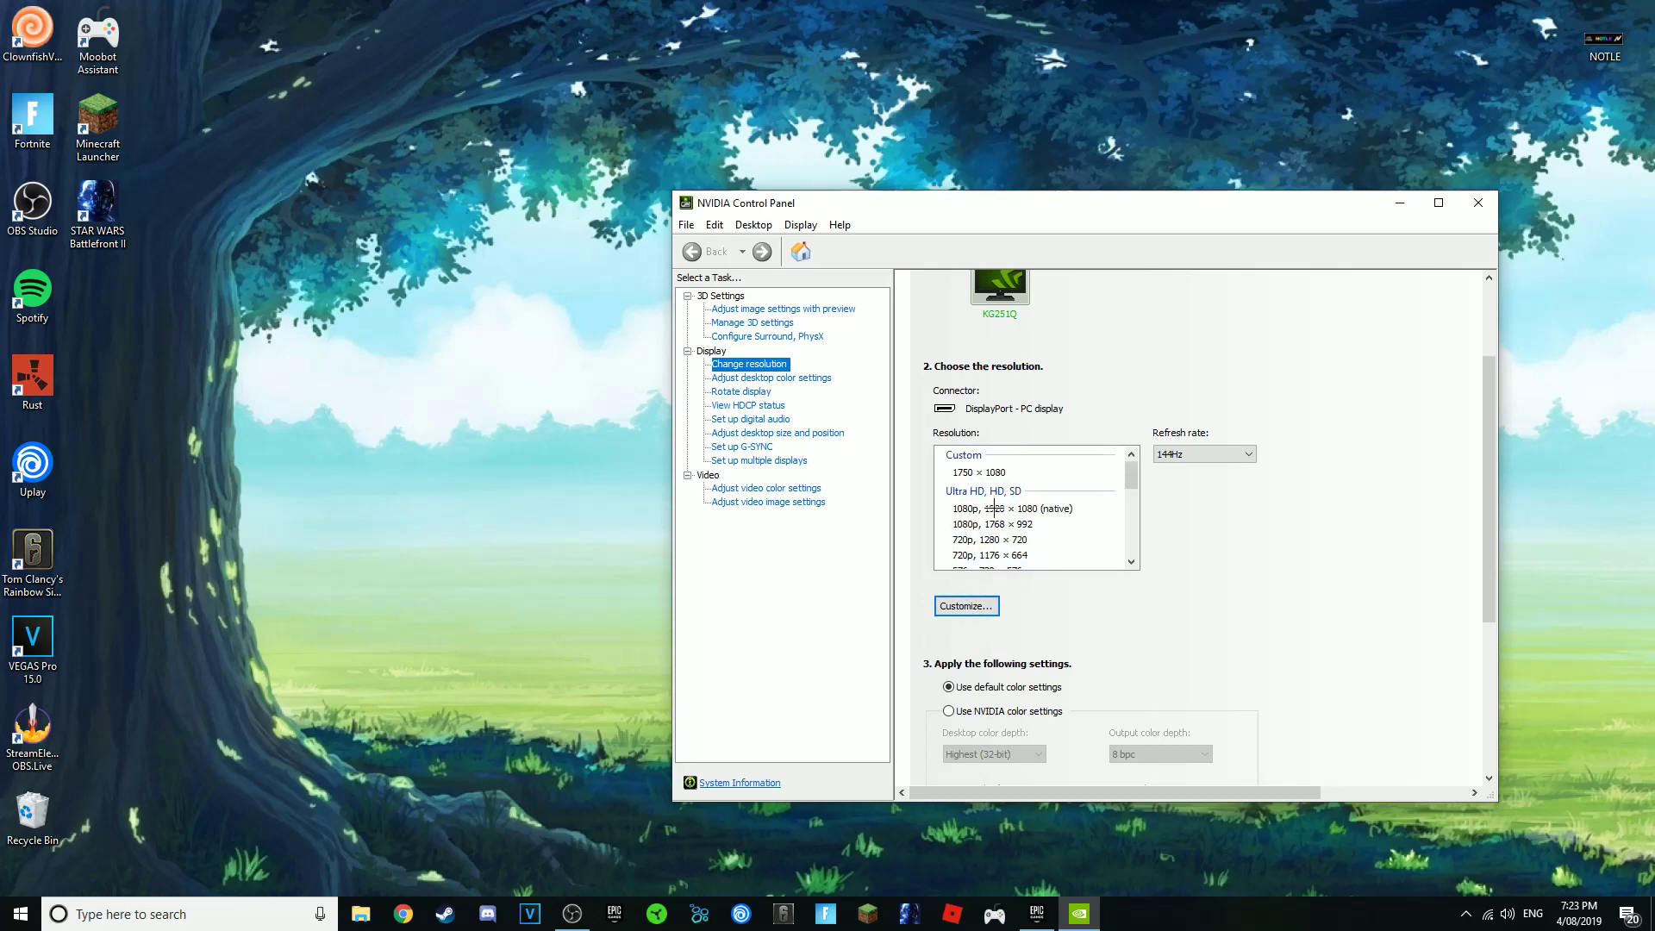
scroll(993, 506, down, 1)
scroll(993, 506, down, 1)
scroll(992, 500, up, 2)
scroll(989, 501, down, 1)
click(966, 605)
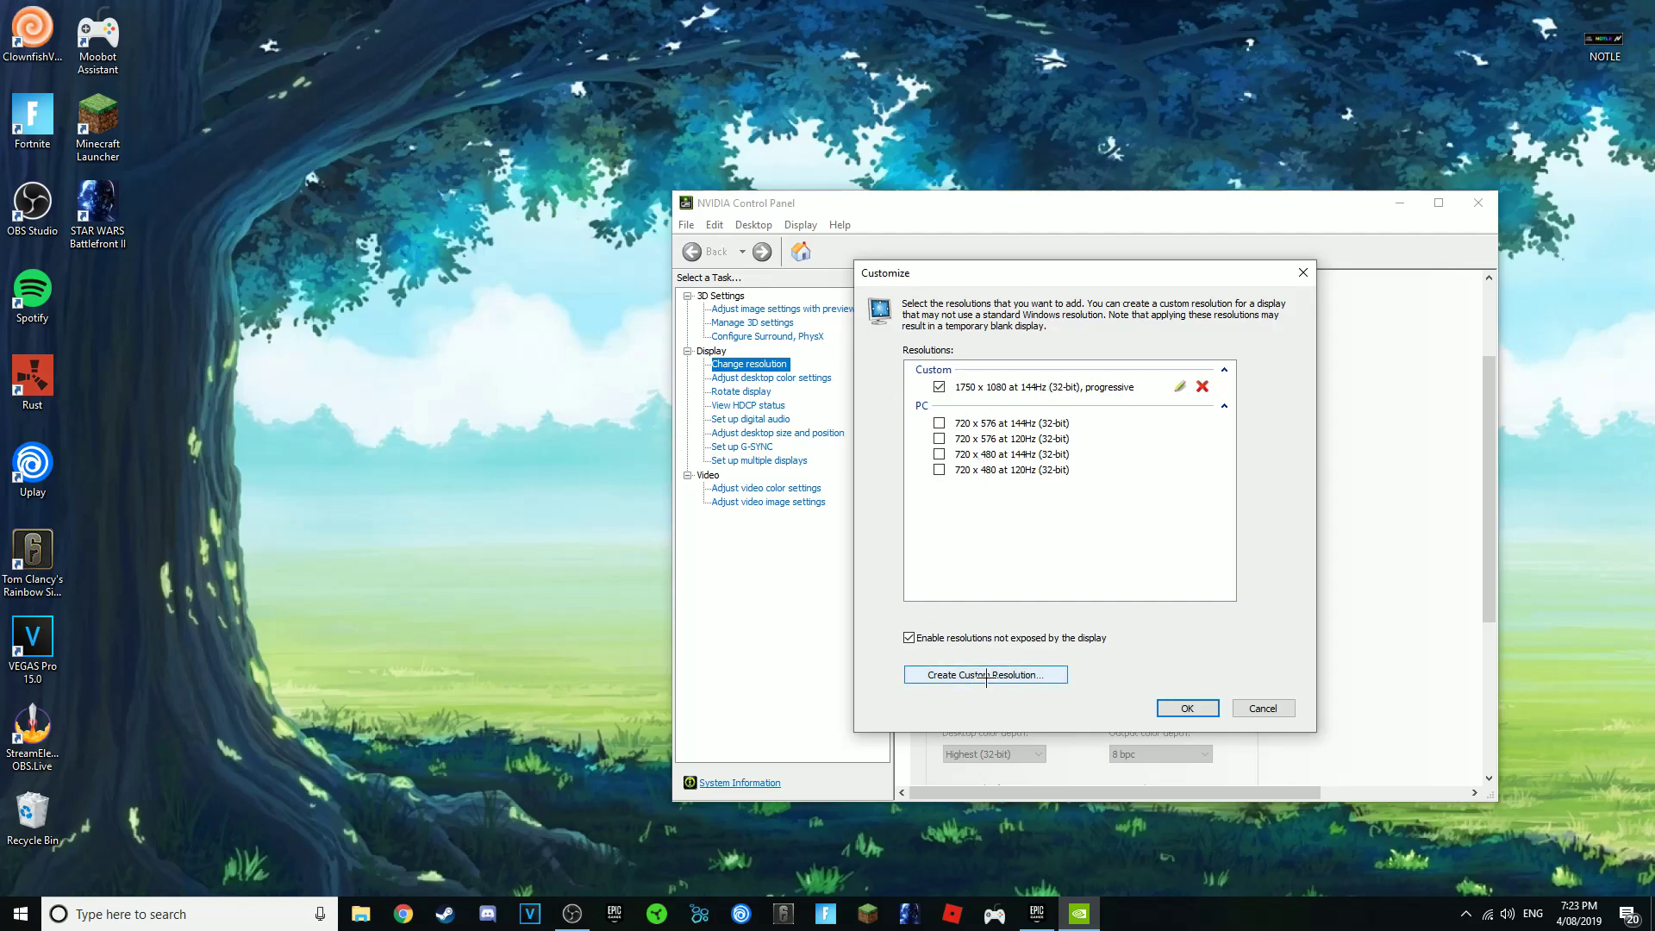
Attempt a 1750-pixel-wide custom resolution, hit the duplicate warning, and cancel.
click(1017, 675)
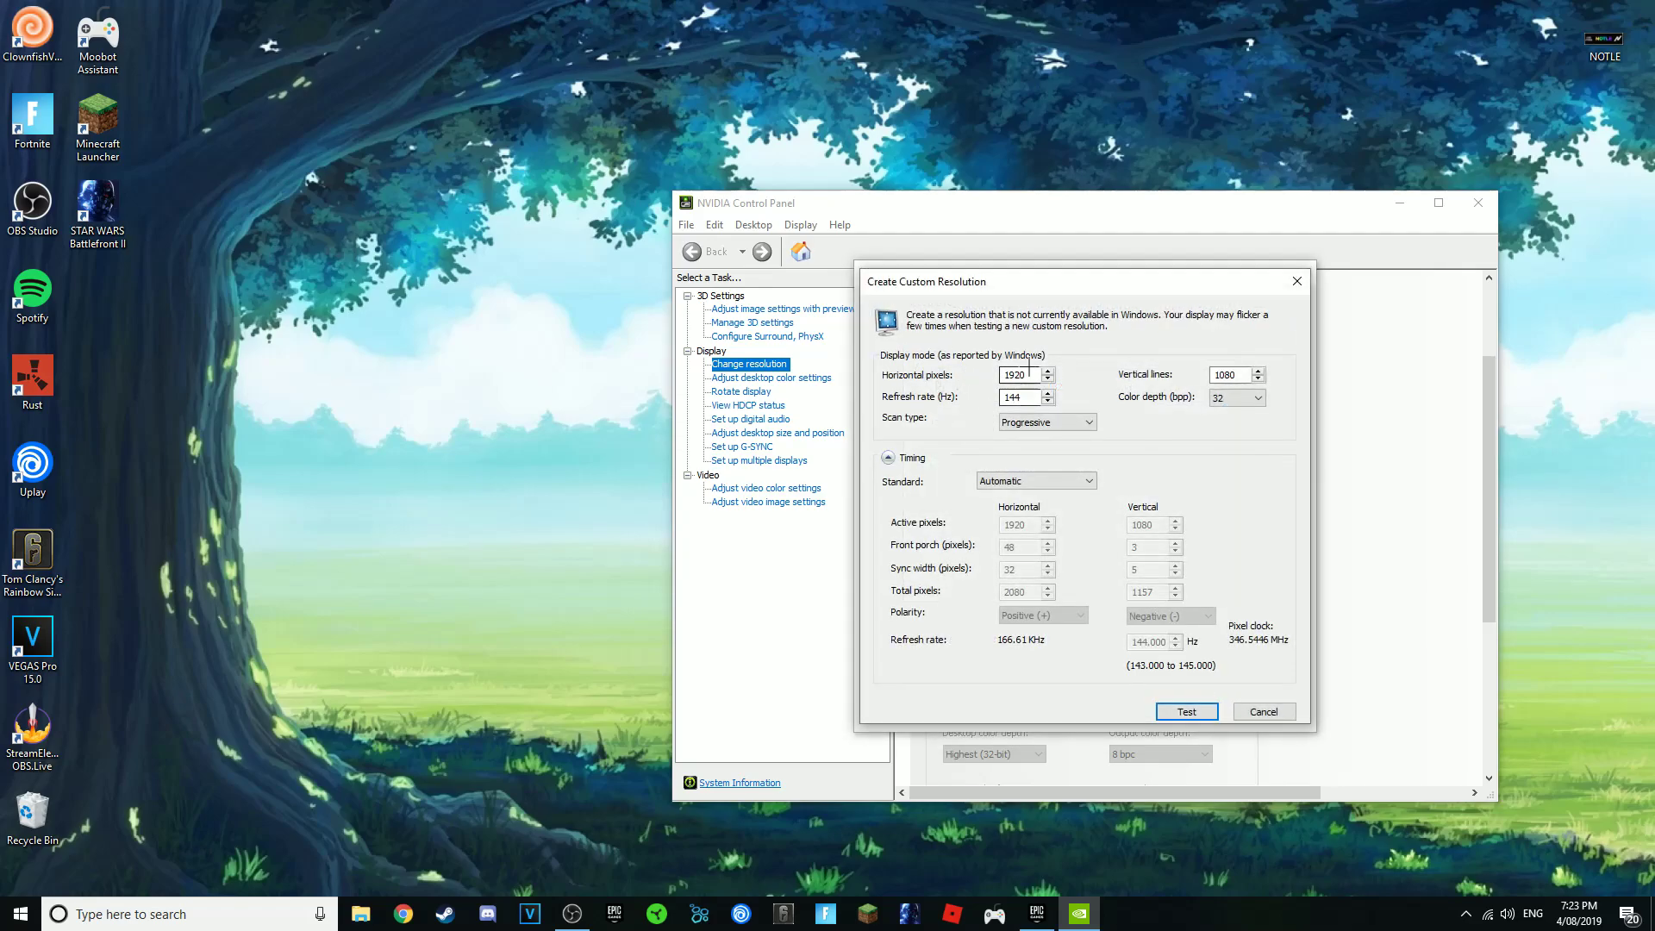
double_click(1024, 374)
click(1024, 374)
double_click(1023, 375)
text(50)
click(1181, 711)
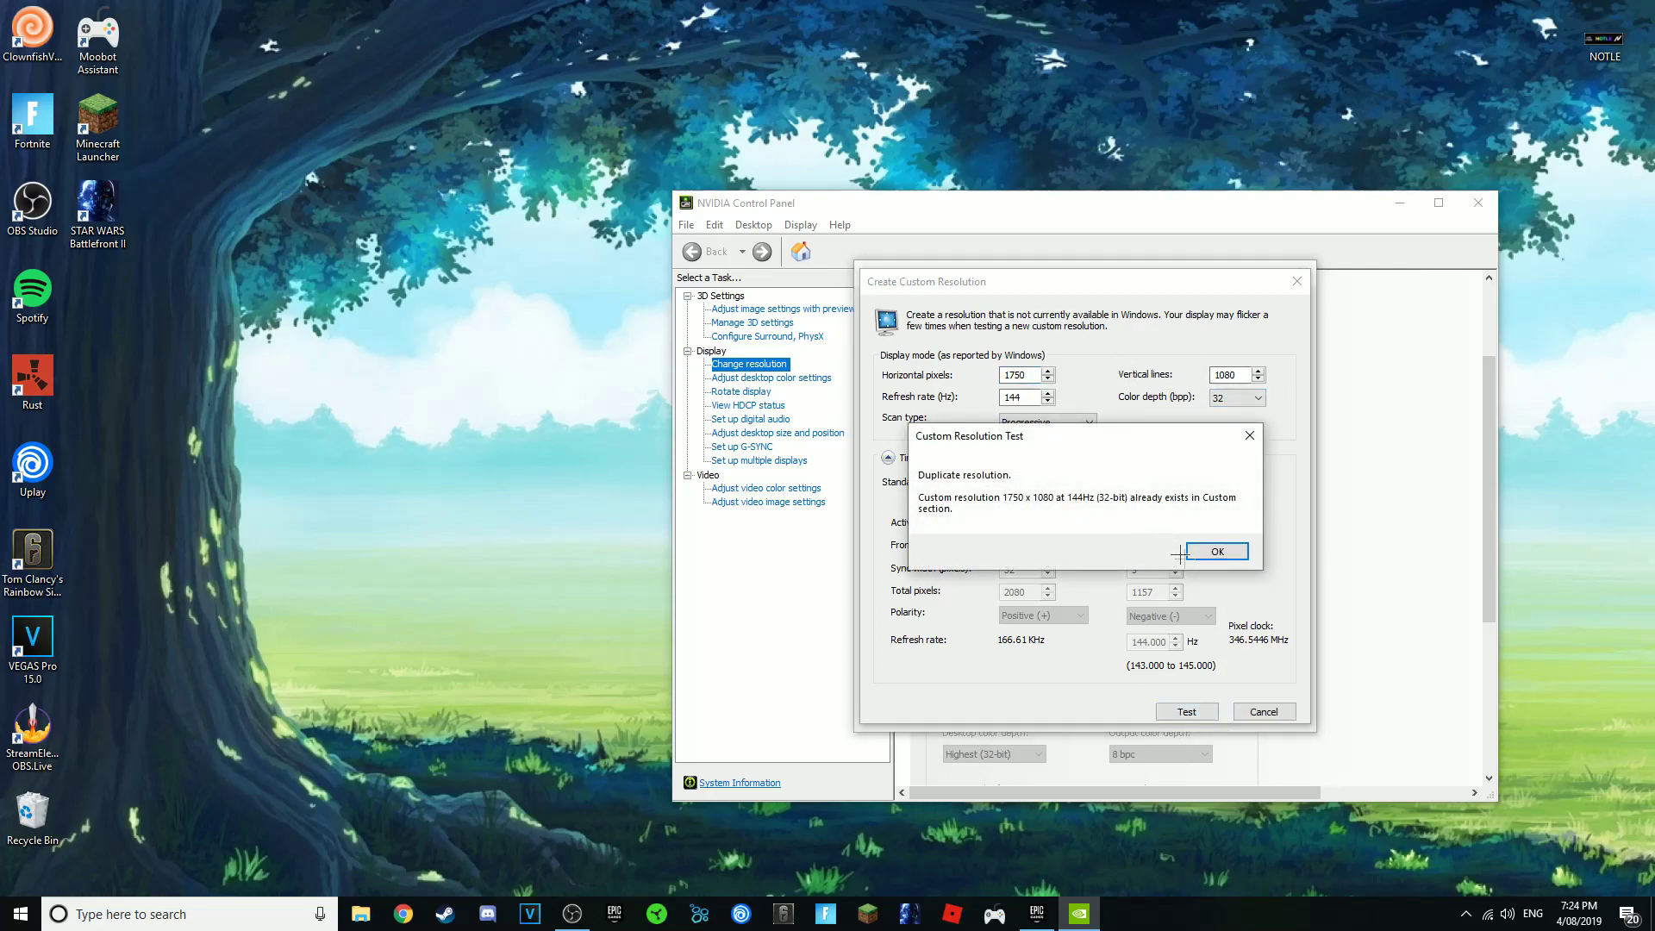
click(1188, 556)
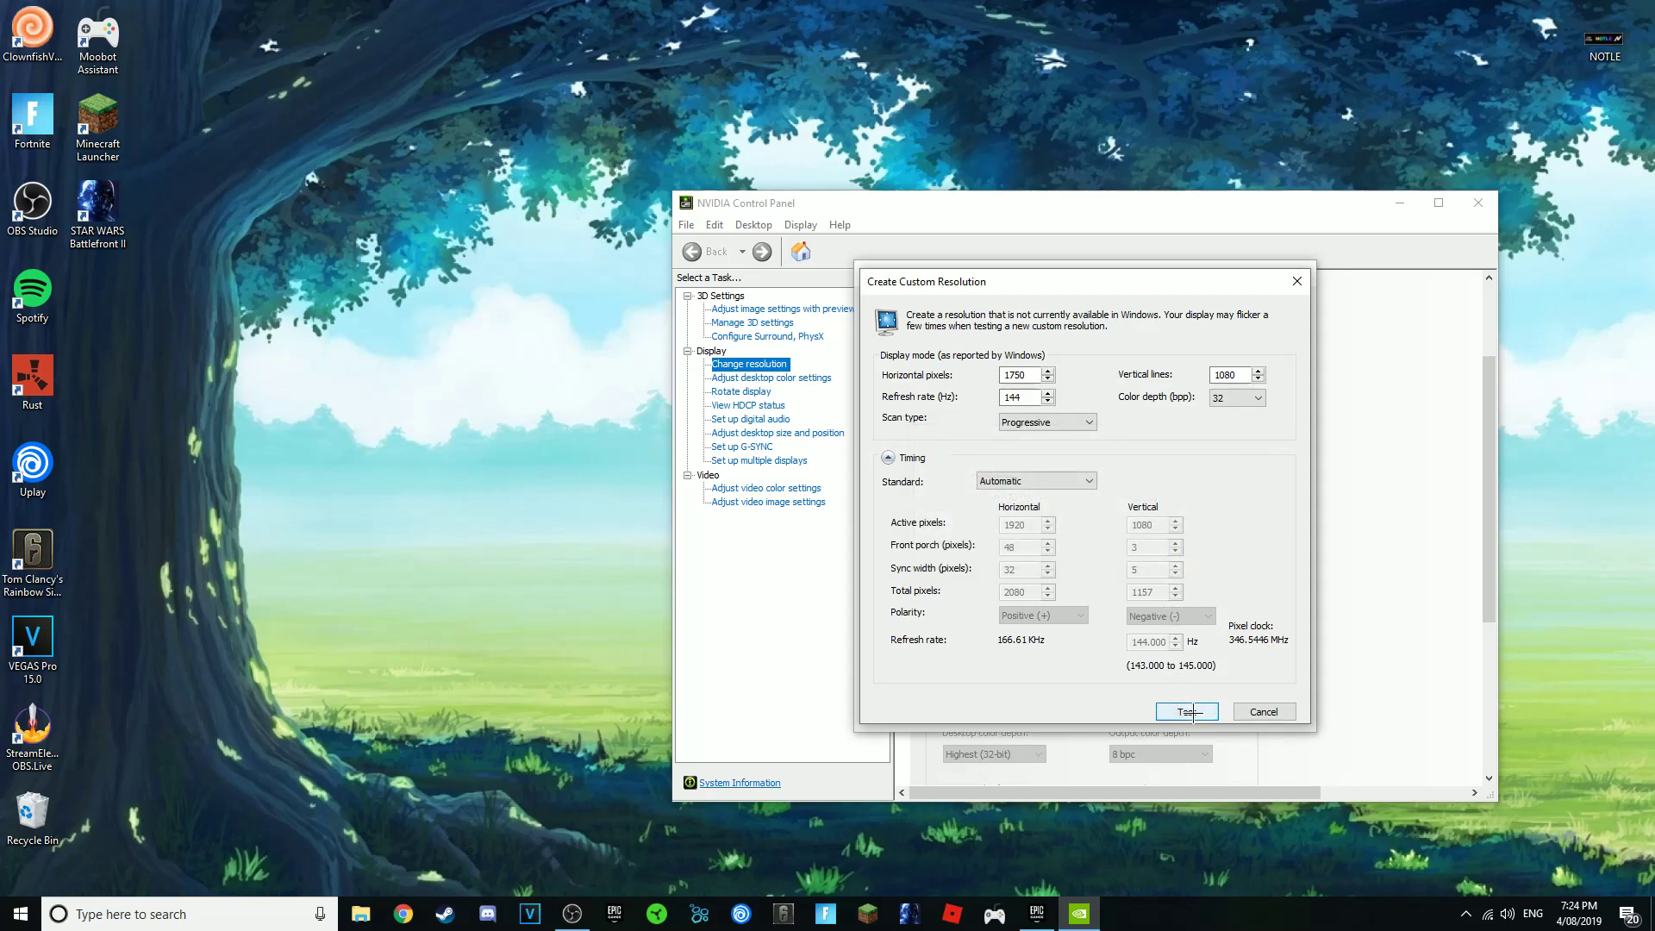
click(1186, 711)
click(1217, 551)
click(1263, 711)
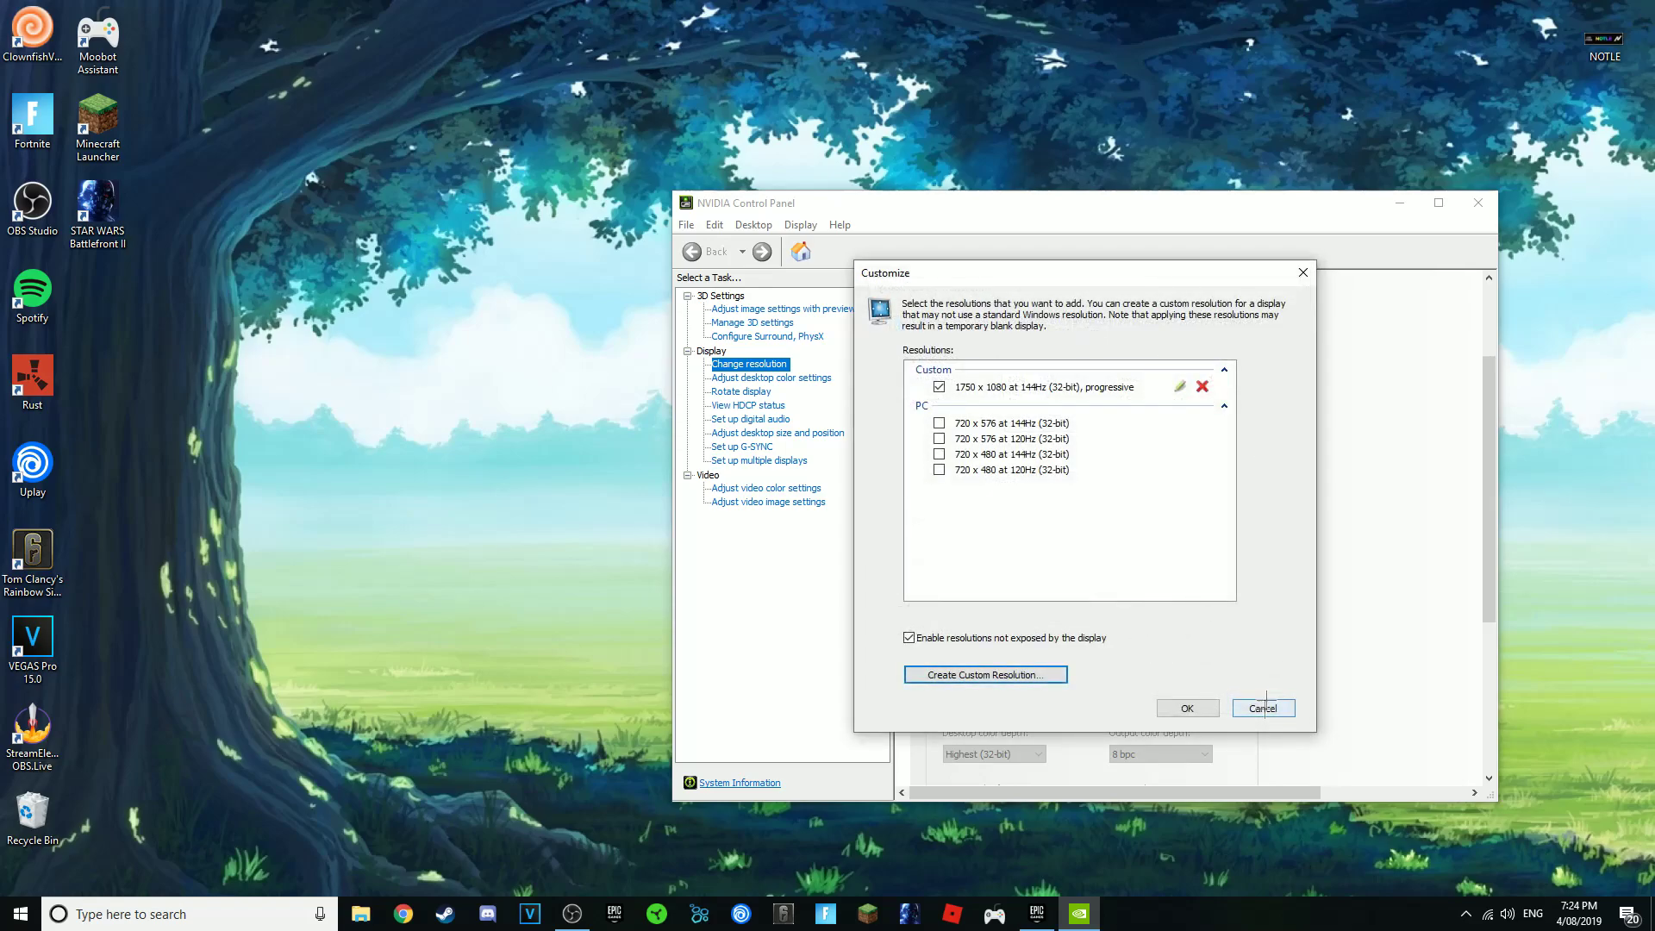
Delete the old 1750 × 1080 entry, then recreate, test and keep 1750 × 1080 at 144 Hz.
click(1200, 387)
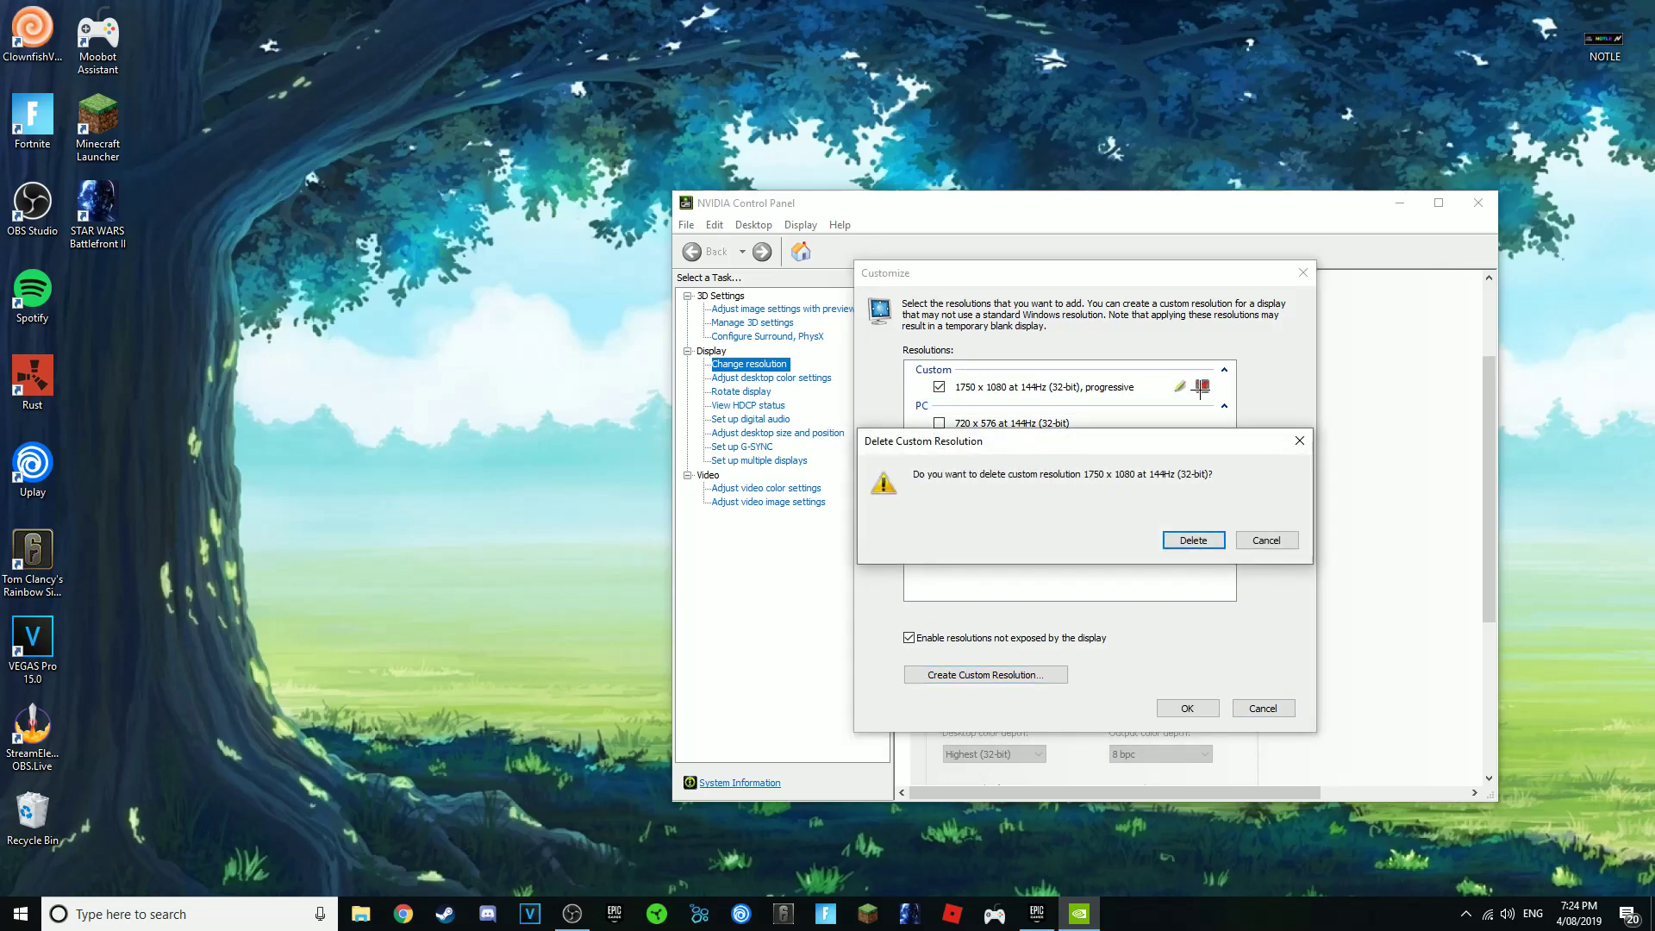
click(1190, 535)
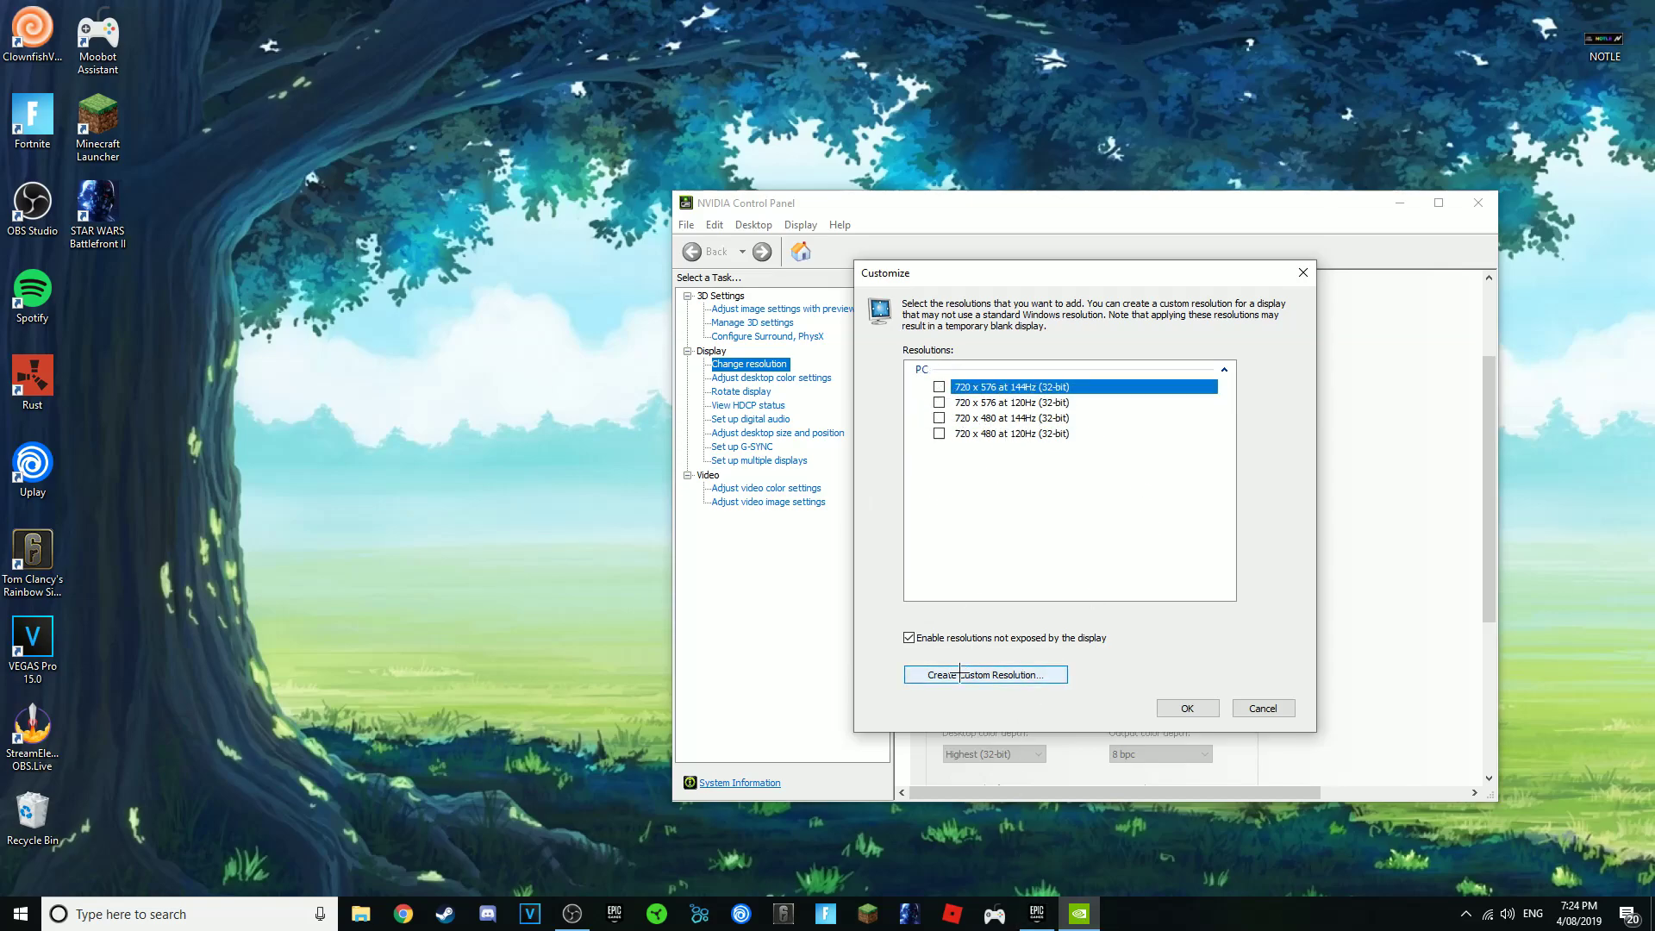
click(959, 674)
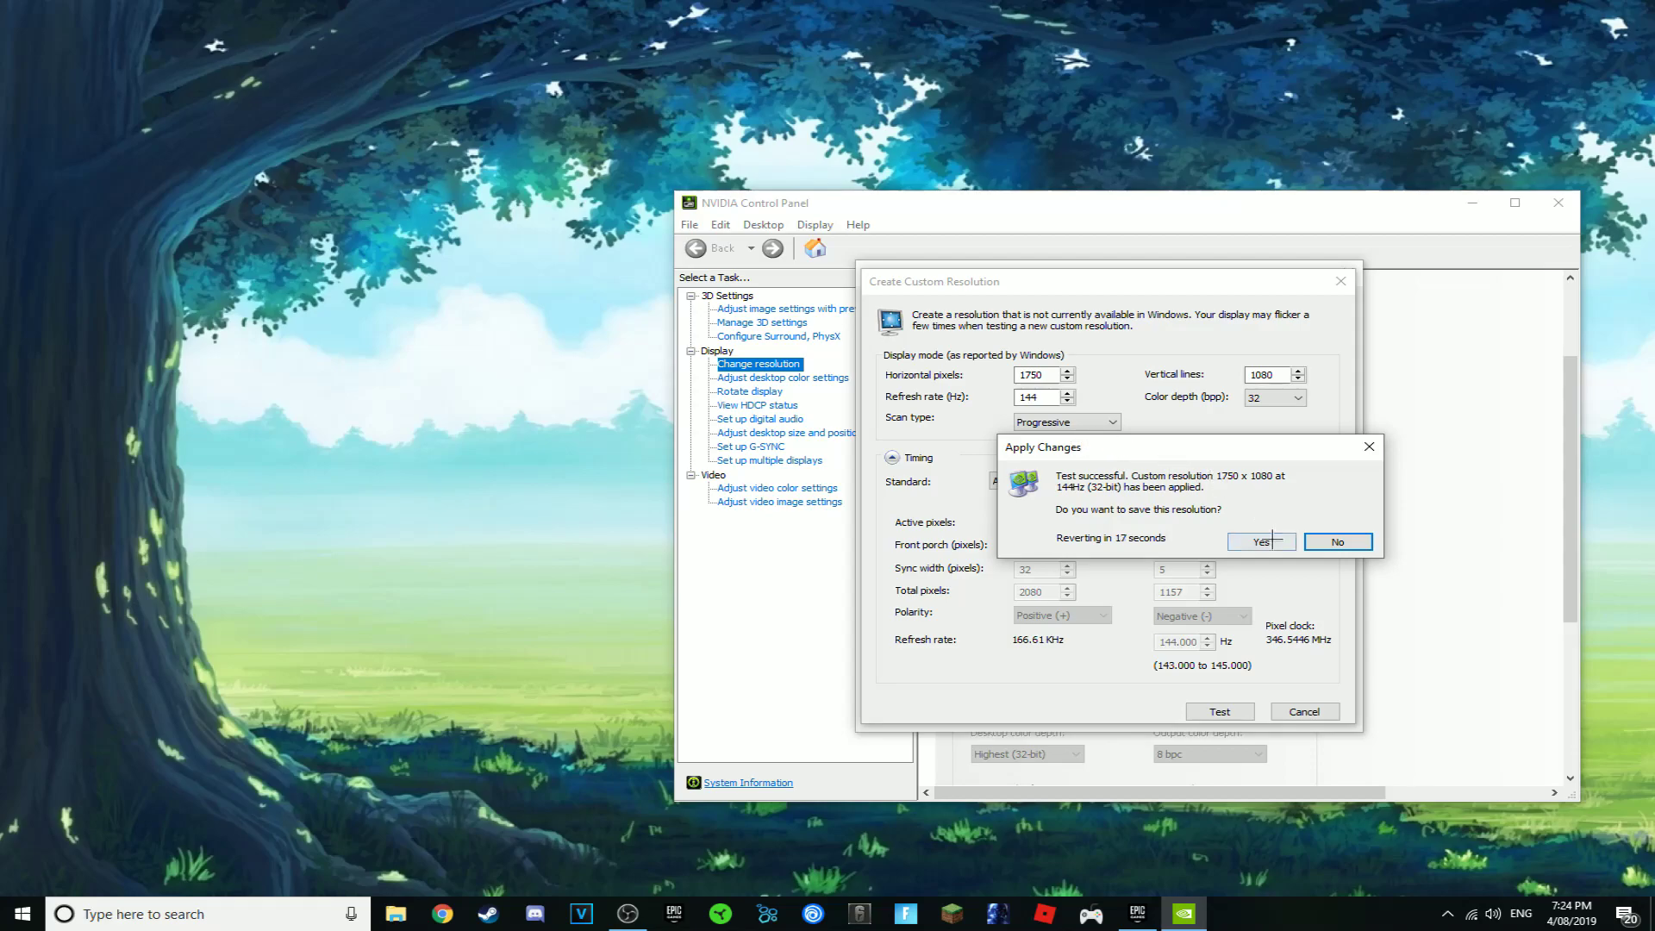
click(1272, 541)
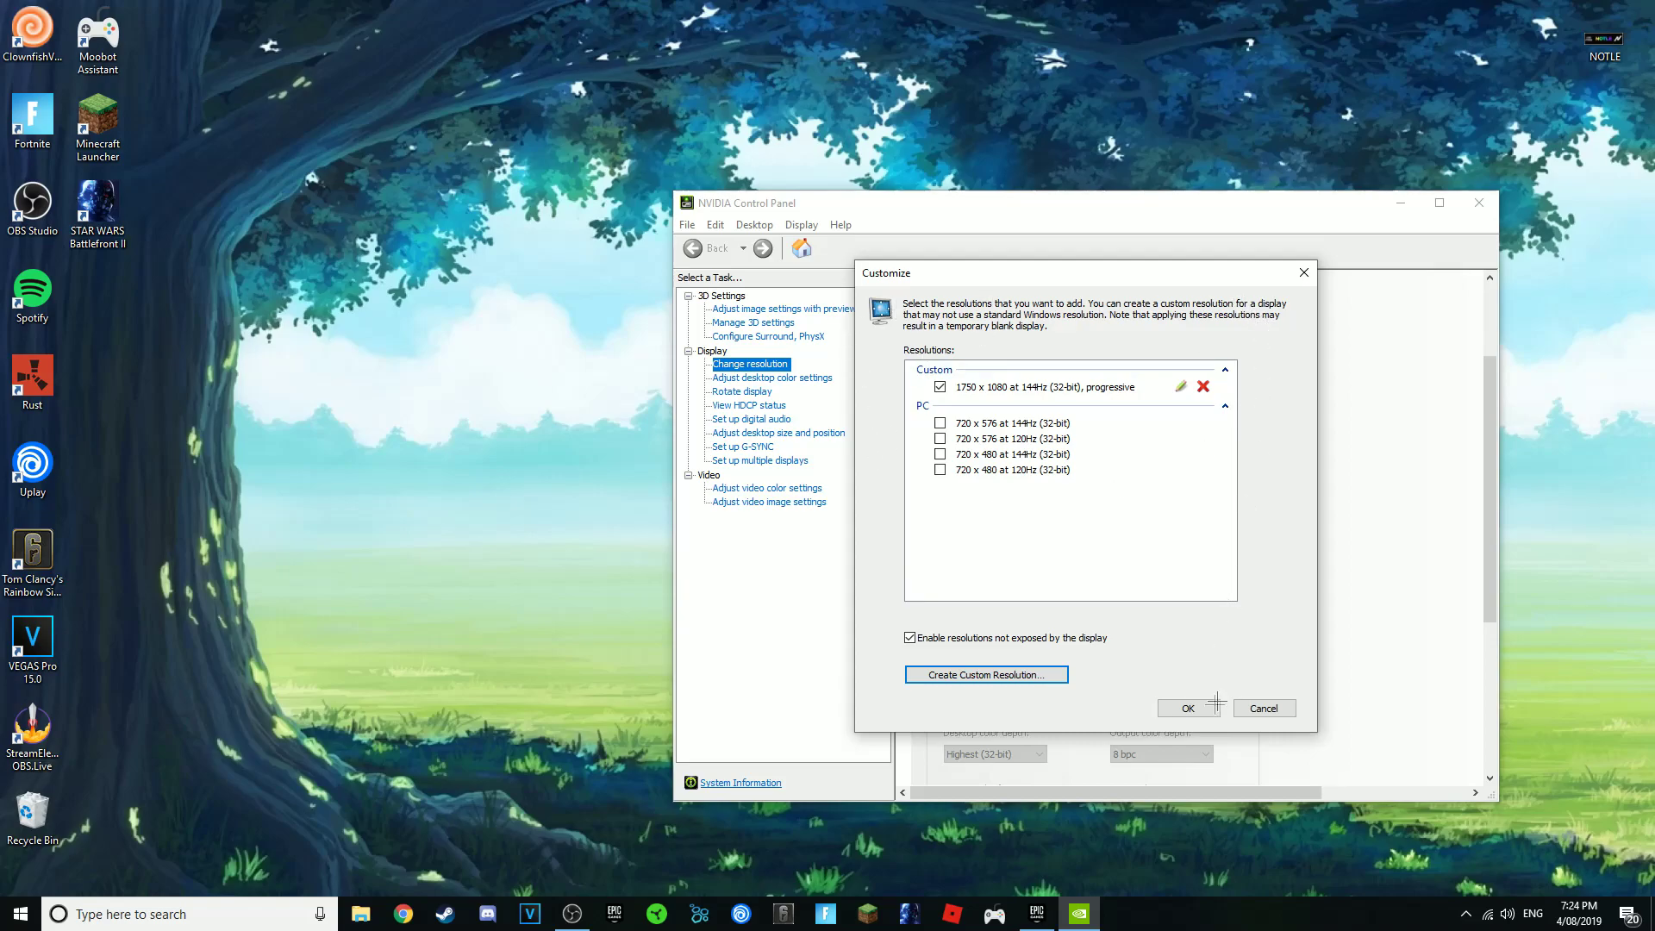
Apply the Custom 1750 × 1080 resolution, keep it, and close NVIDIA Control Panel.
click(1262, 708)
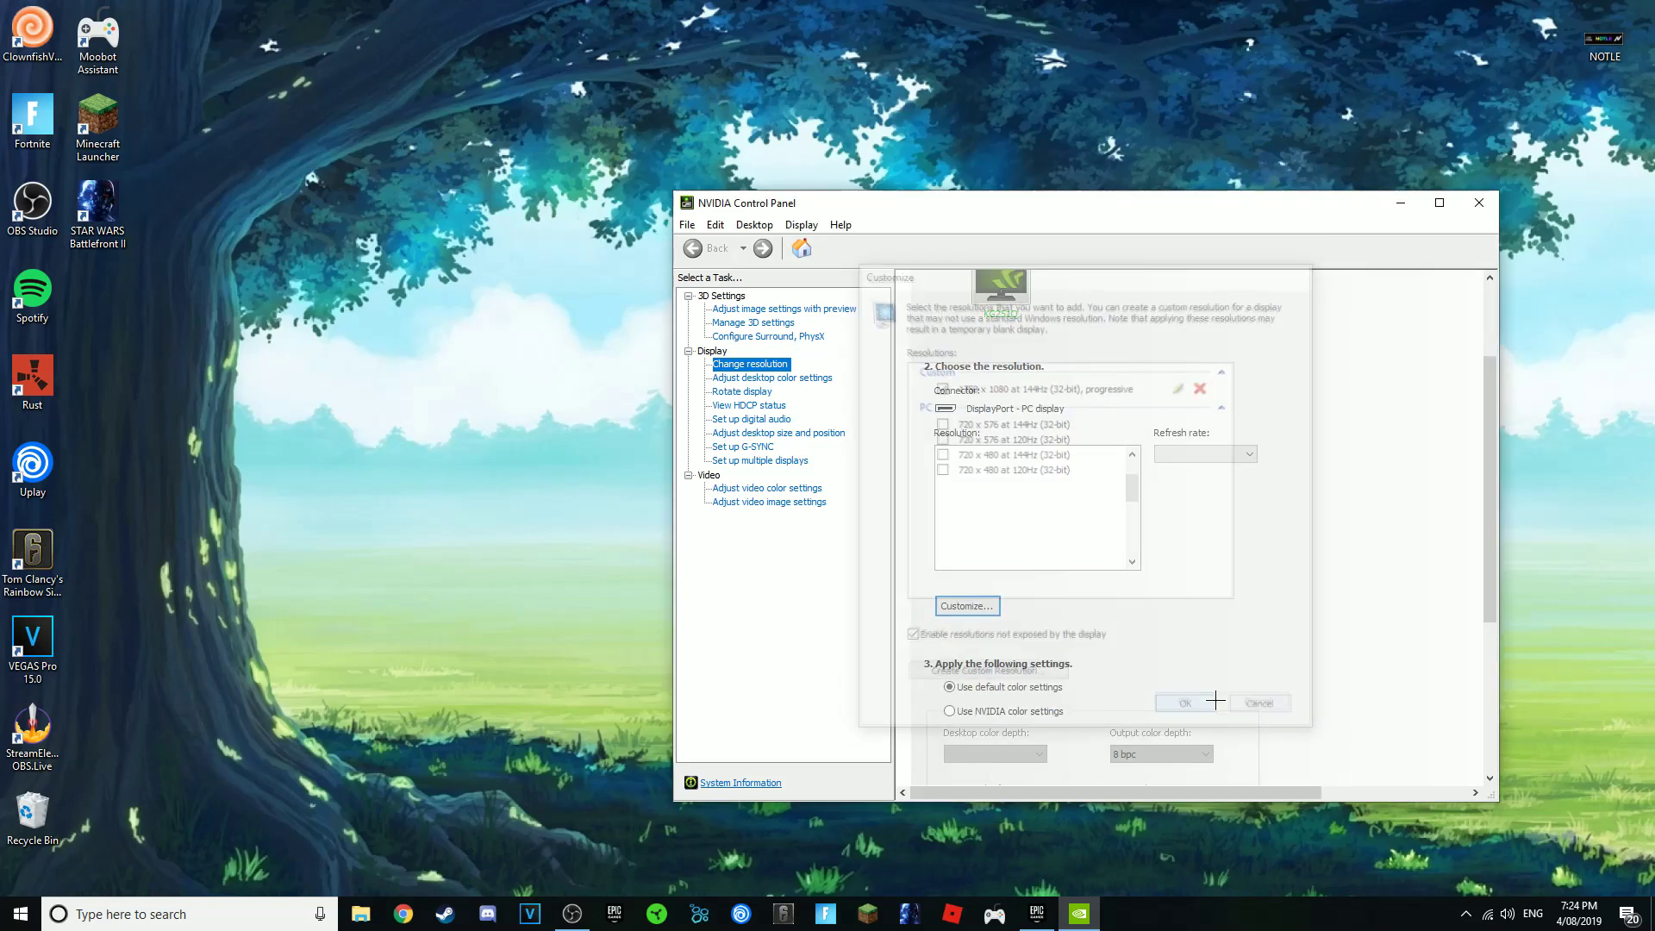
scroll(1064, 514, up, 2)
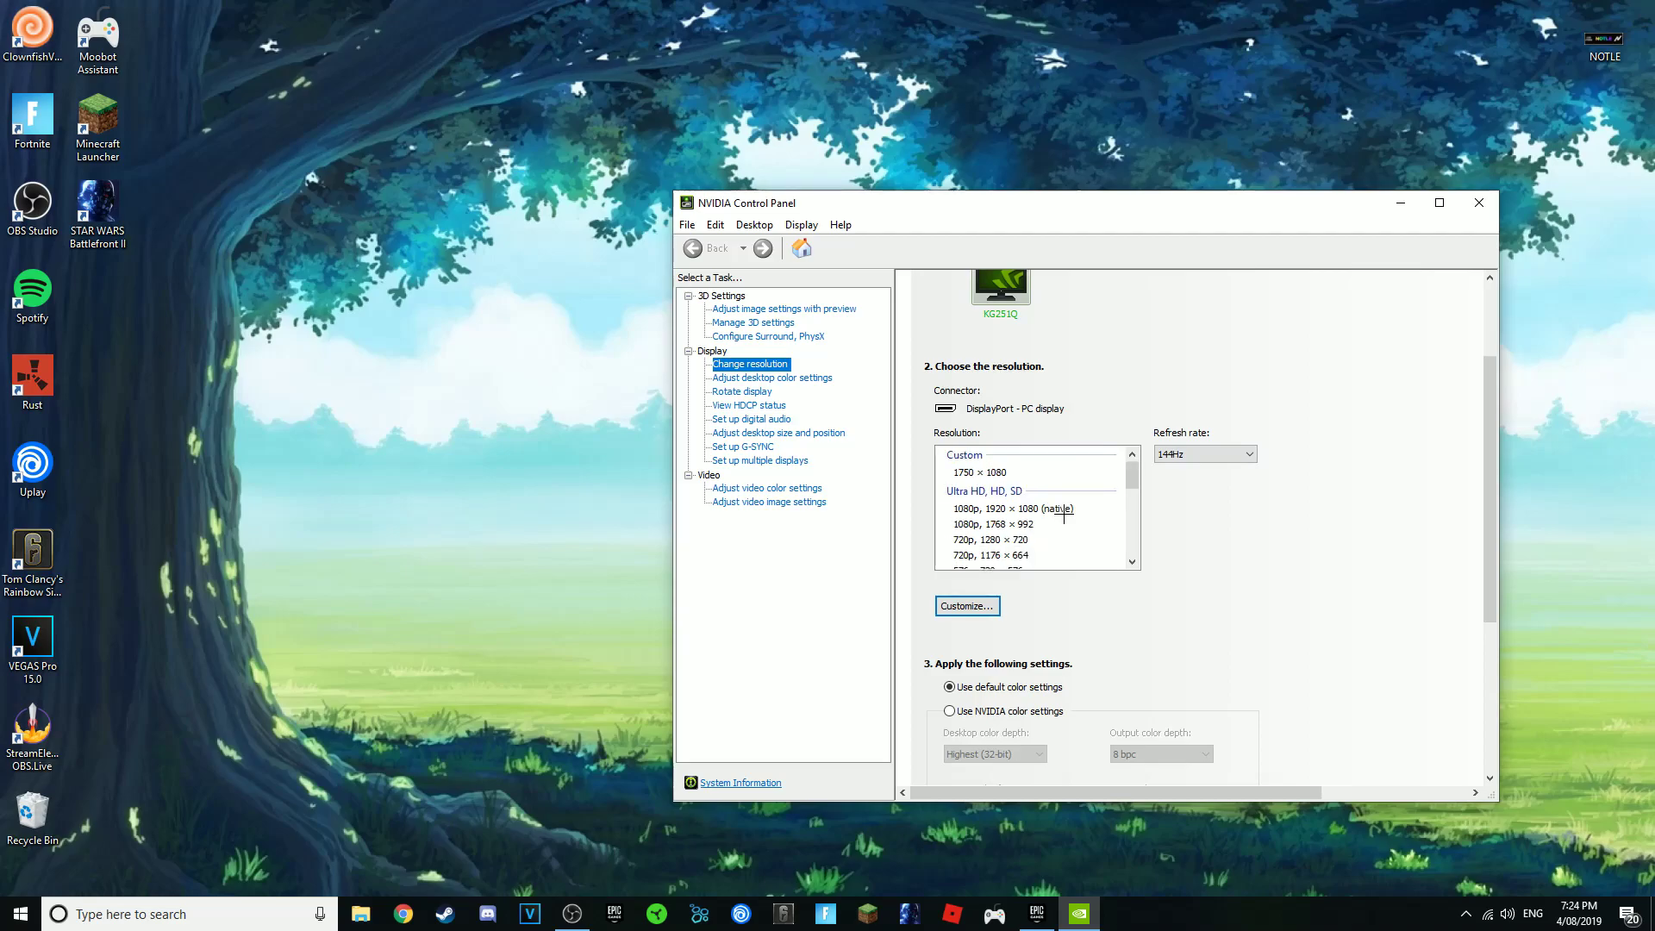
click(1008, 472)
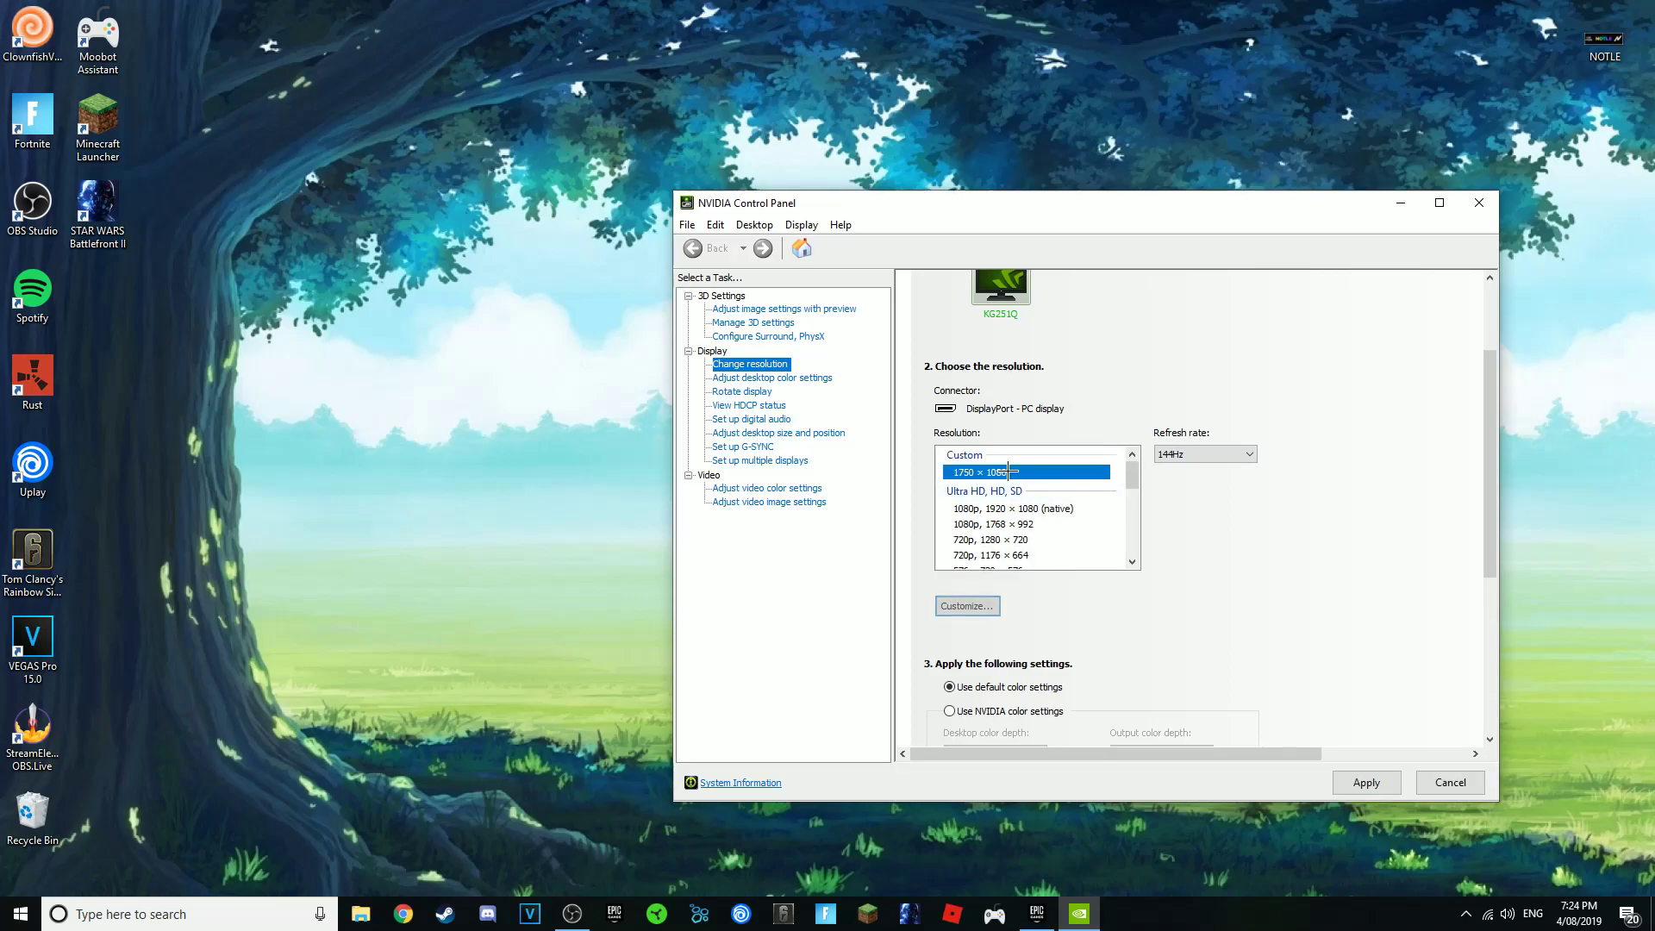
click(1361, 781)
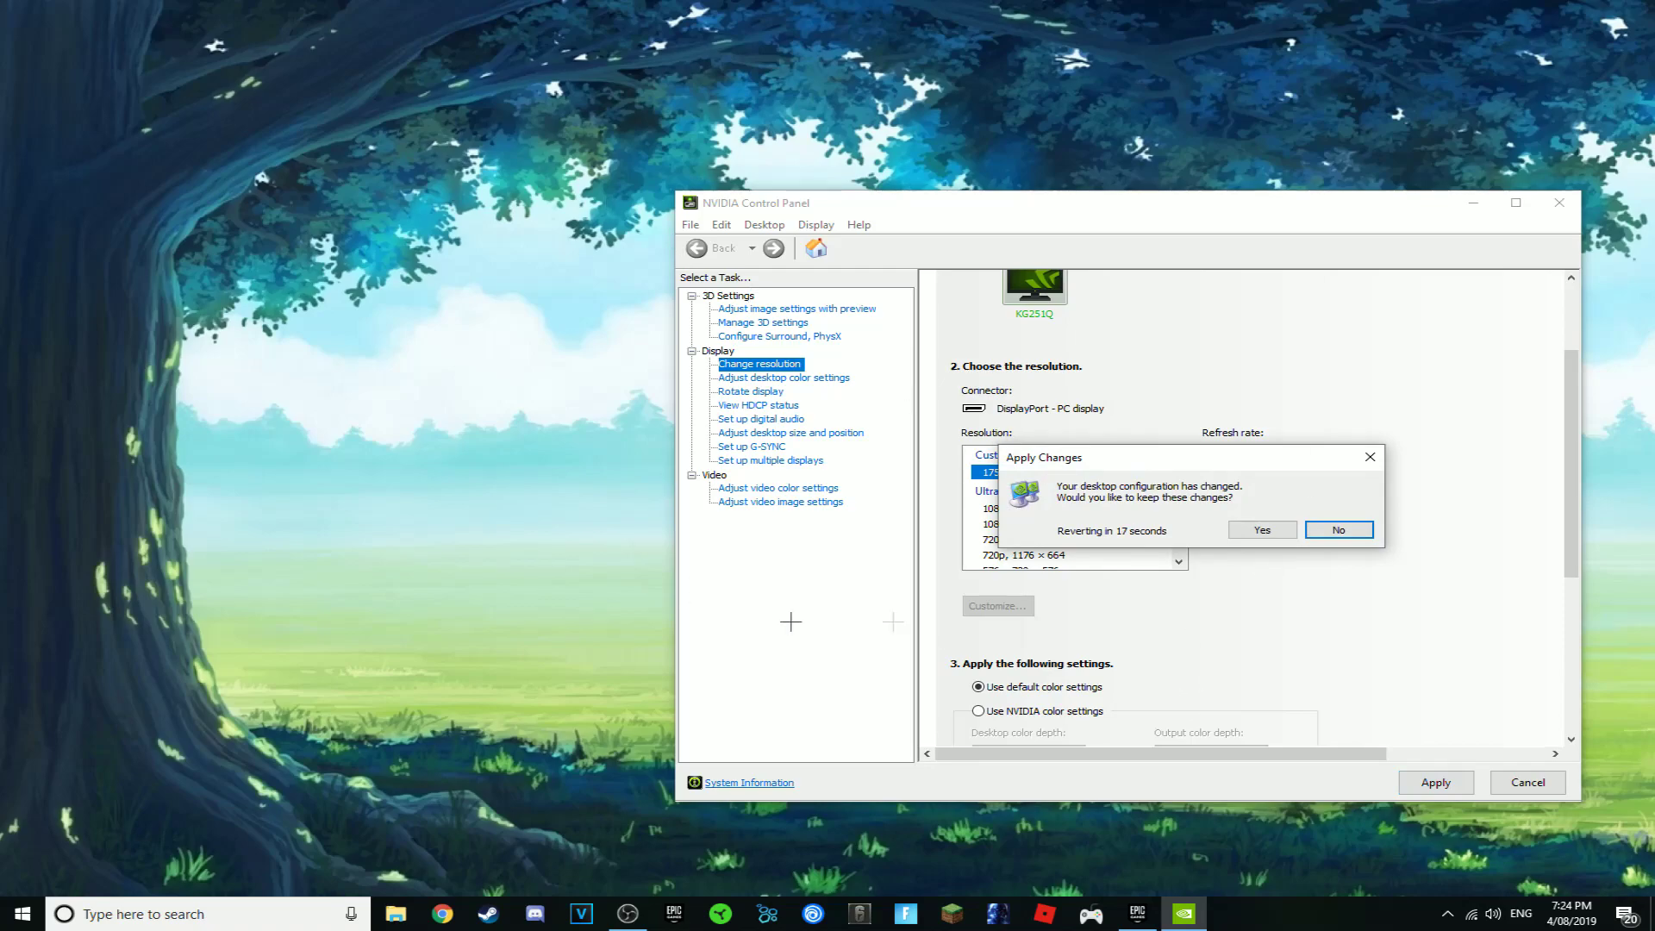
click(1258, 530)
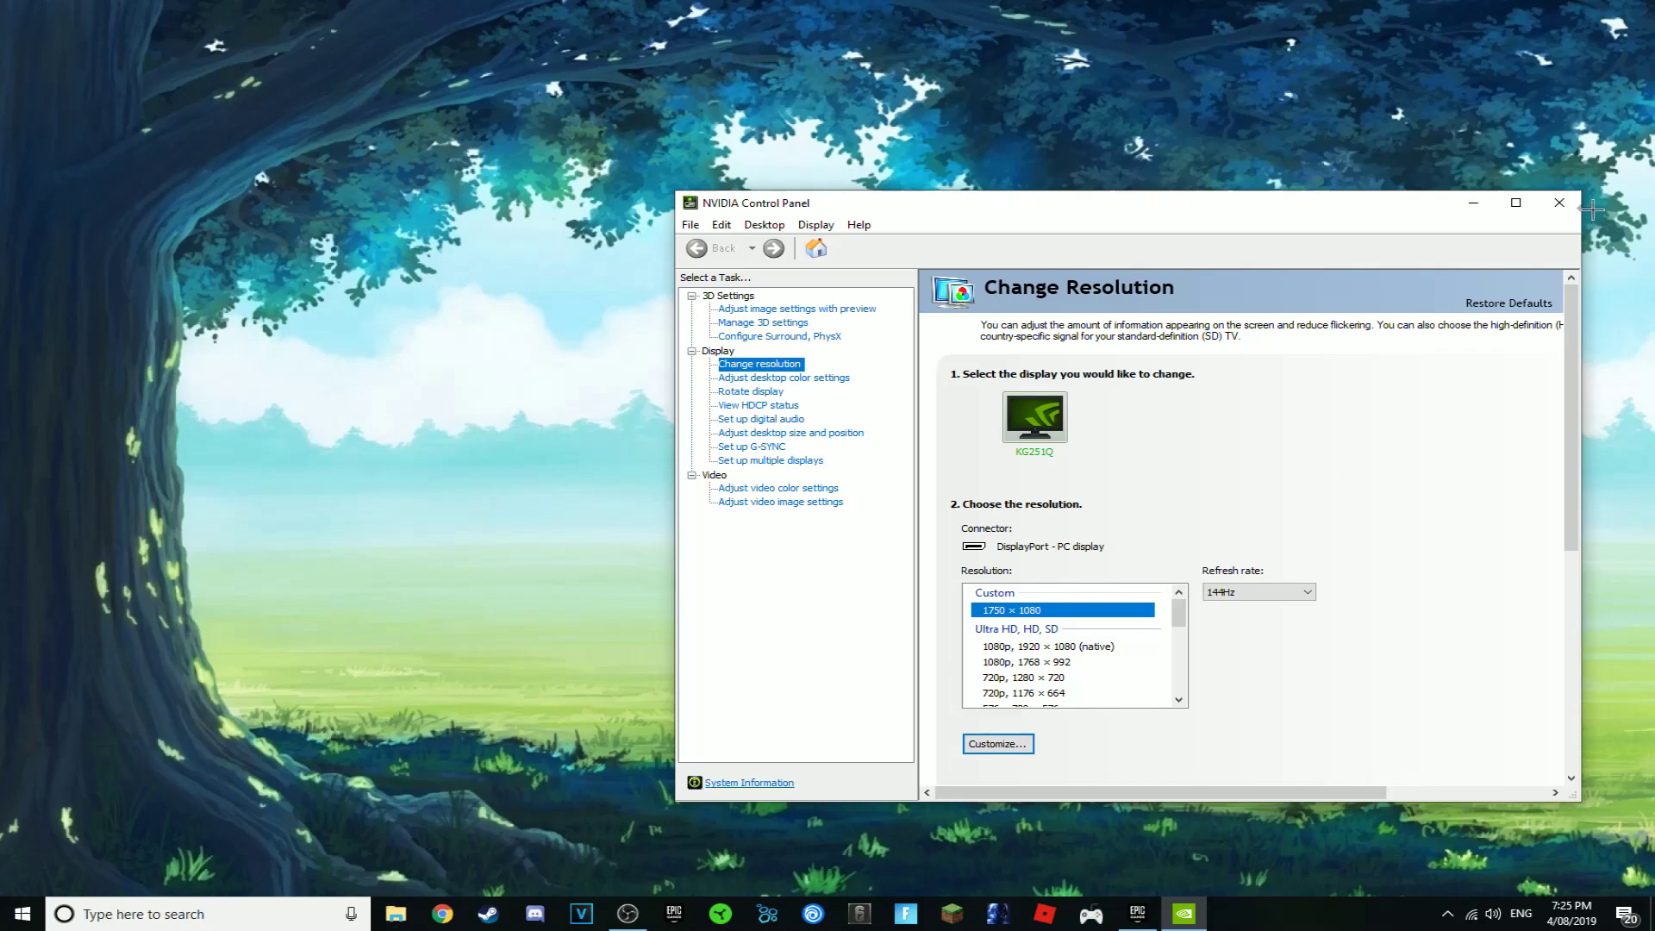
click(1558, 202)
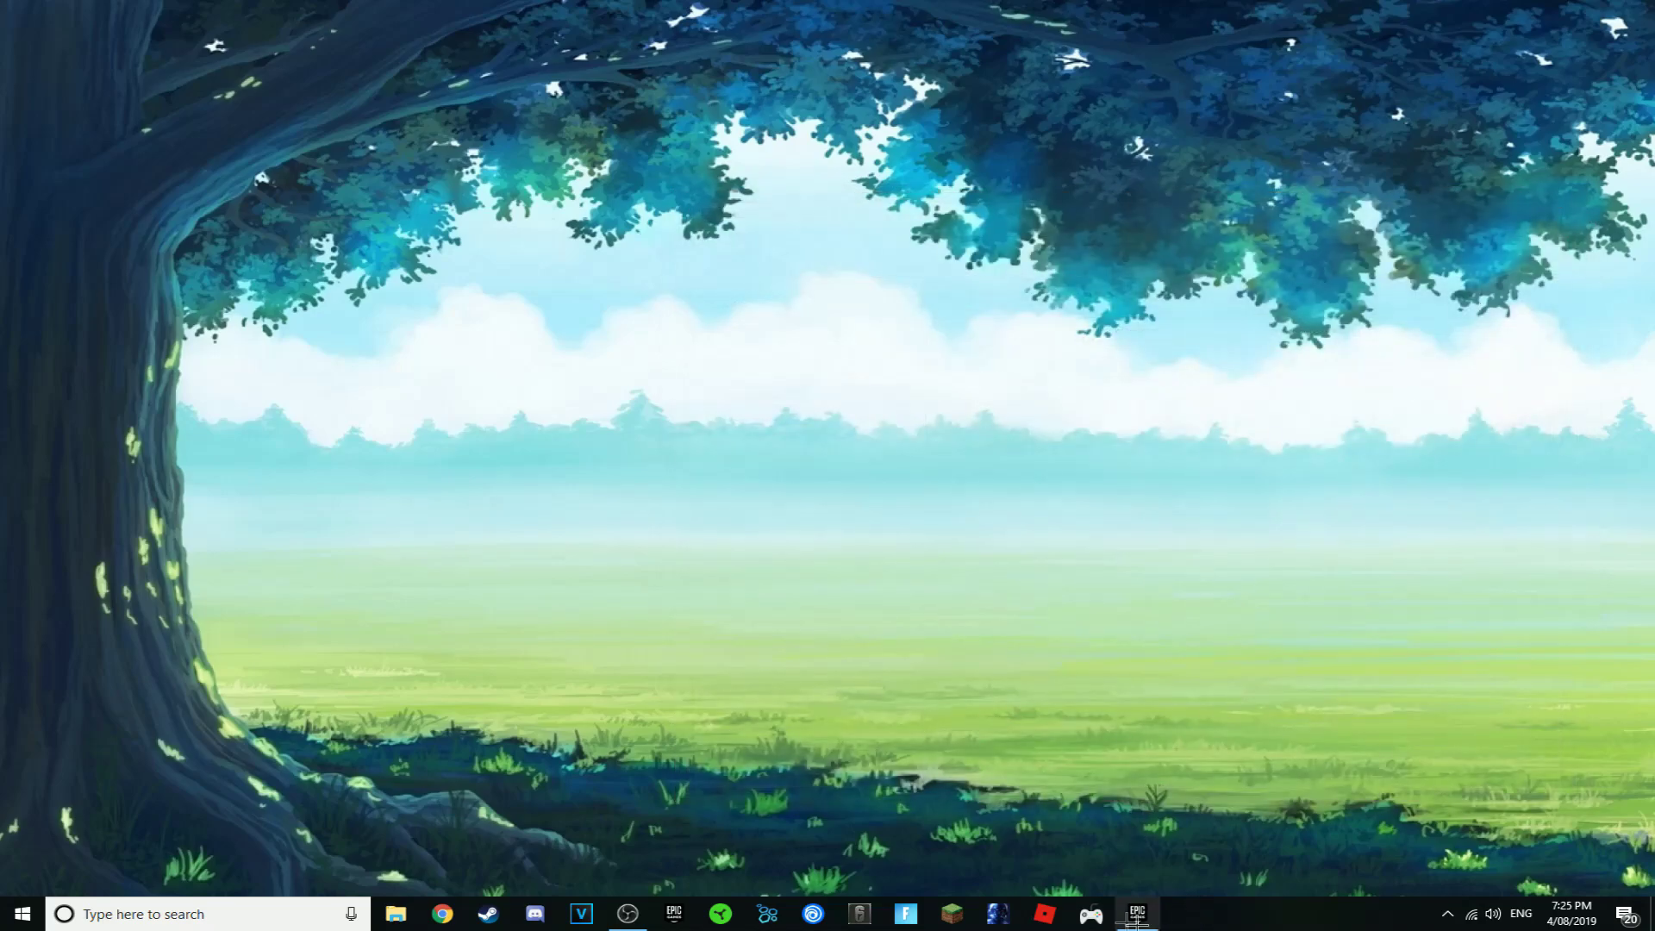
click(1136, 915)
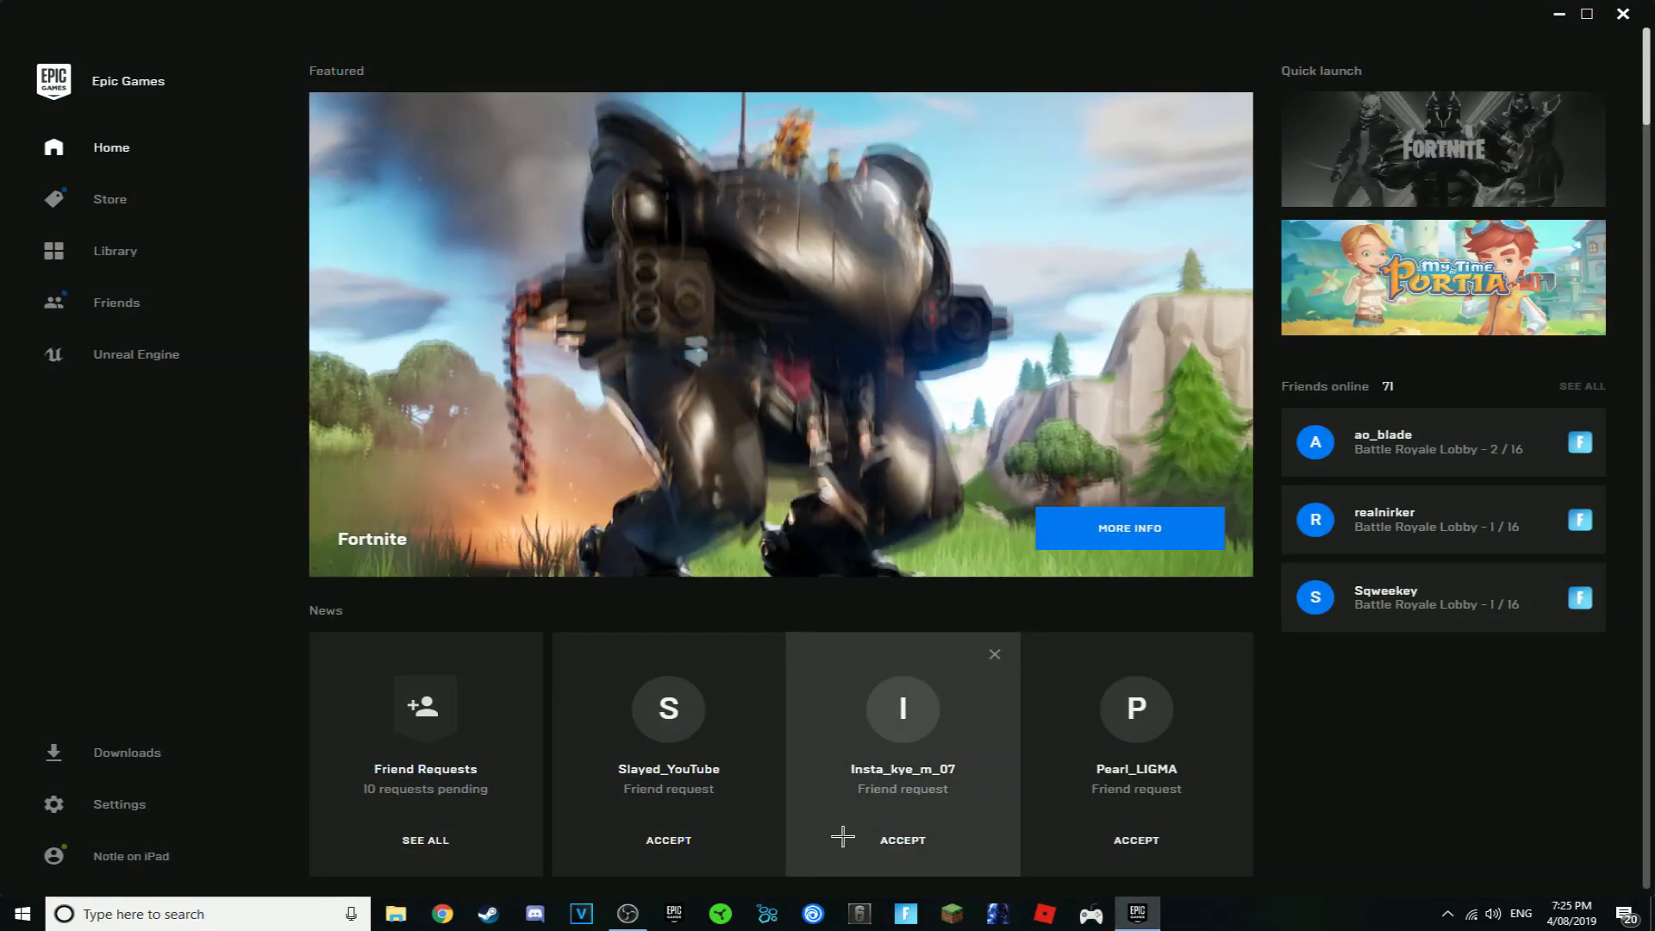
Show the desktop while Fortnite loads after launching.
key(super+d)
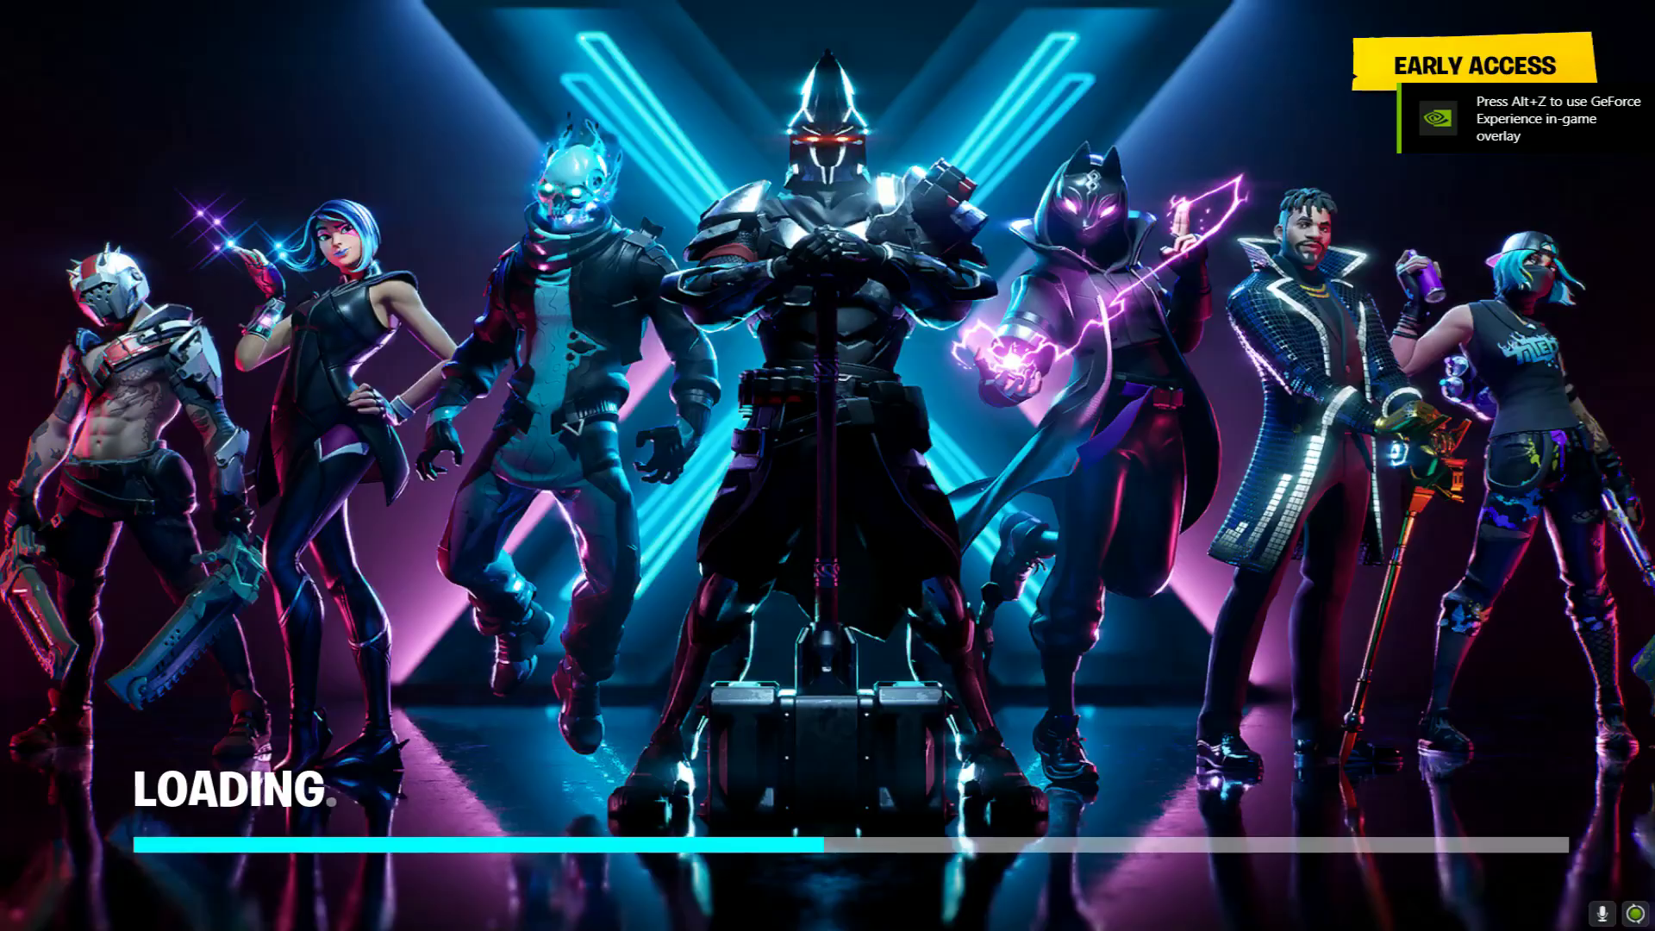
In OBS Video settings, set Base (Canvas) Resolution to 1750x1080 and save.
key(alt+Tab)
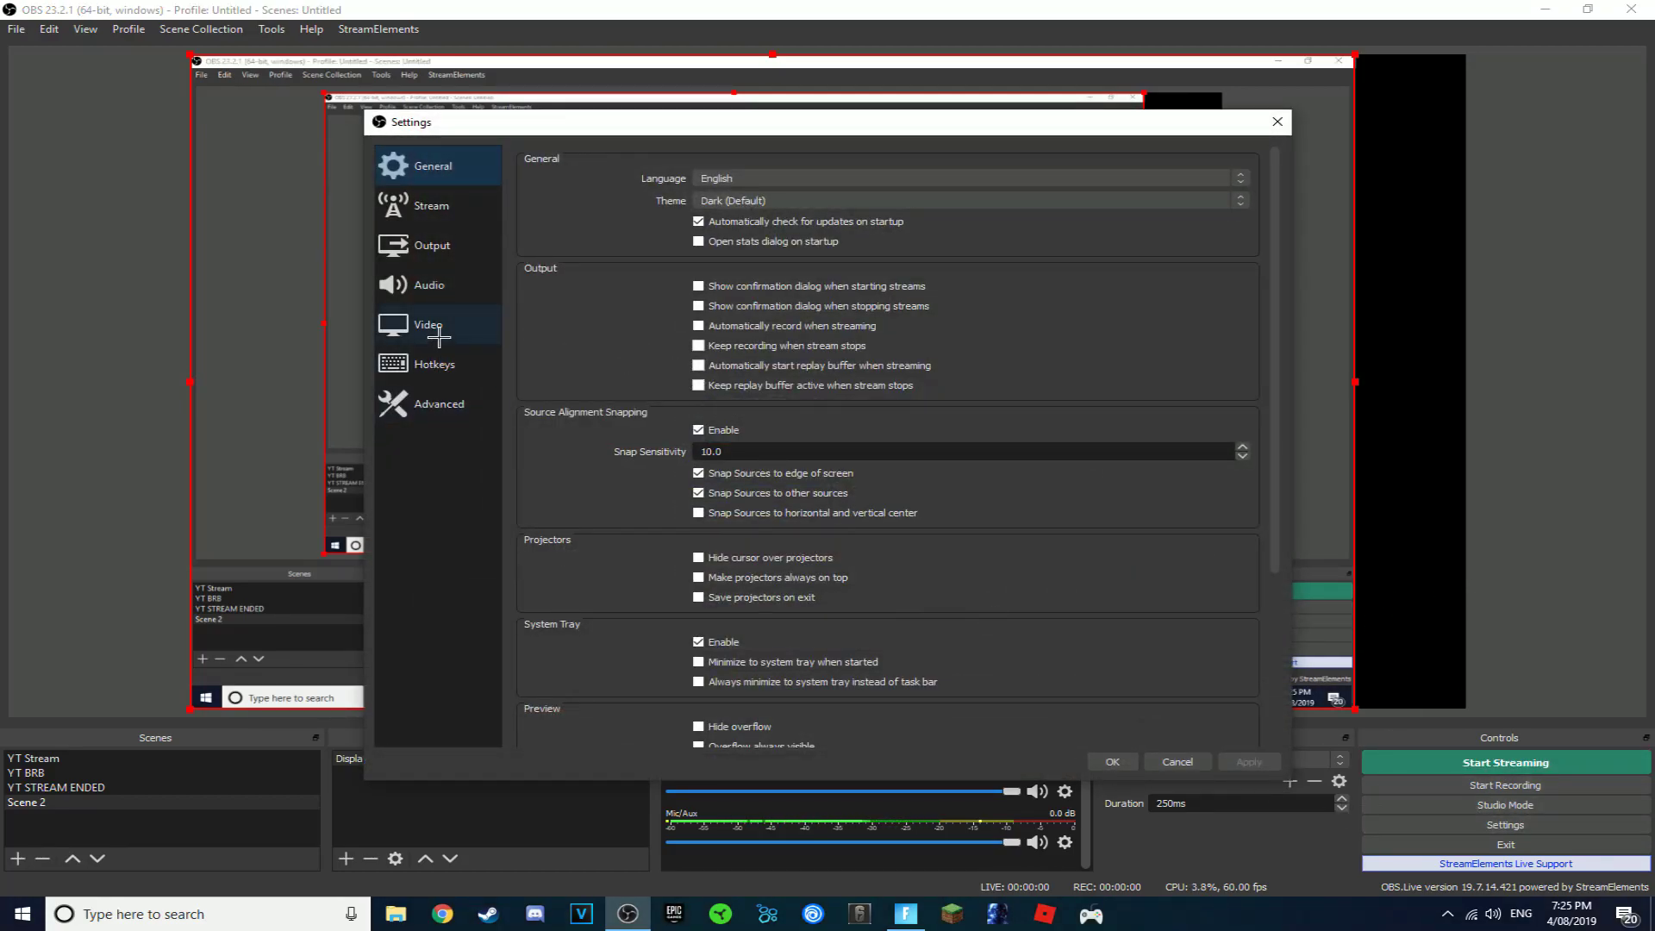
click(439, 334)
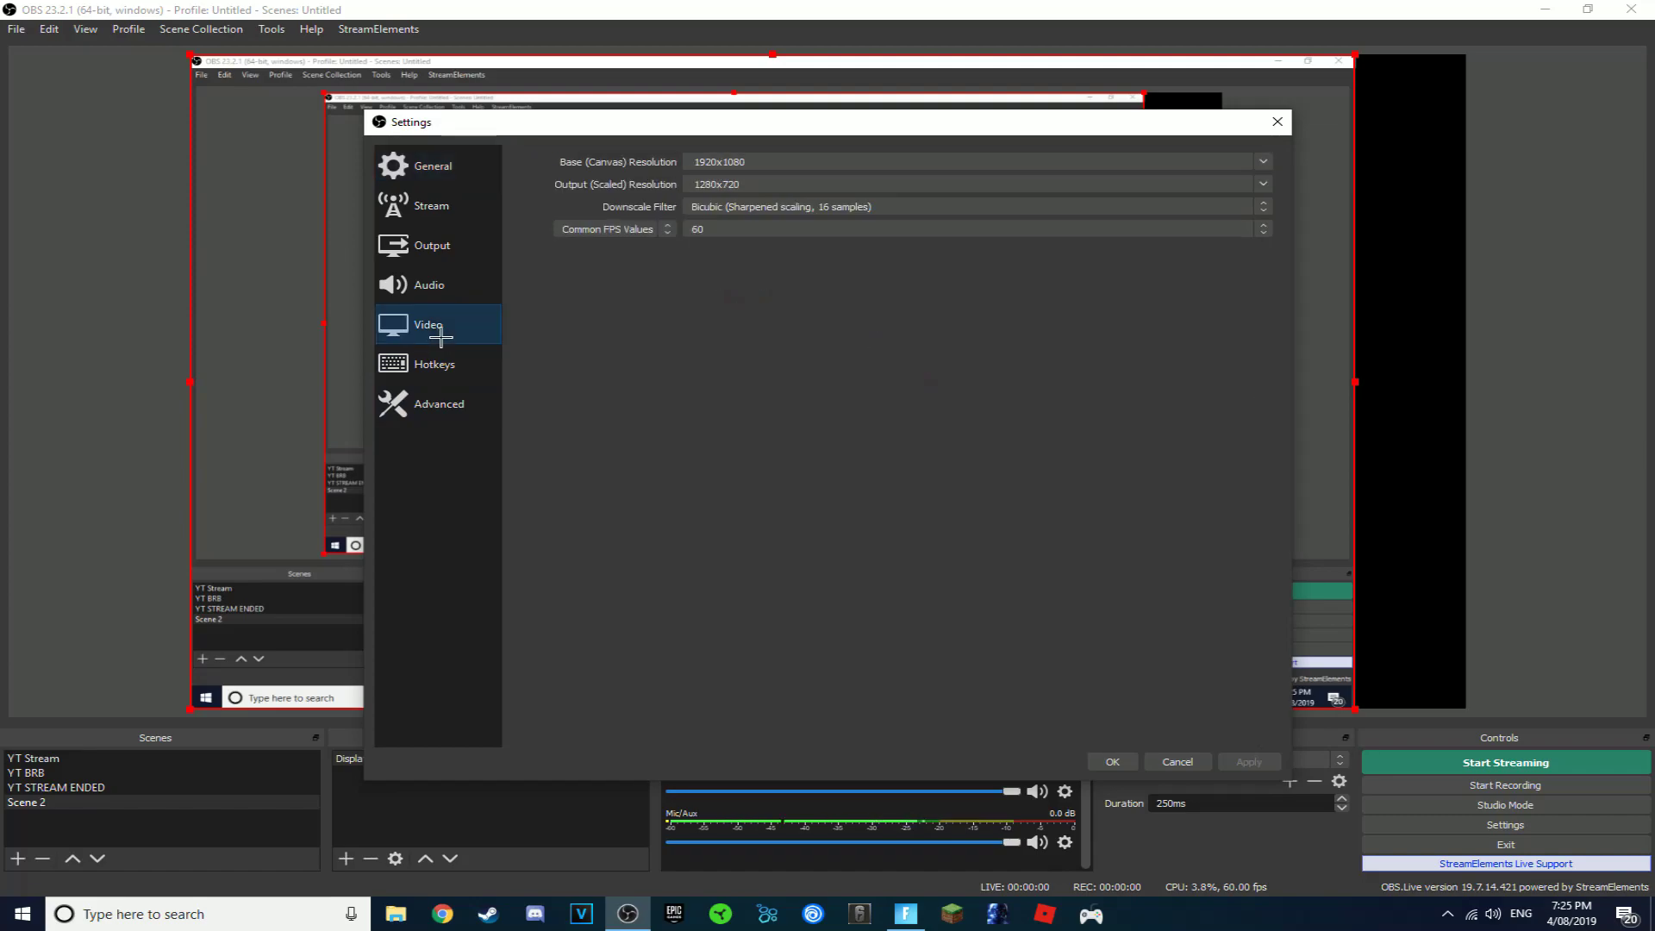
click(1264, 162)
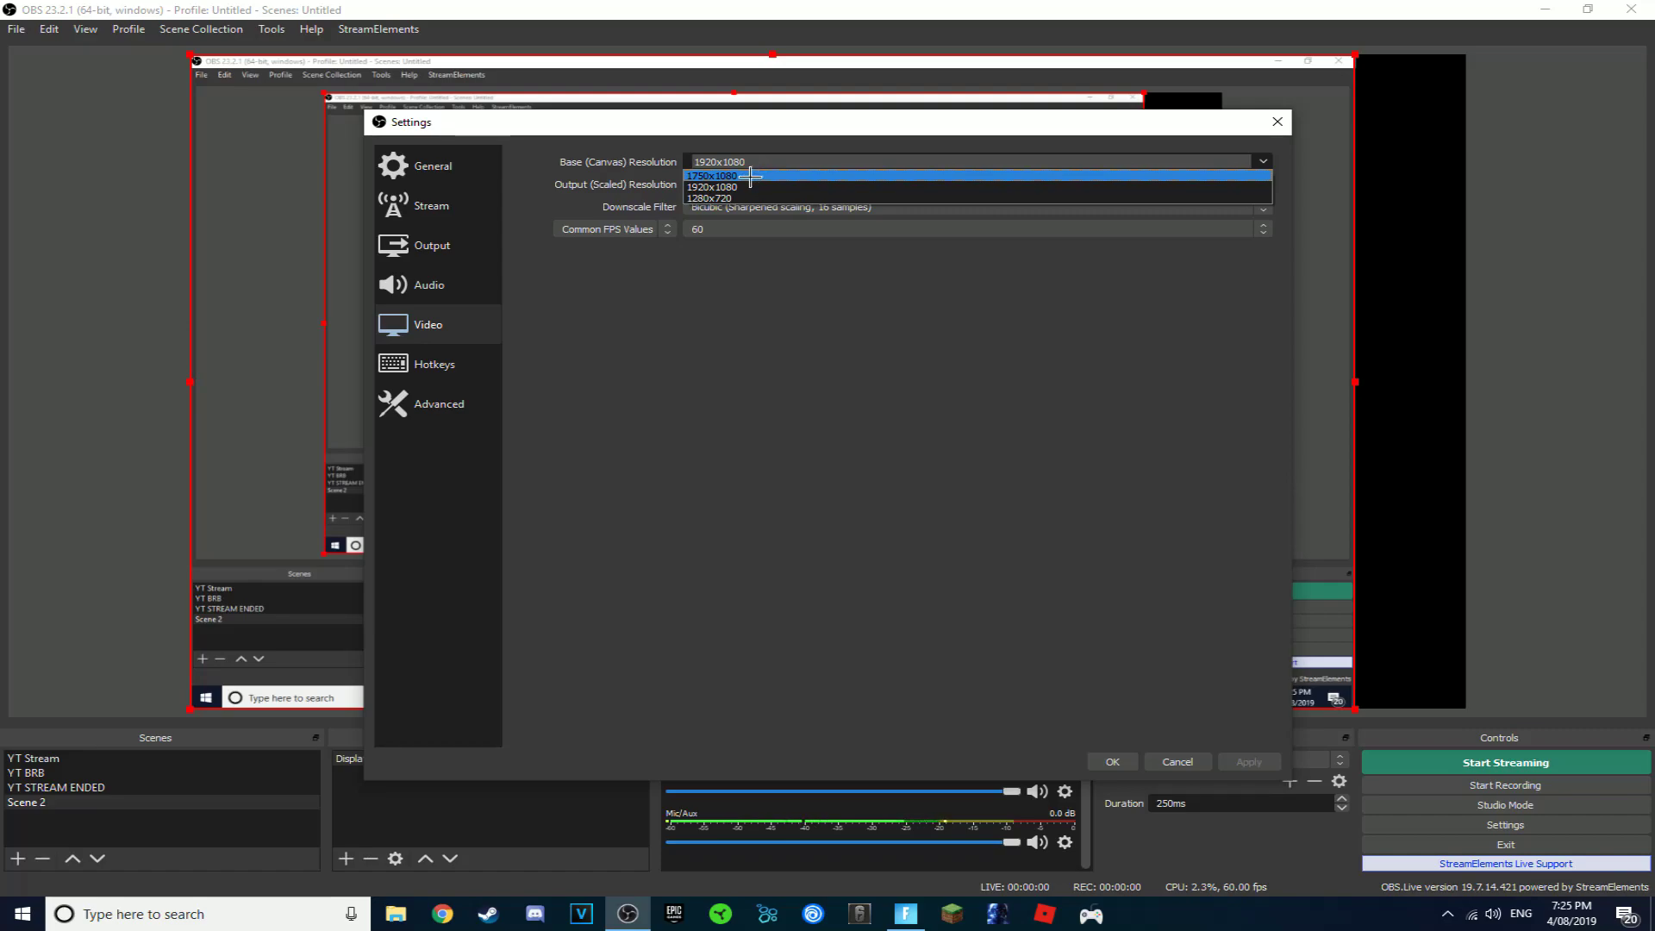
click(750, 176)
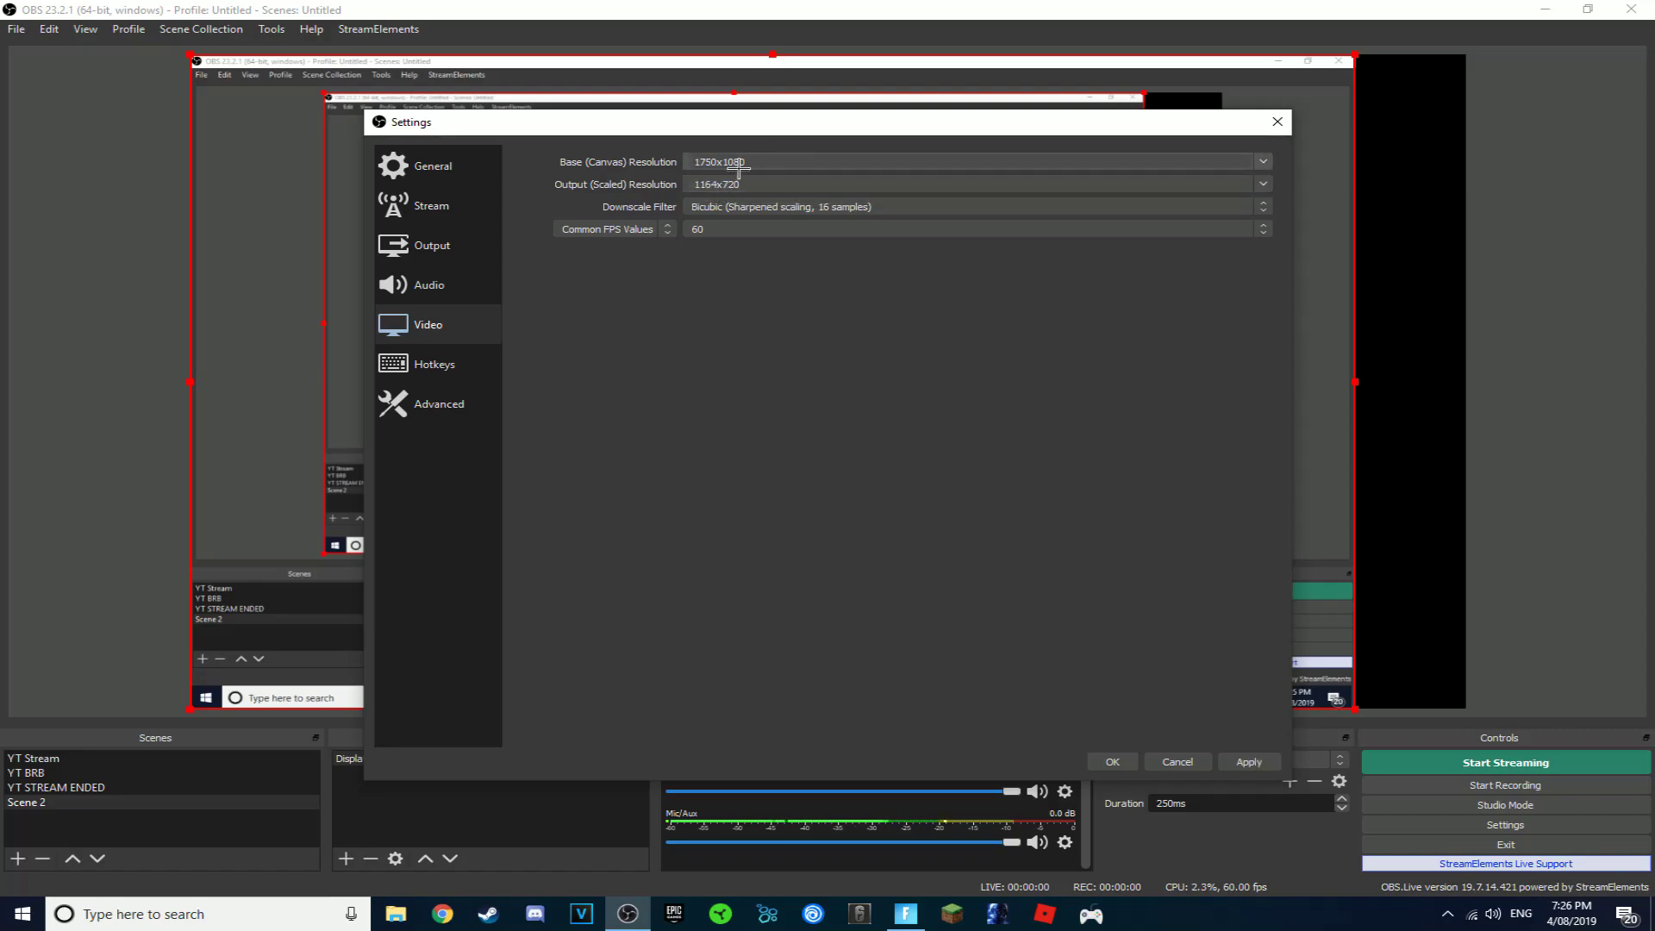
click(1277, 121)
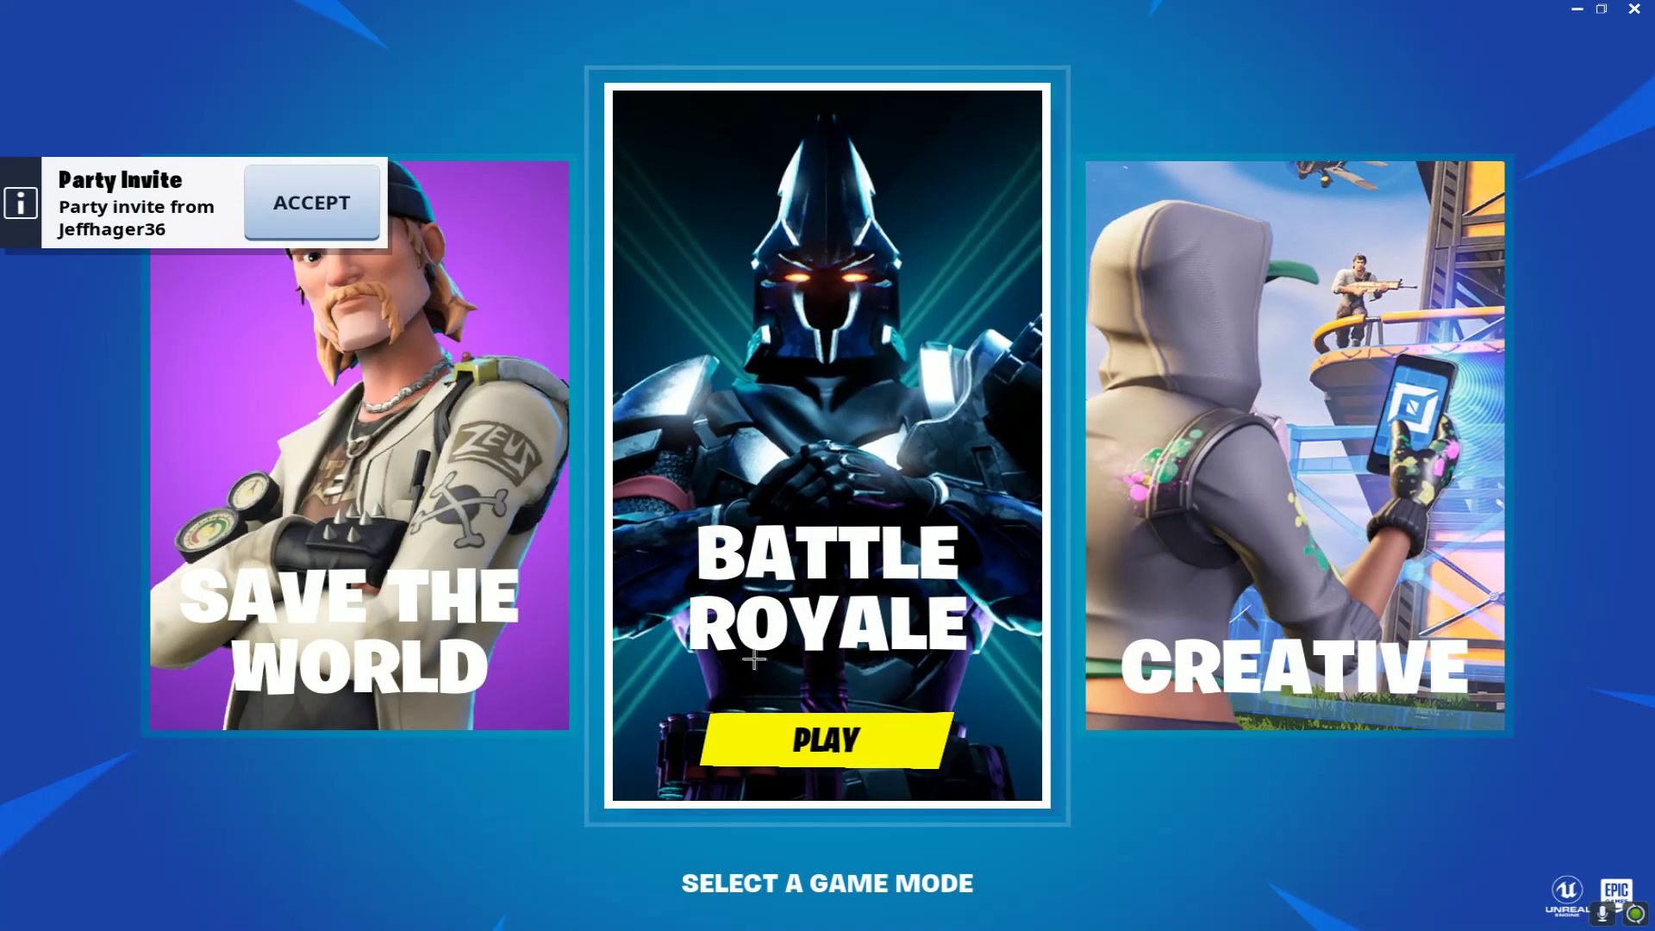
Enter Battle Royale, skip the News screen, and start playing with the pickaxe.
click(980, 591)
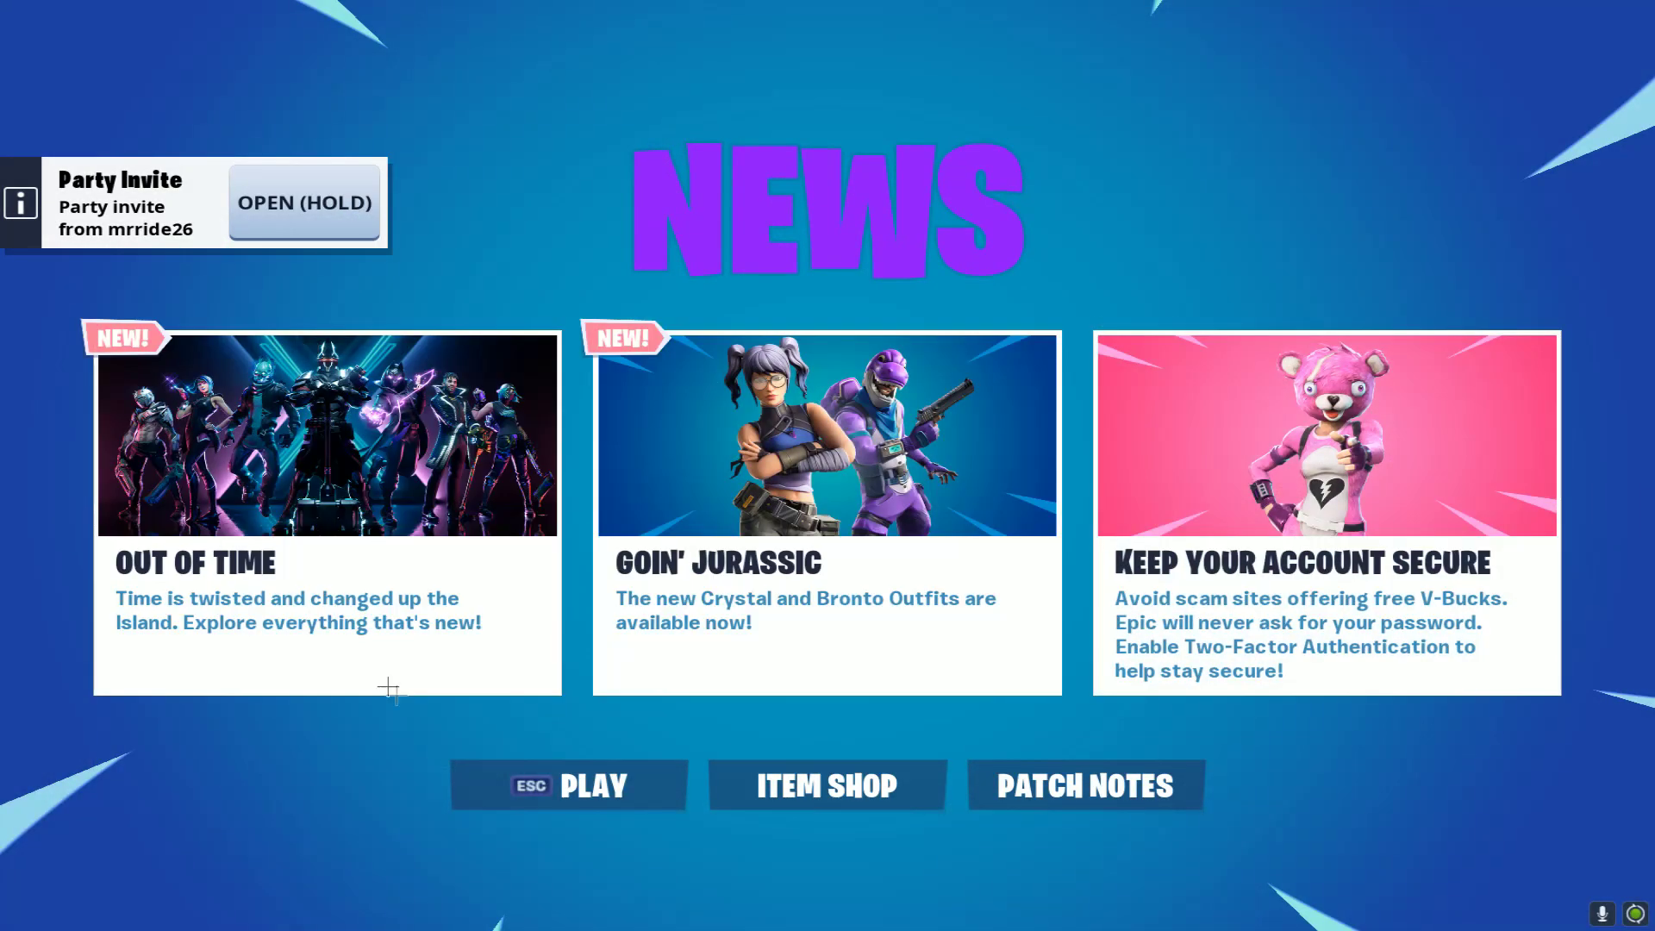
click(530, 765)
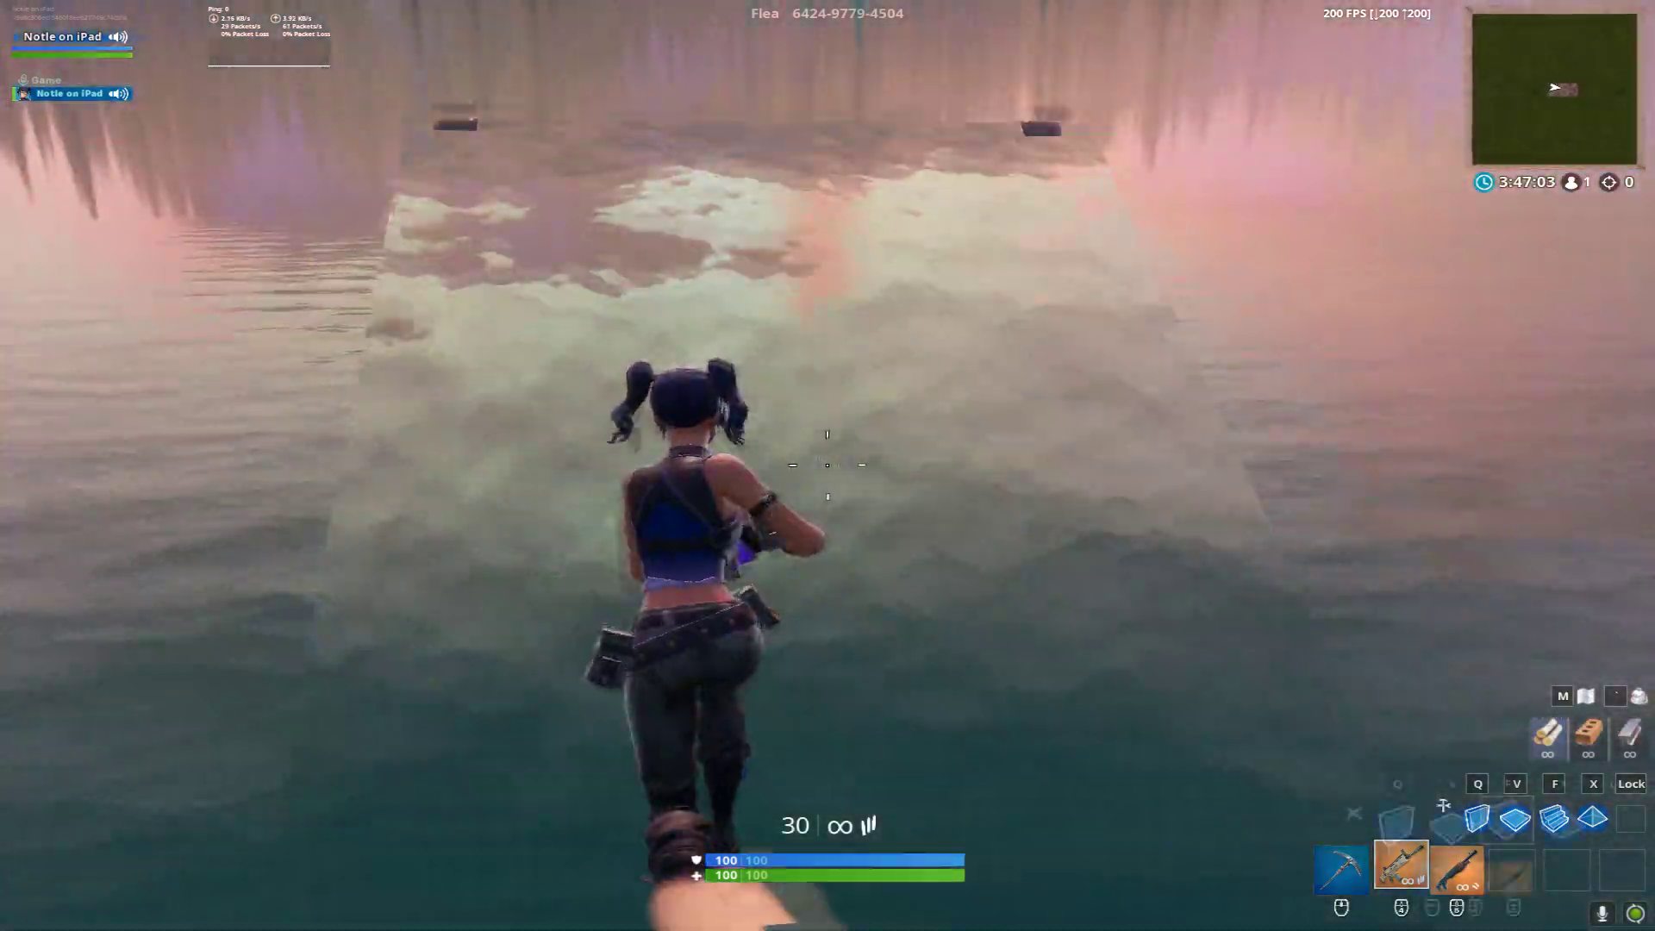
middle_click(826, 465)
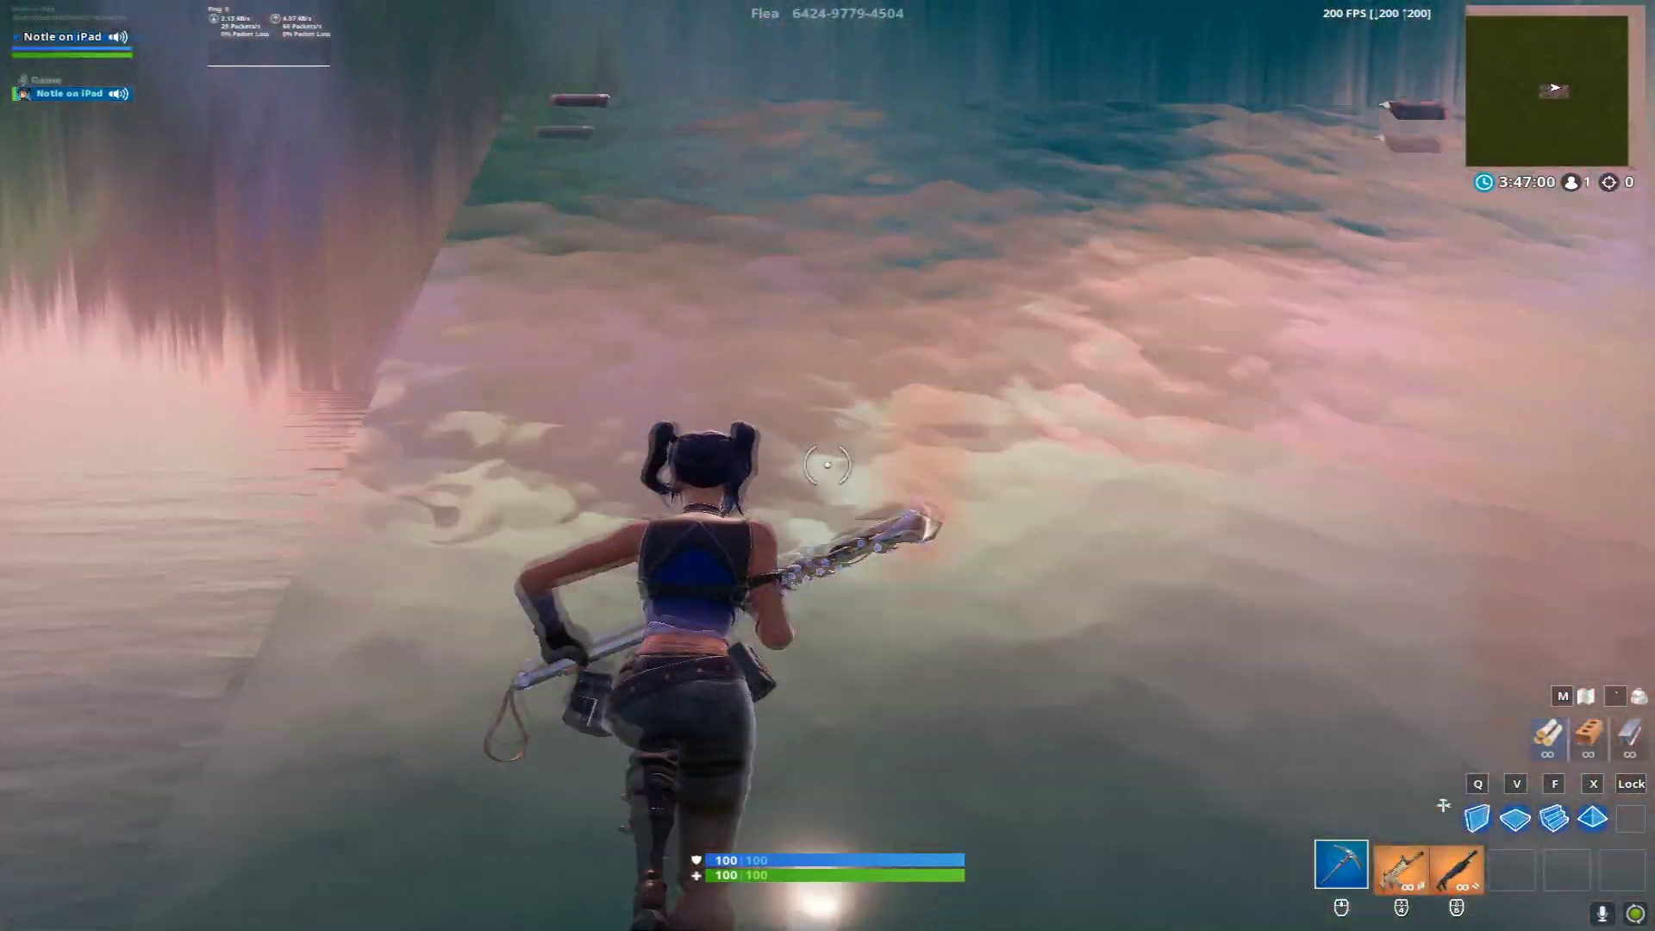
Build a ramp over the water and climb, alternating walls, stairs and floors with the weapon.
key(f)
click(827, 464)
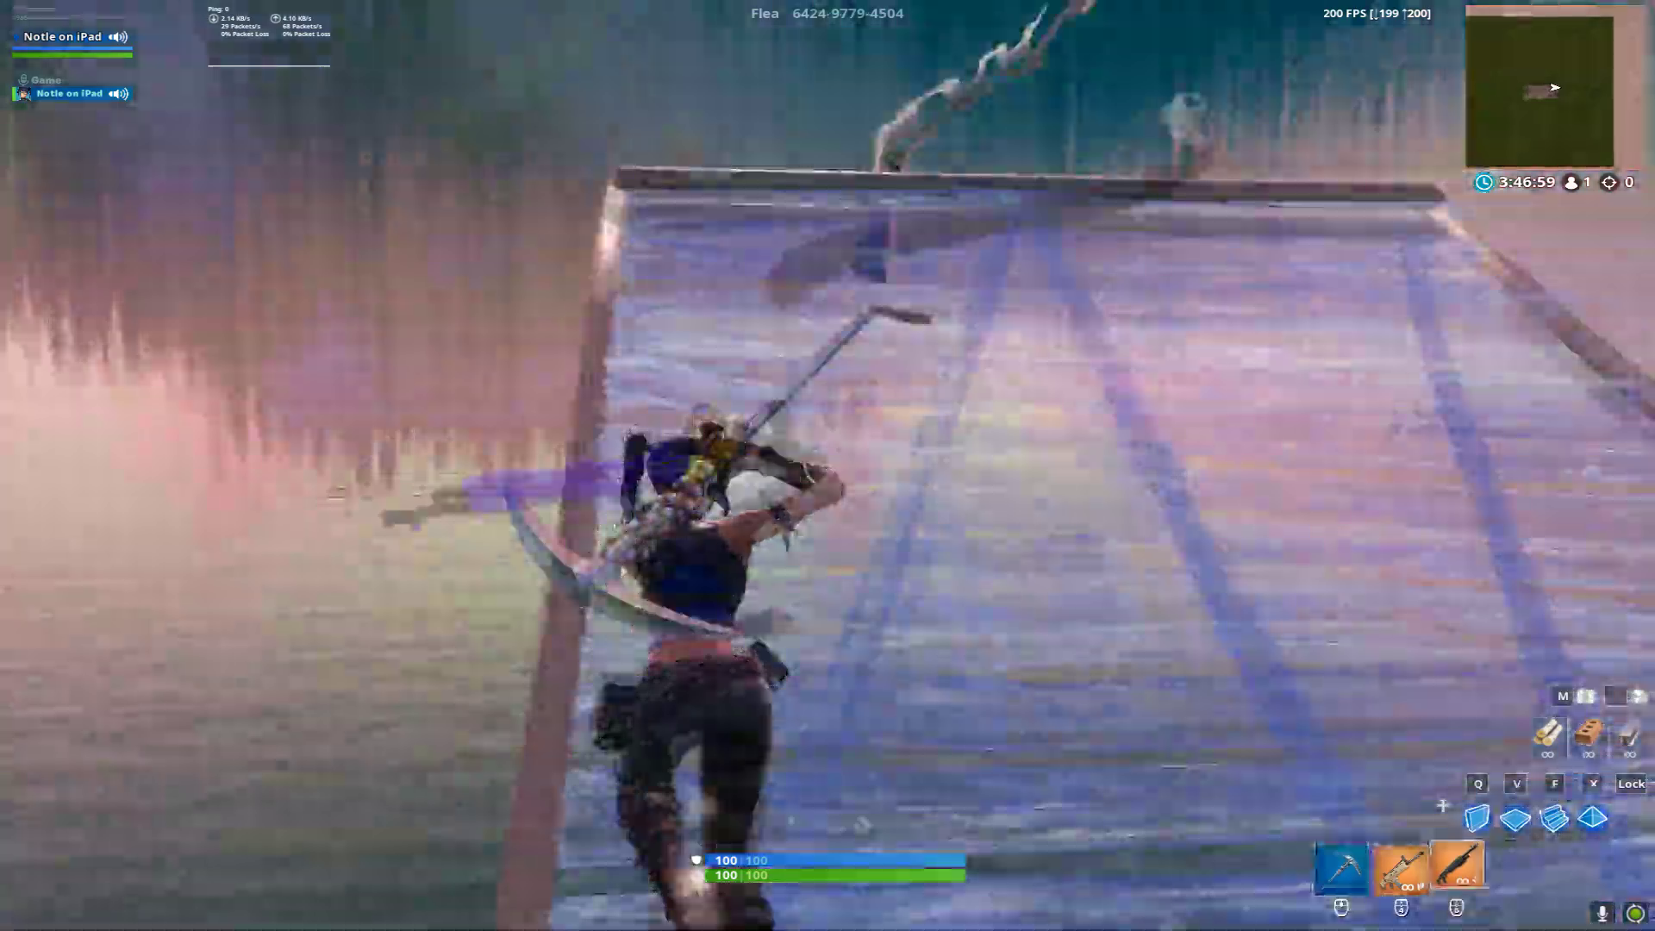
key(1)
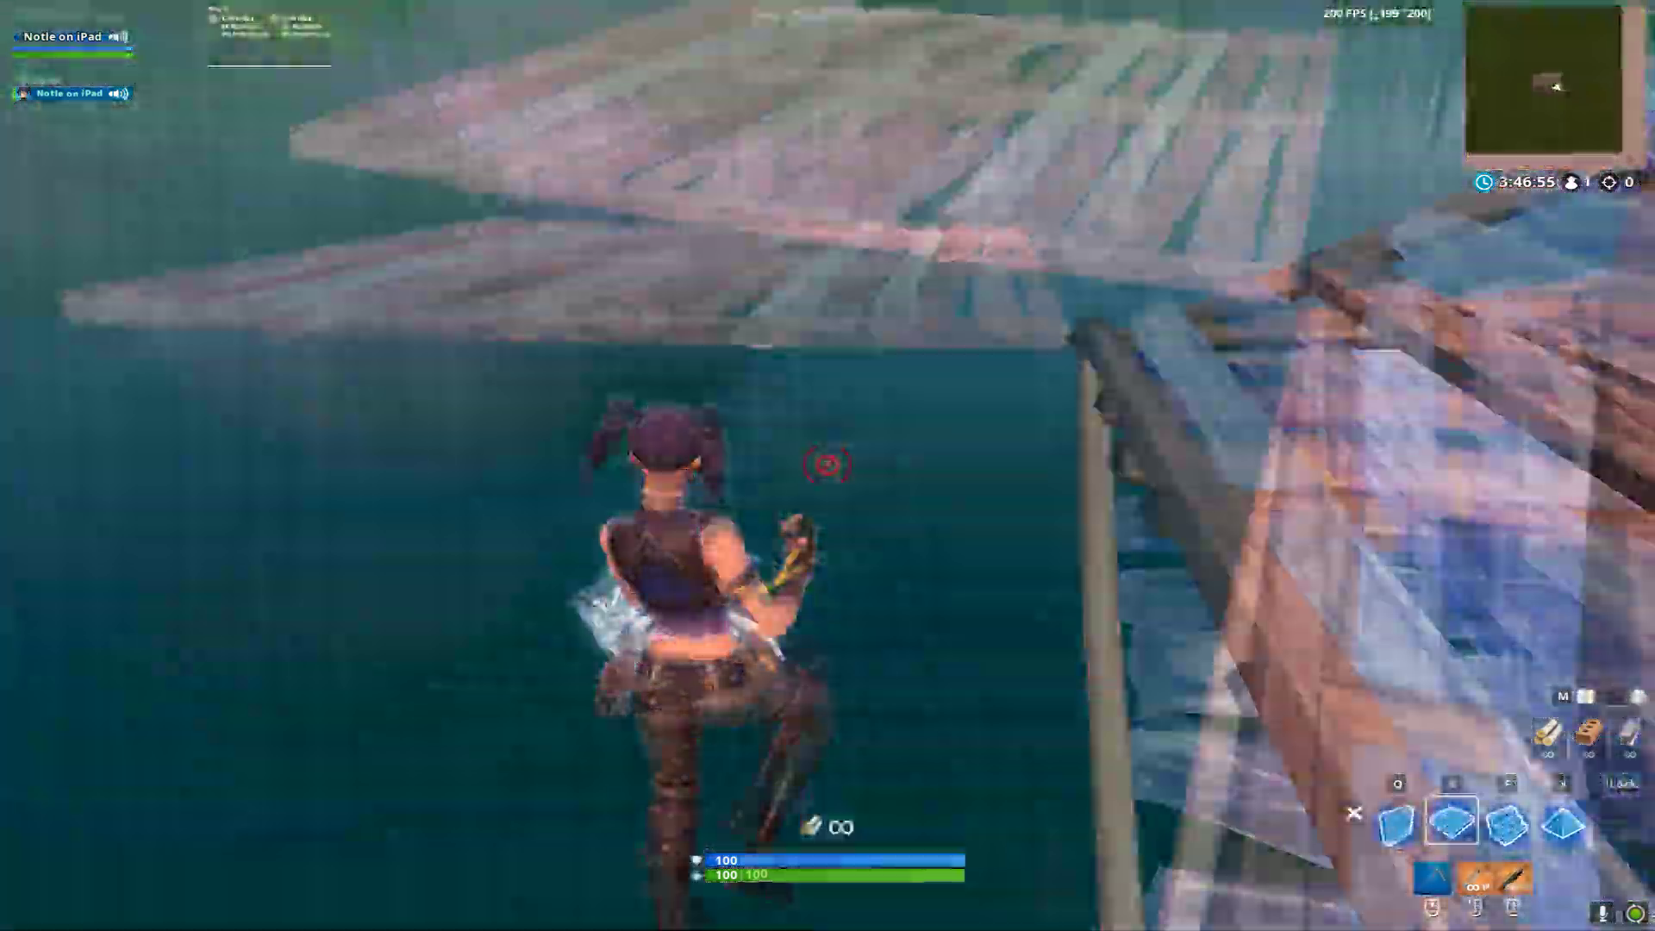
click(827, 465)
click(827, 465)
key(g)
key(g)
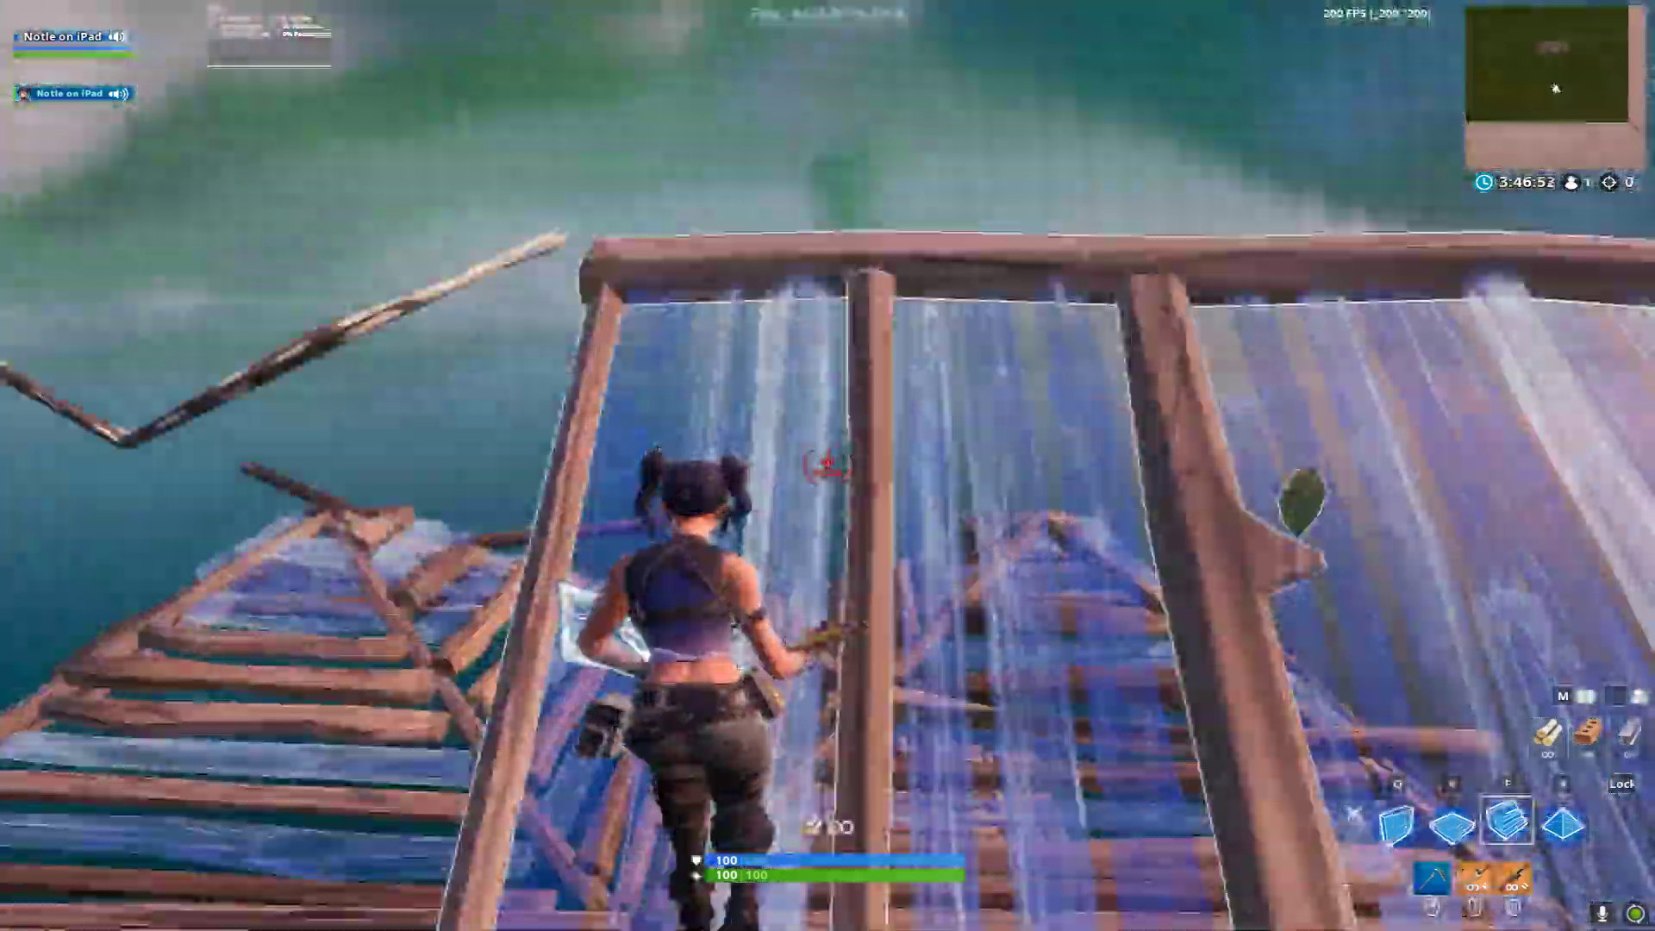
key(q)
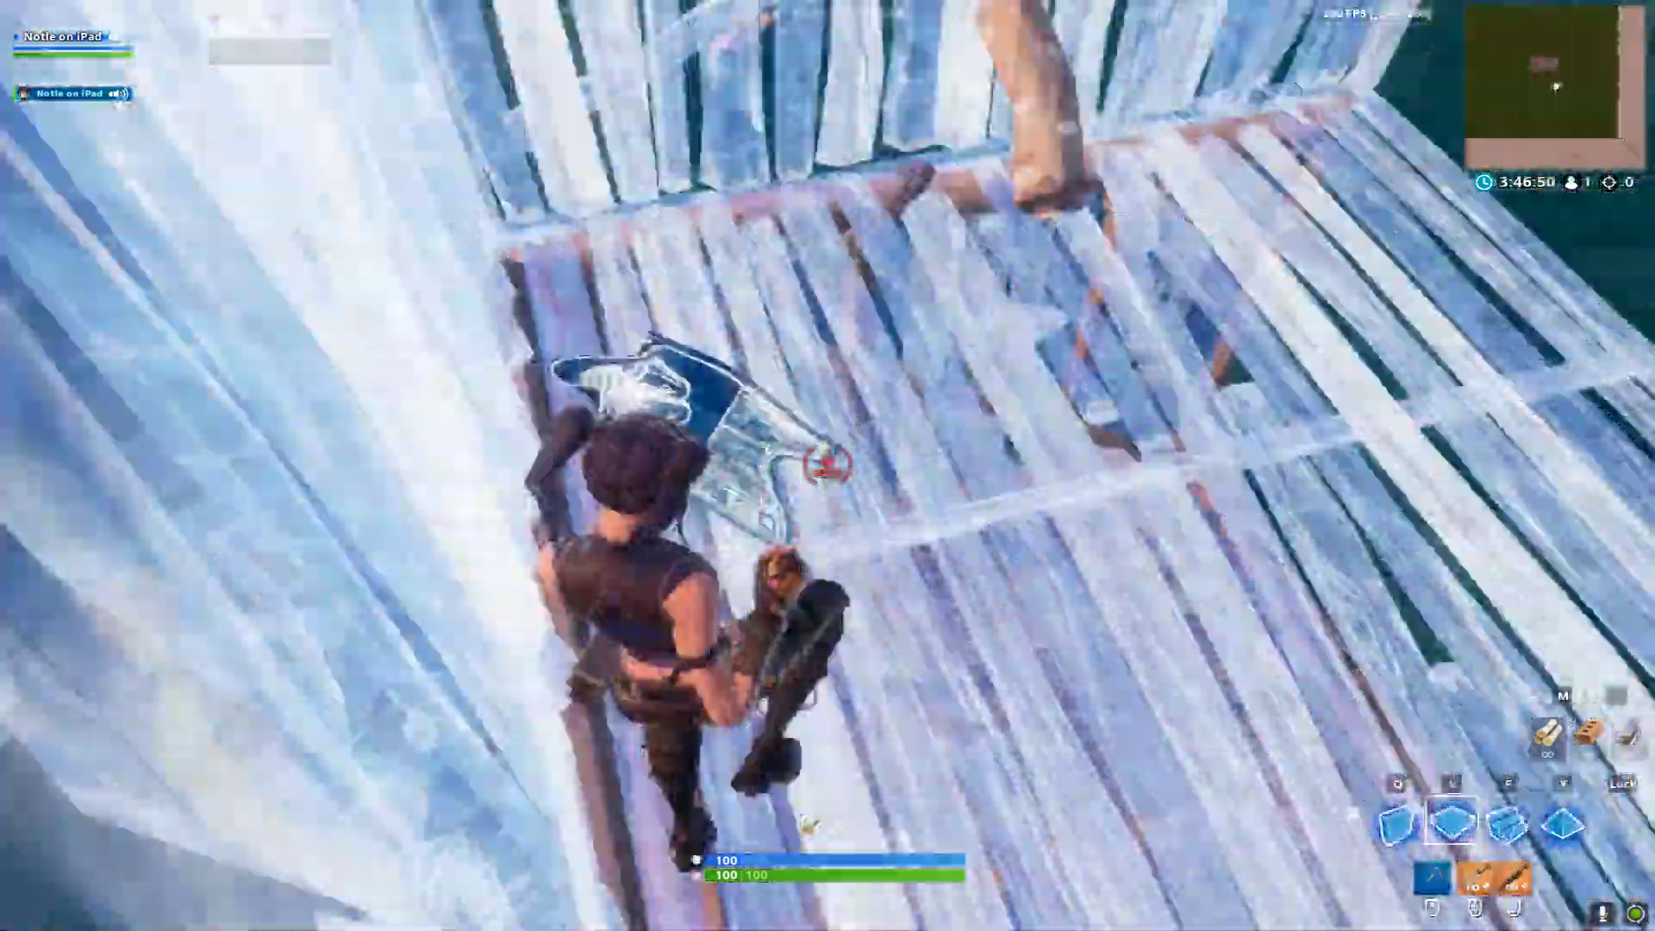
key(f)
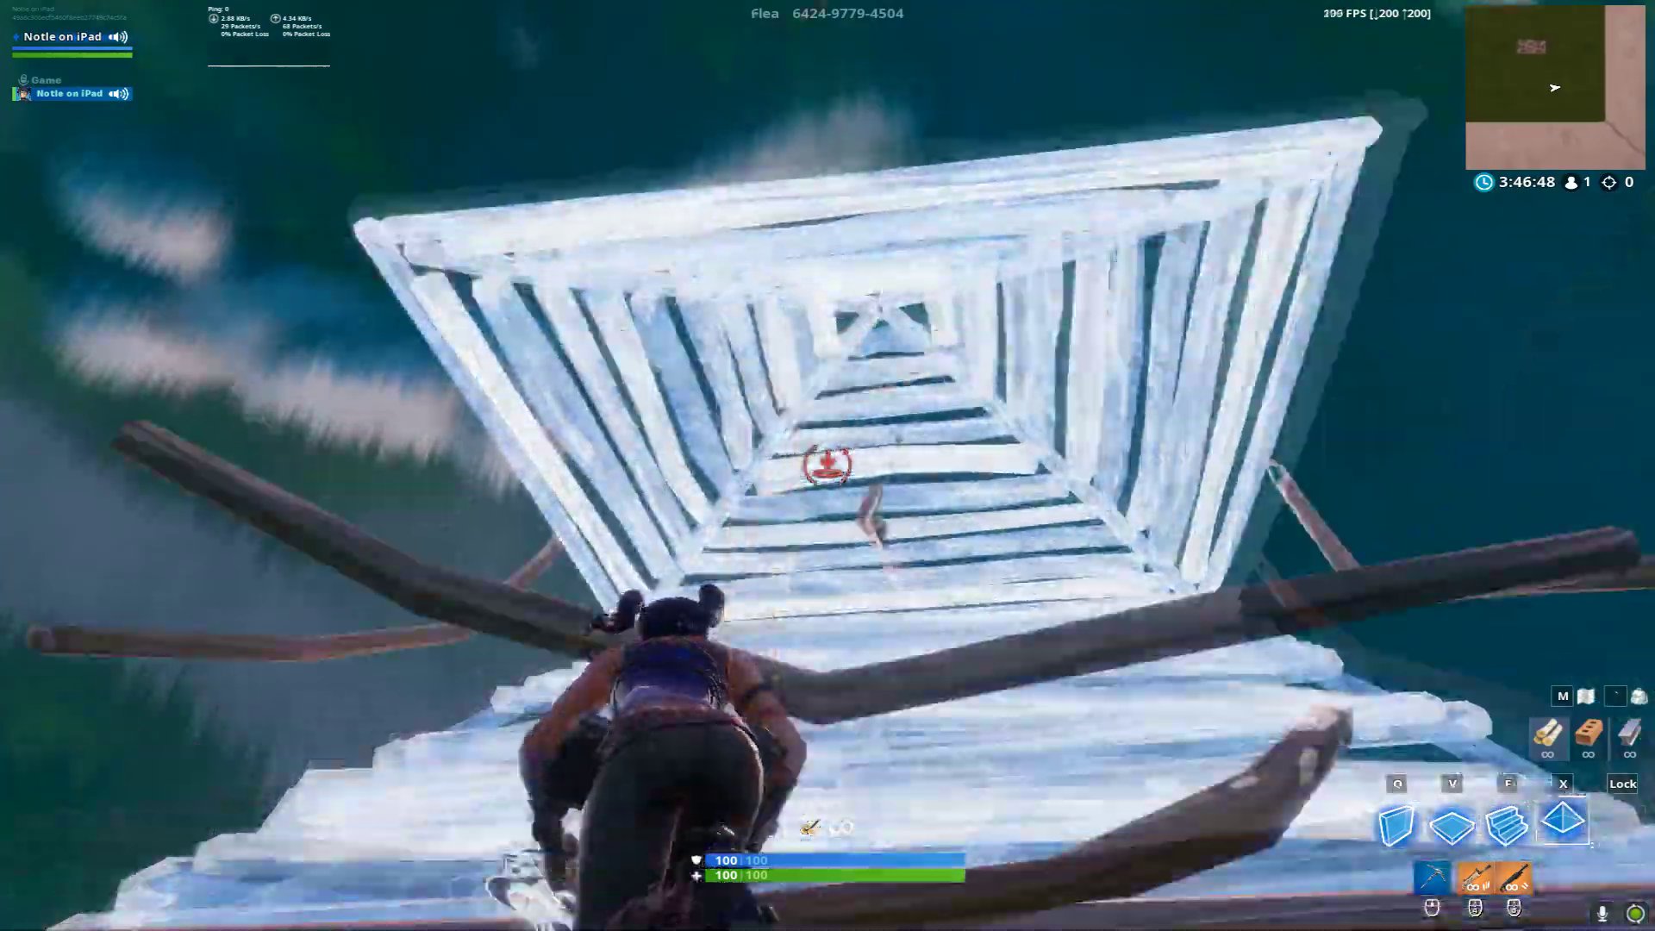
key(q)
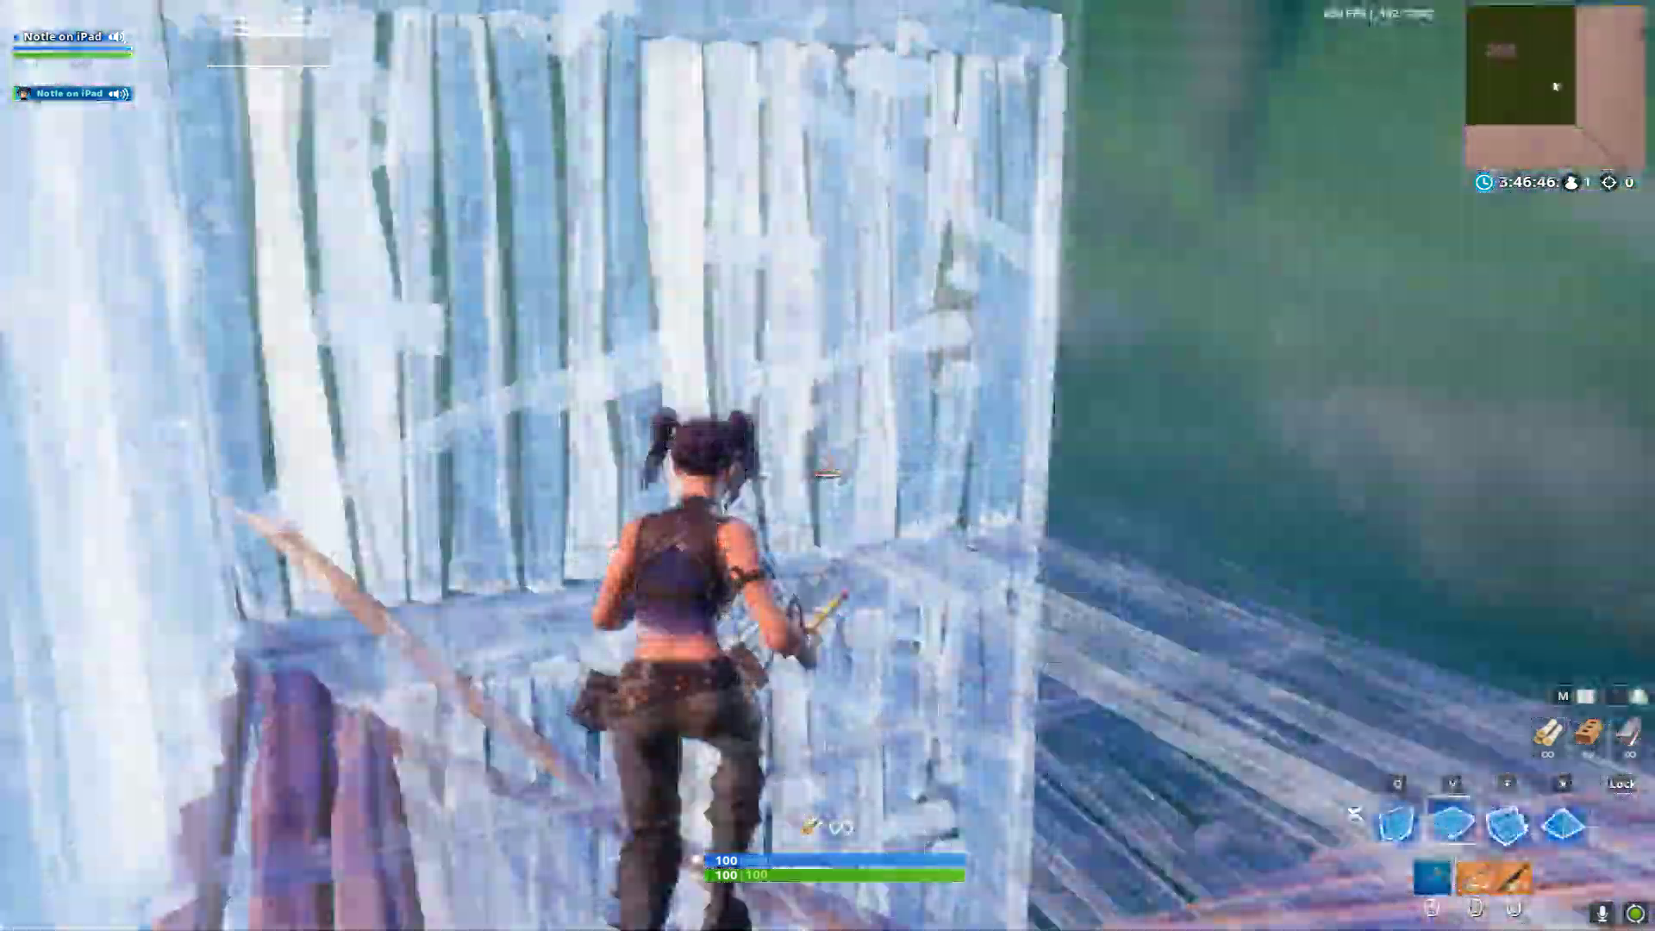
key(1)
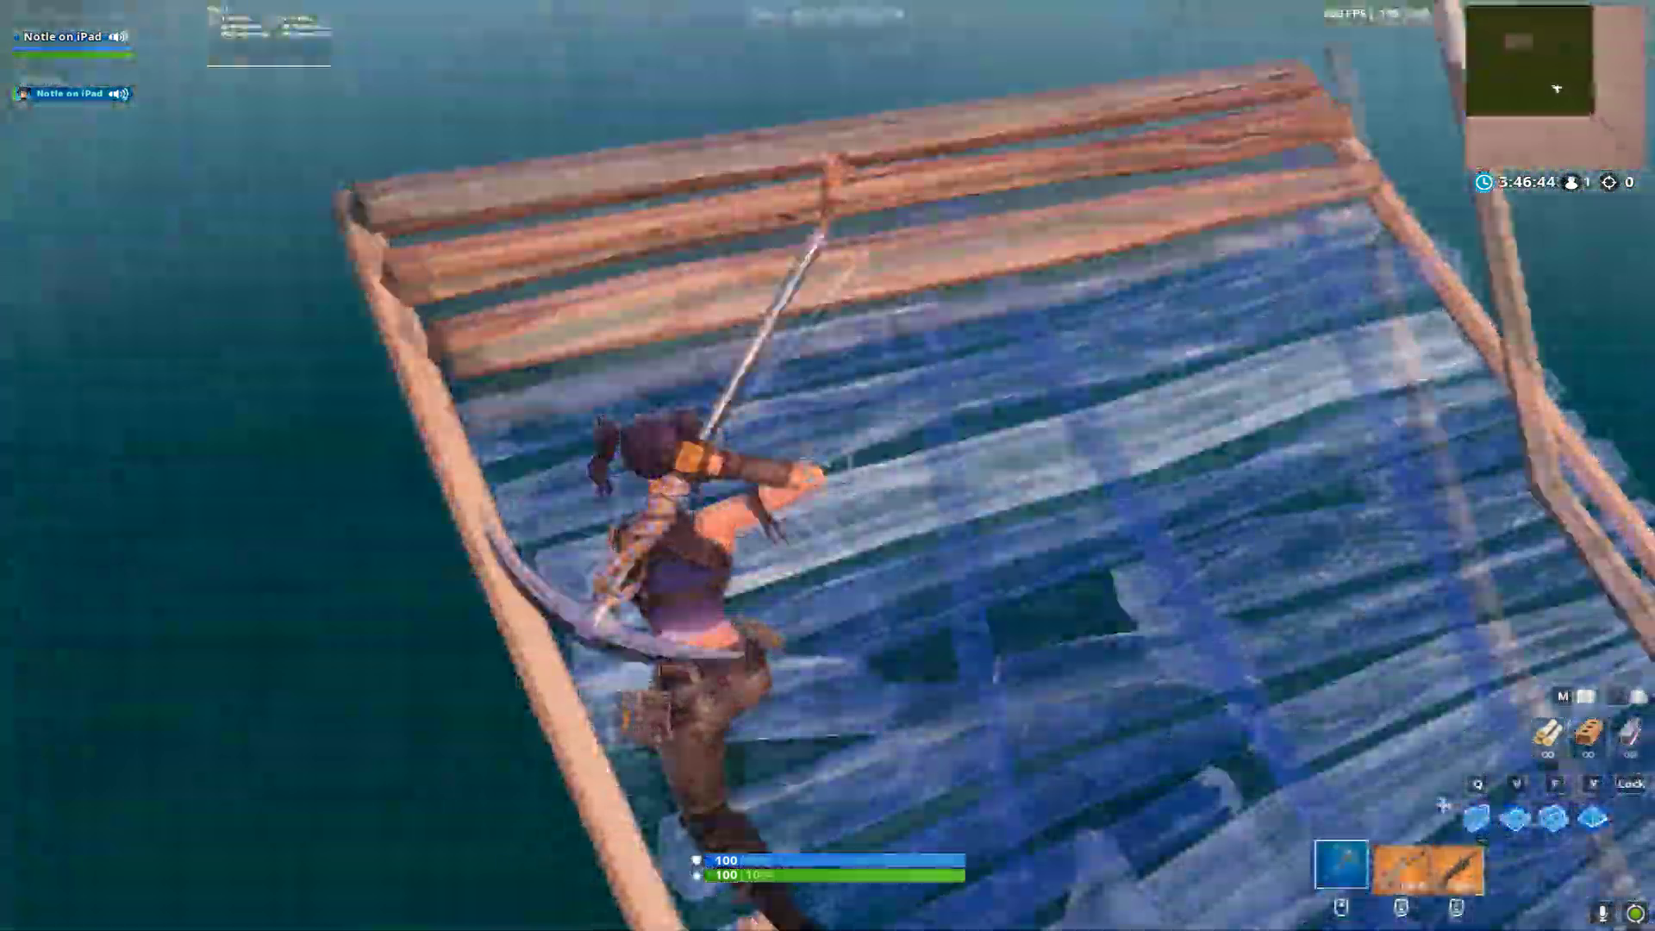
key(v)
key(1)
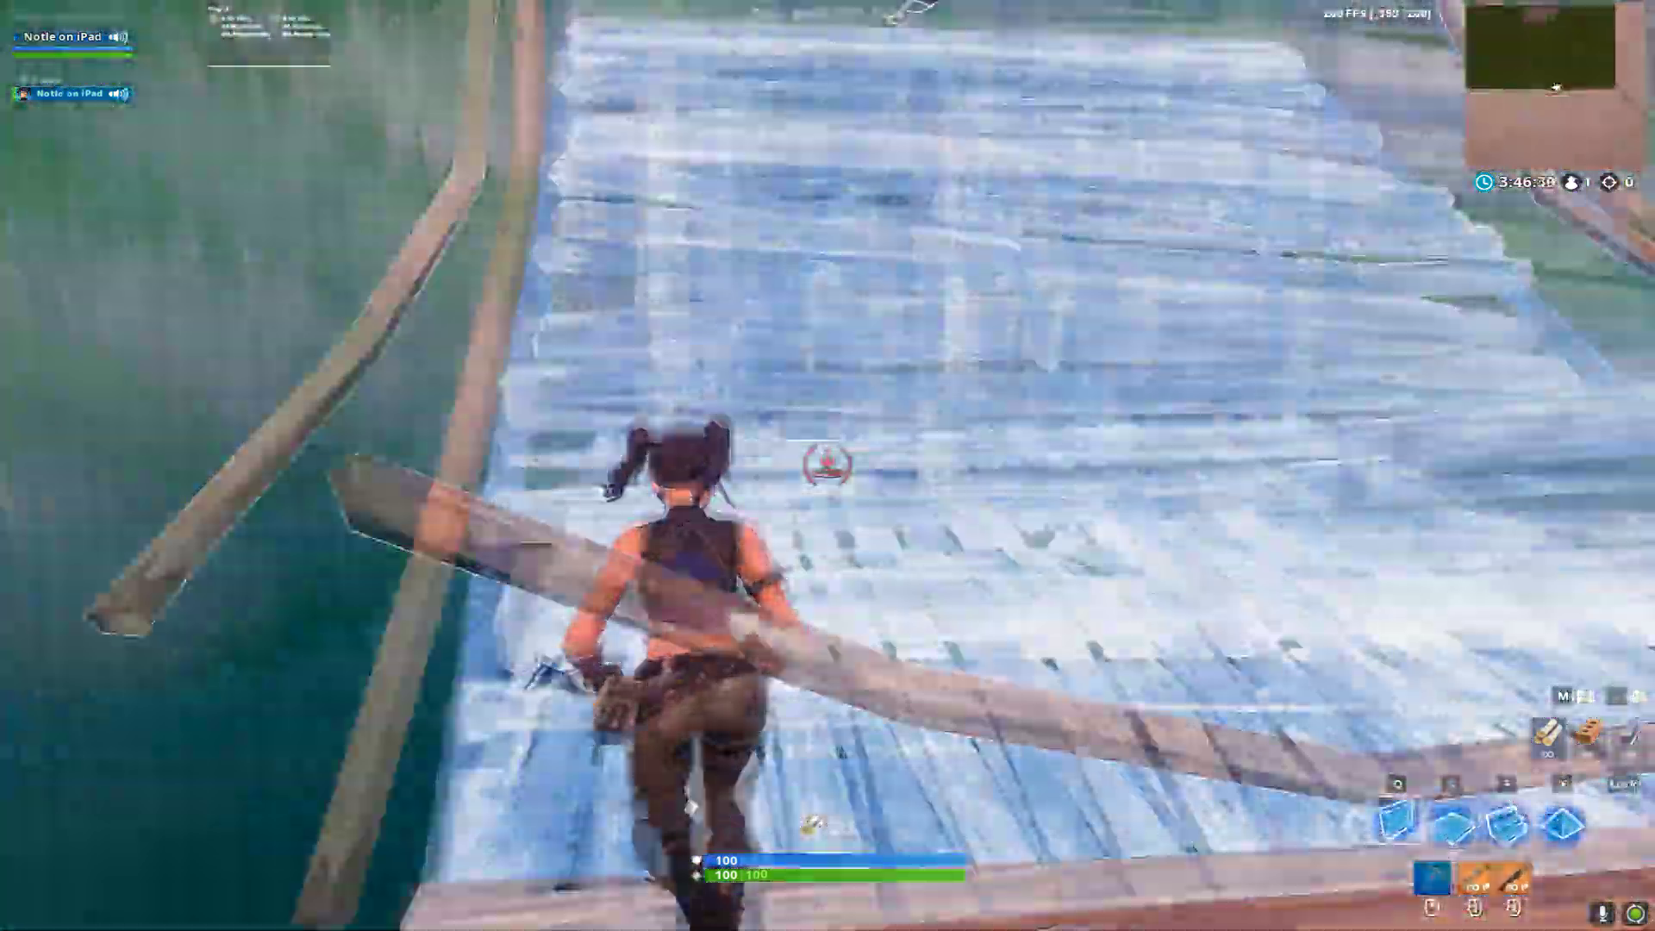
Keep placing walls, floors and stairs around the player, swapping back to weapons between builds.
key(q)
key(1)
key(q)
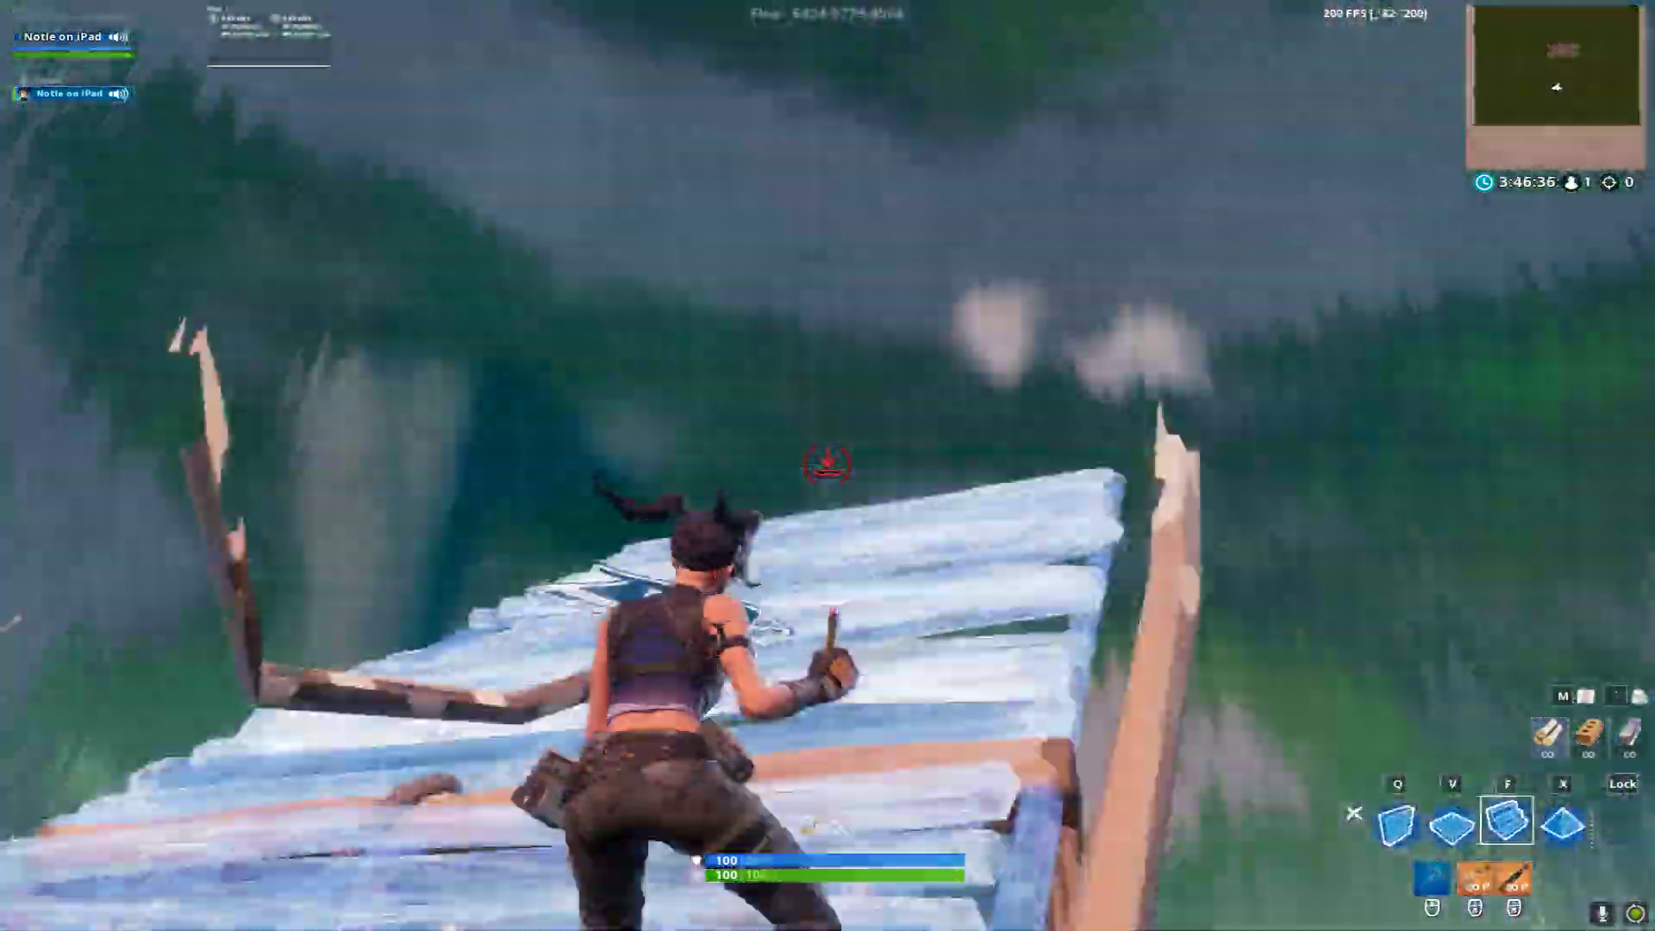
key(1)
key(q)
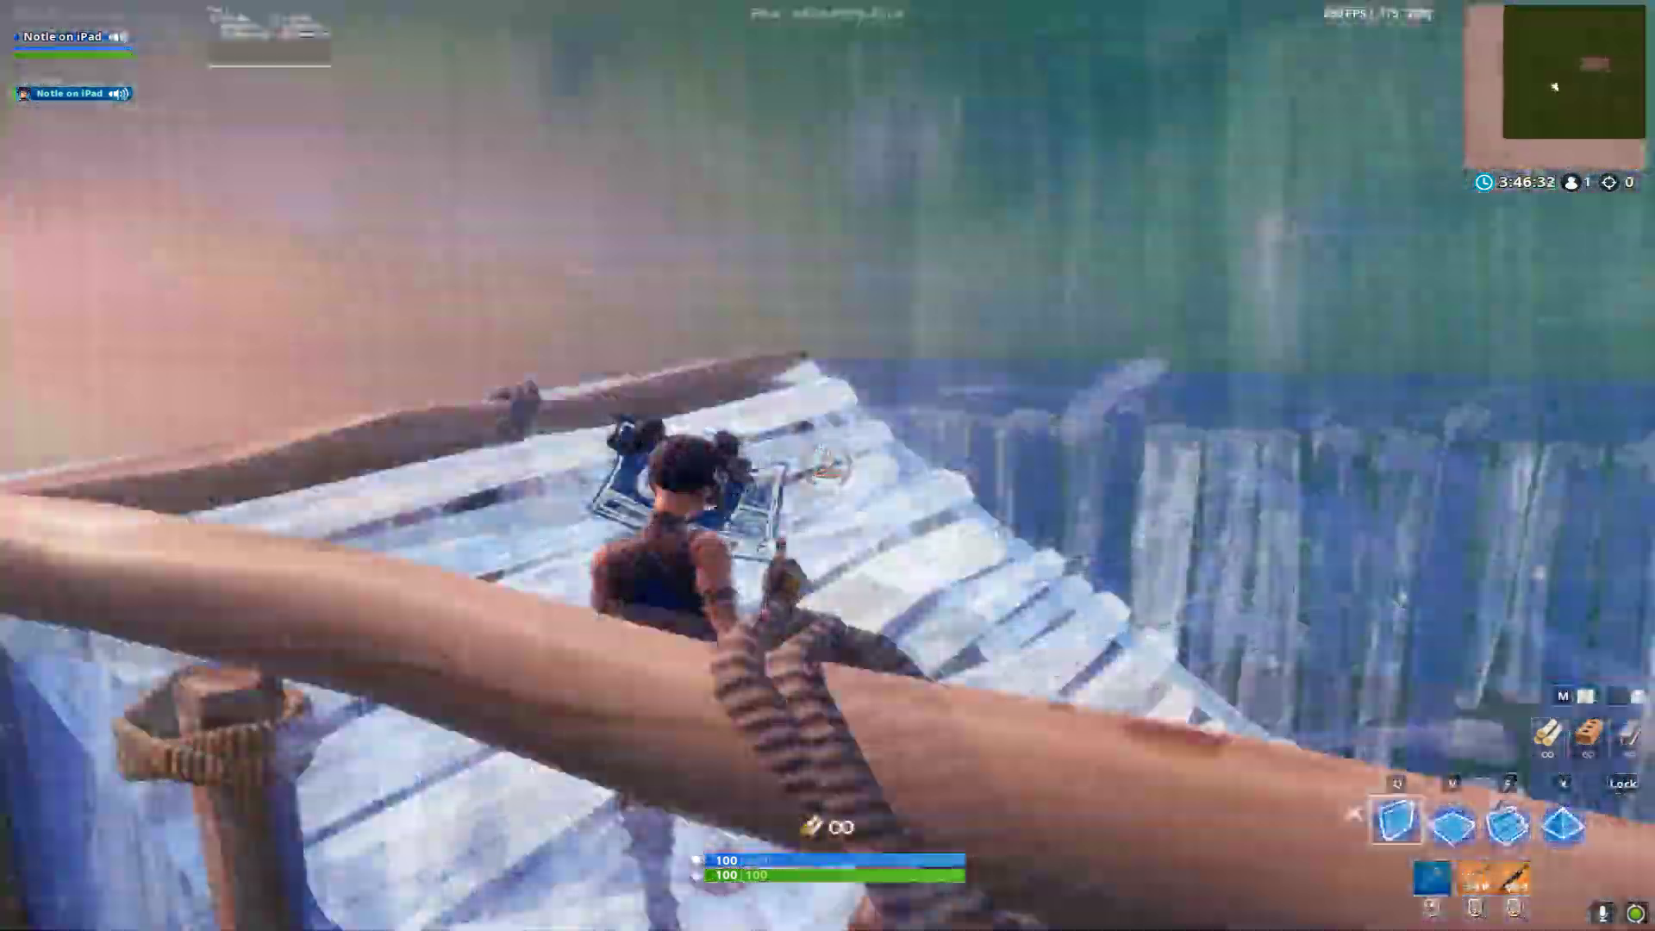
key(1)
key(v)
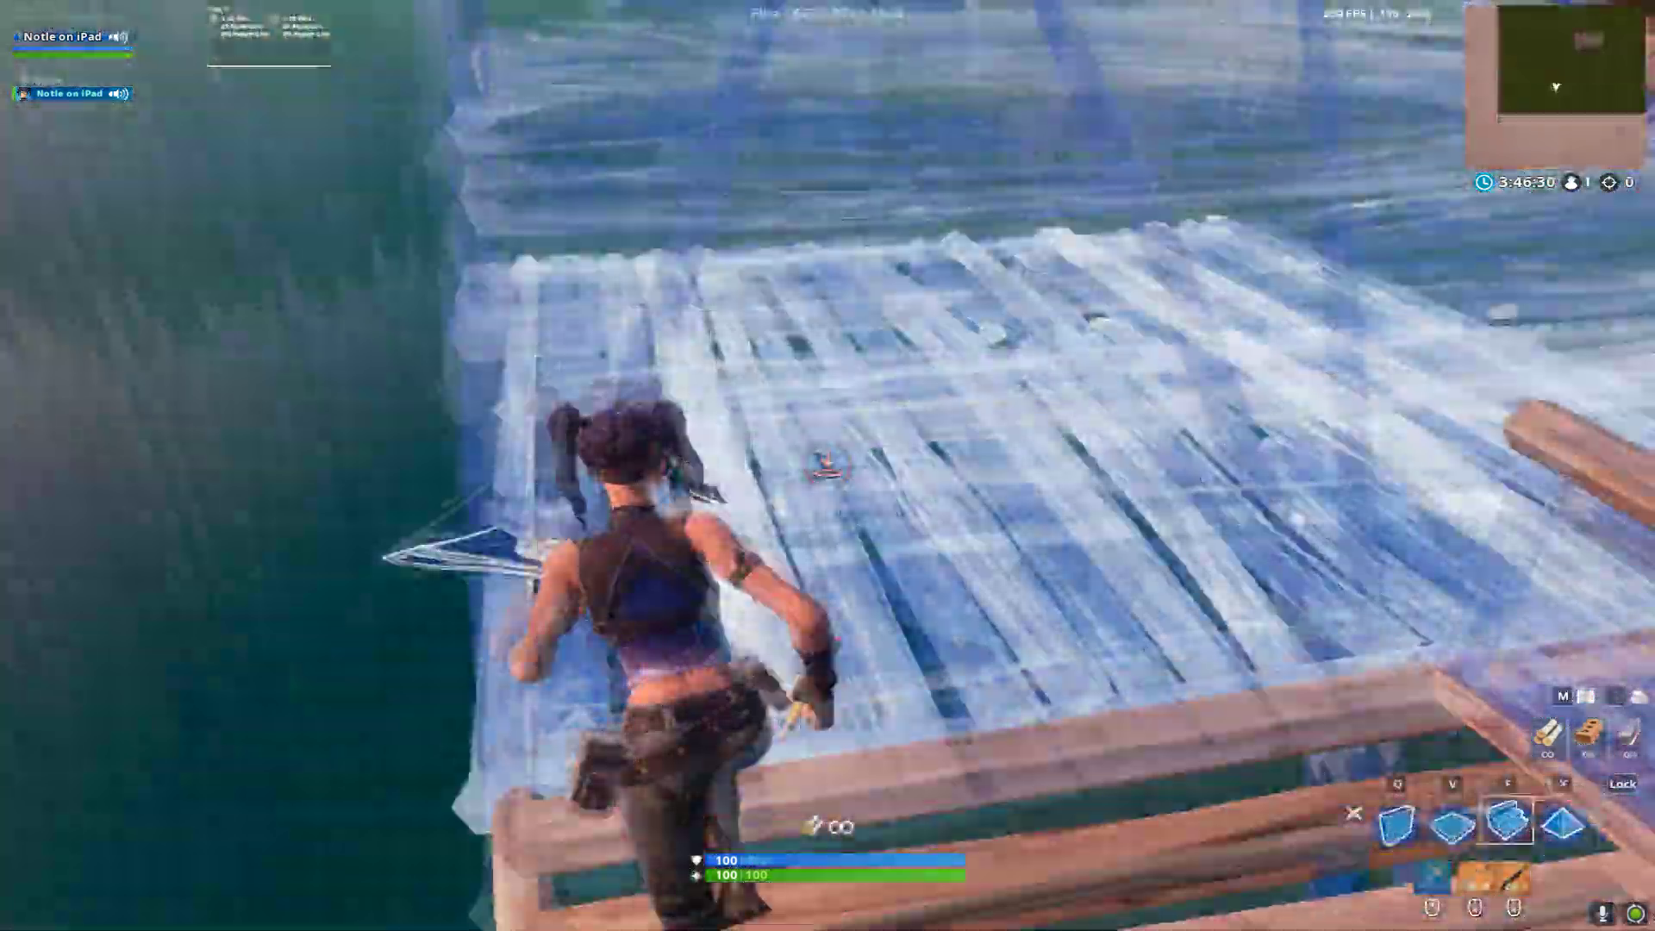
key(1)
key(v)
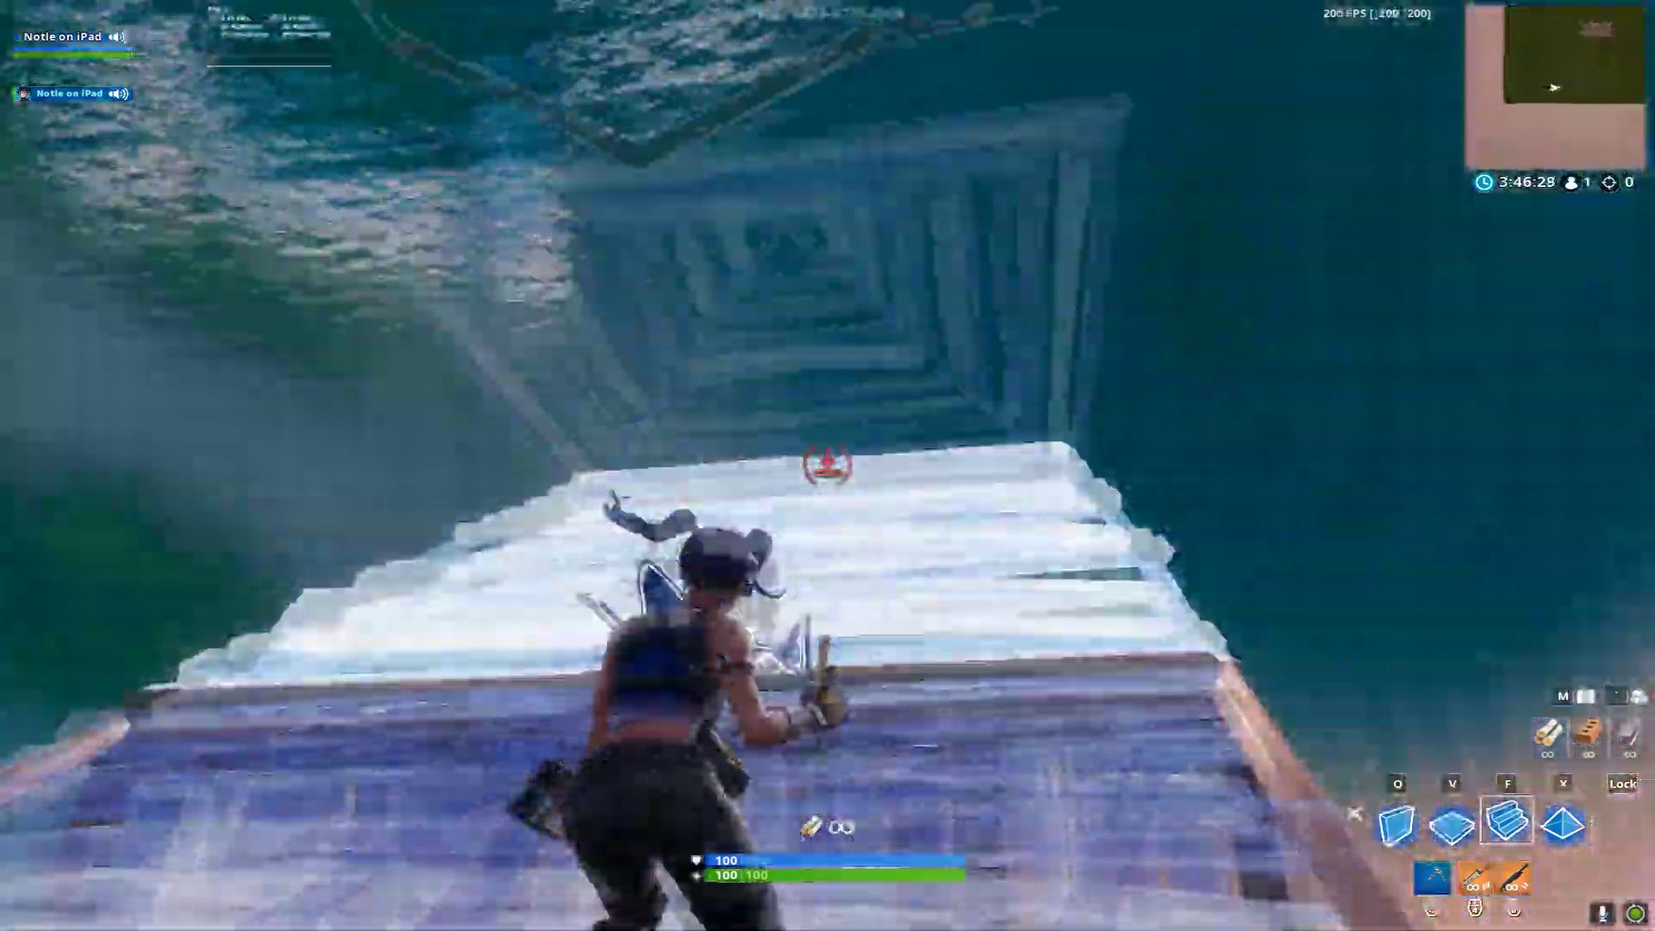
key(1)
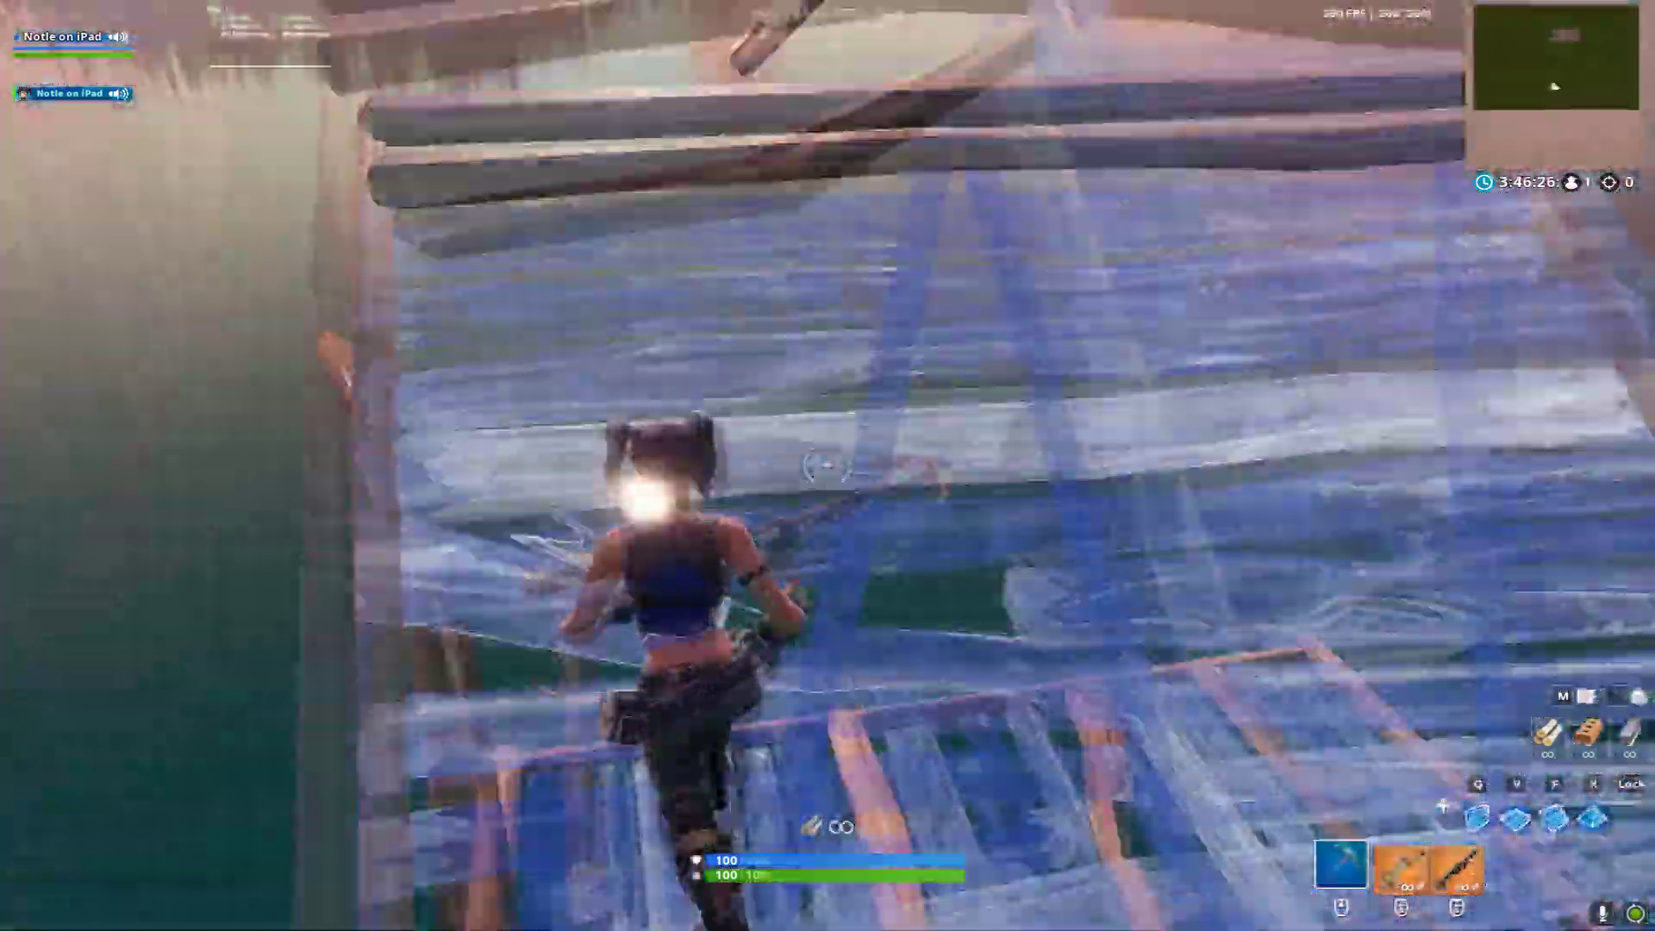
key(1)
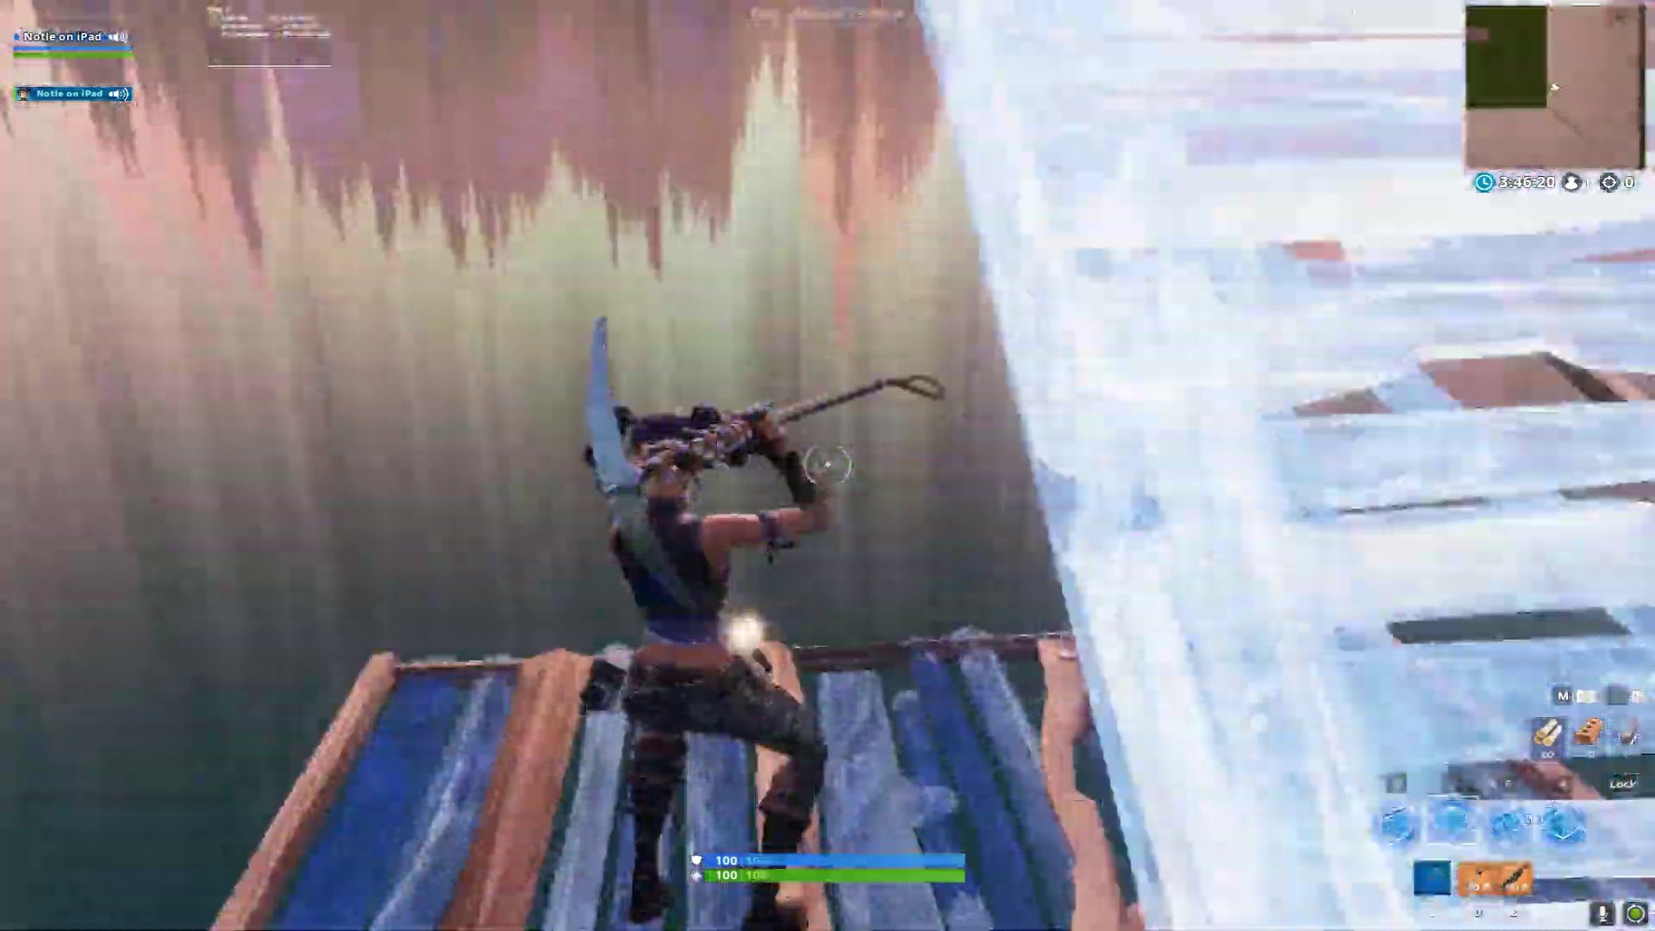
key(v)
key(f)
click(827, 465)
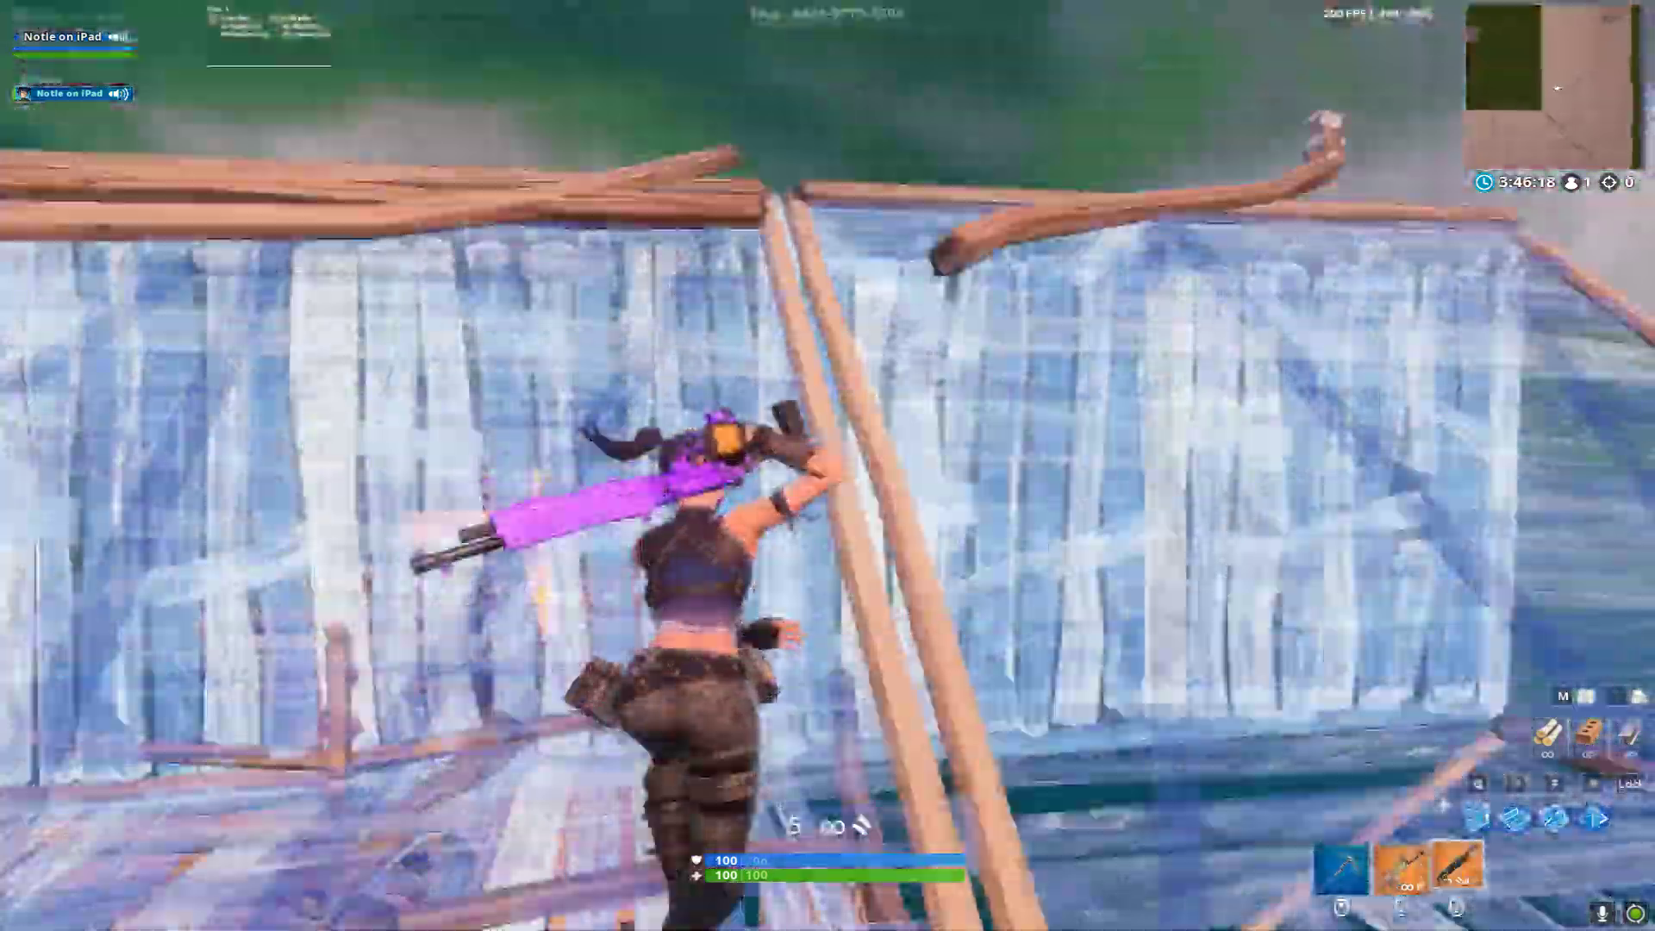
key(2)
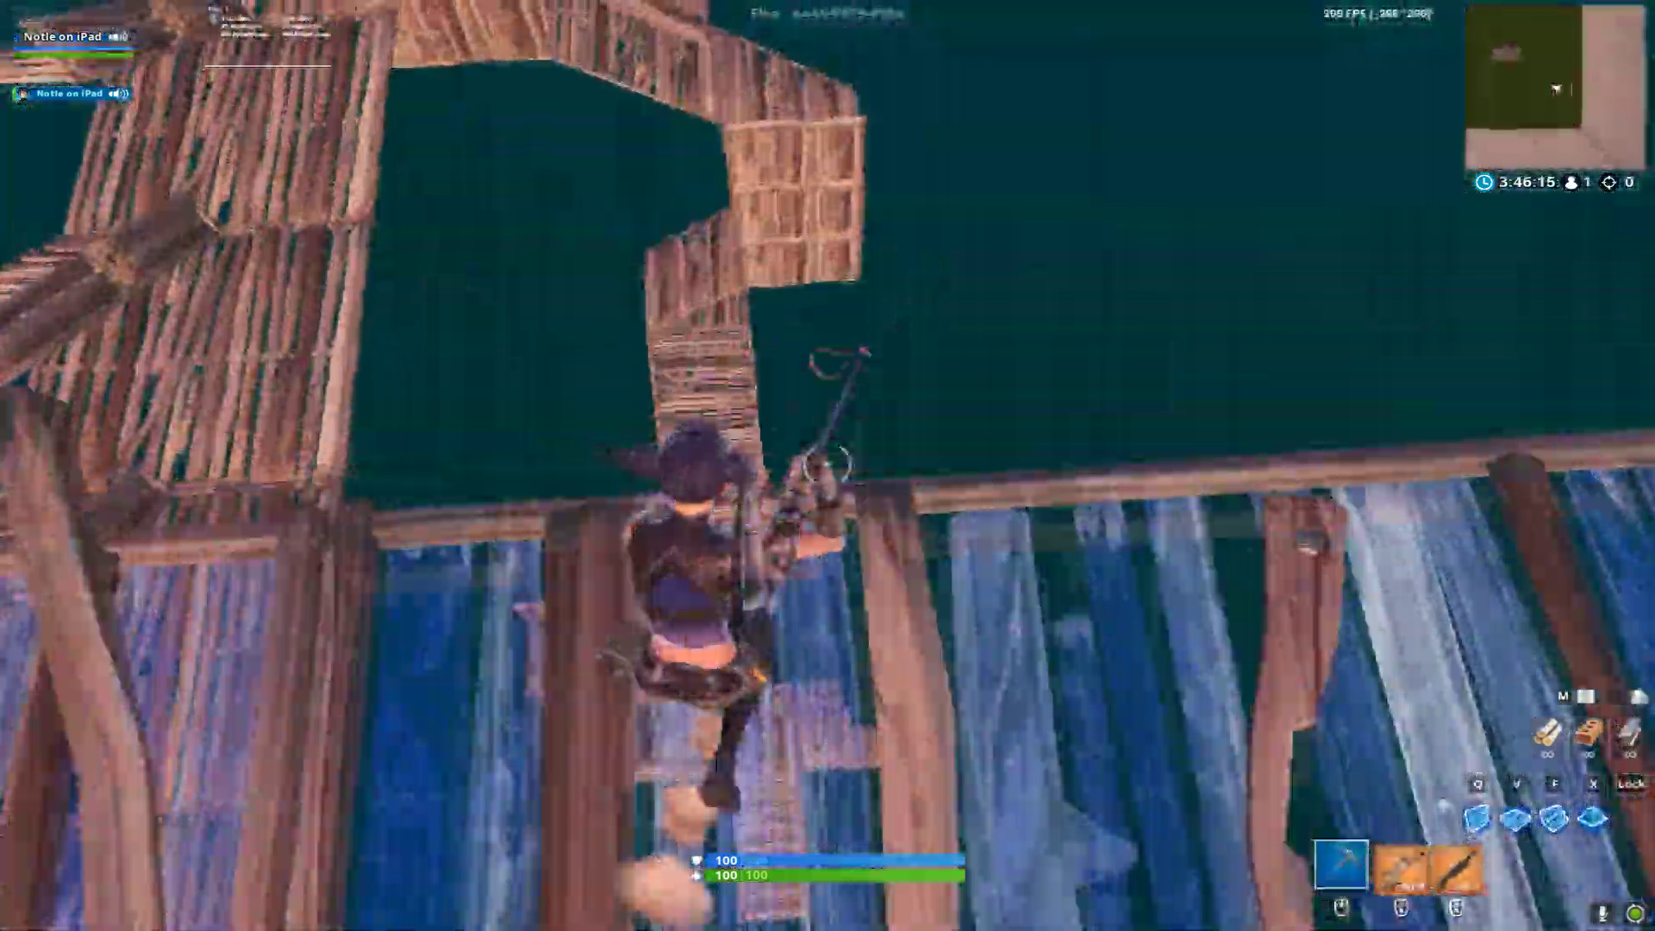
Build walls and wooden floors around the player while falling to the landing spot.
key(q)
click(828, 465)
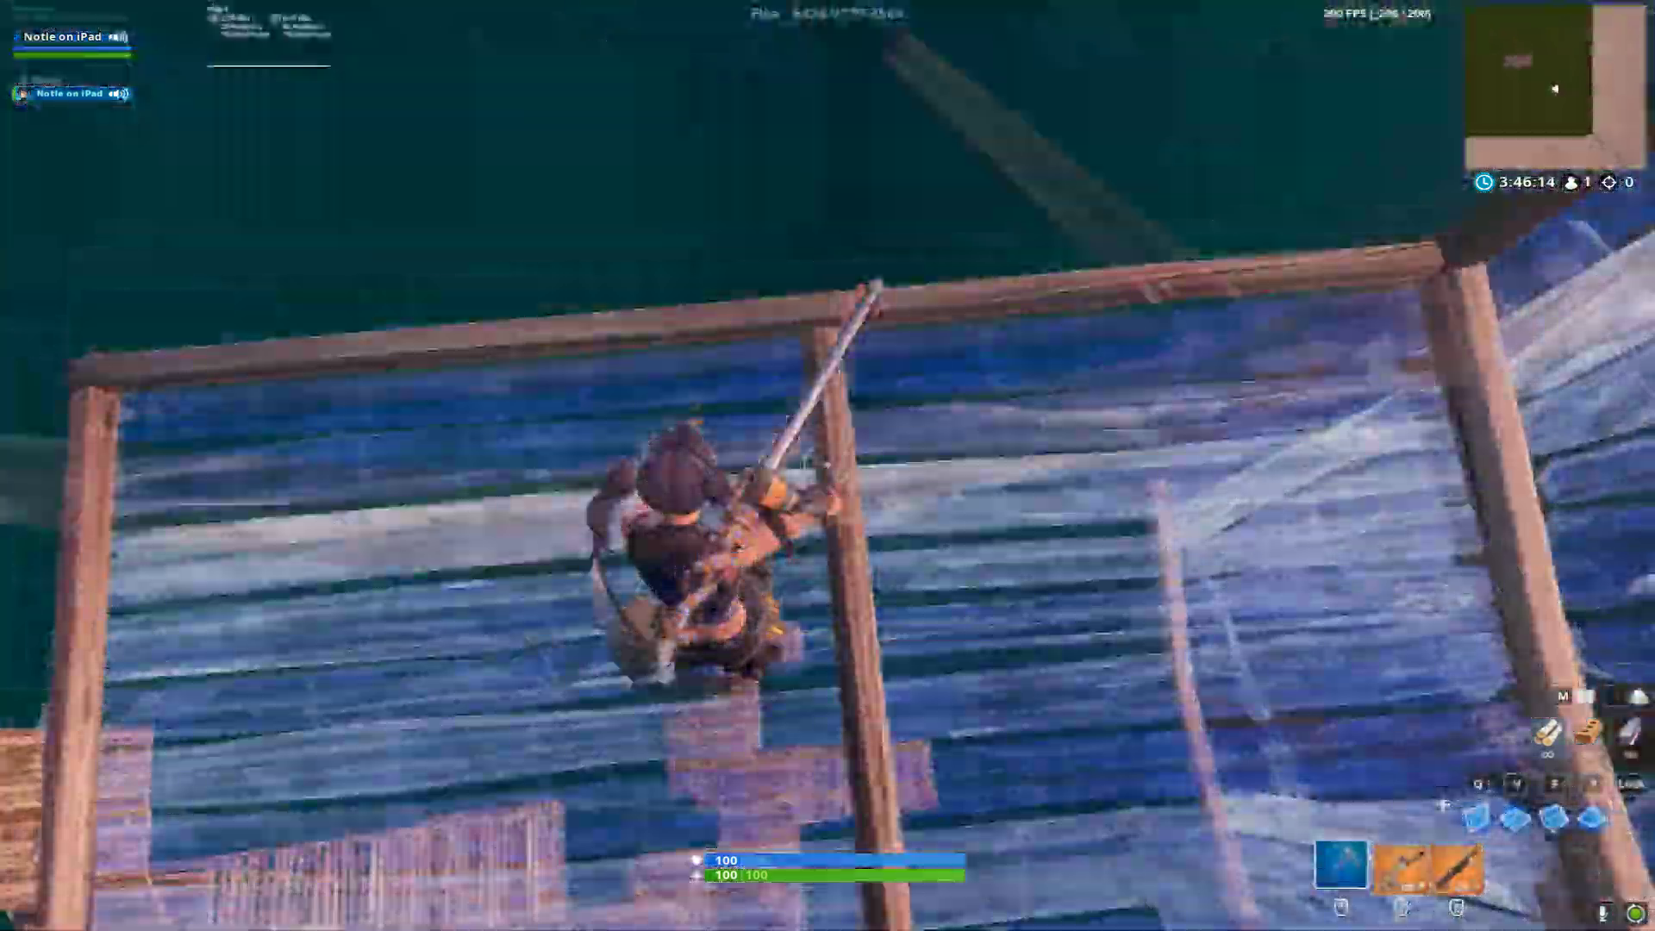
key(2)
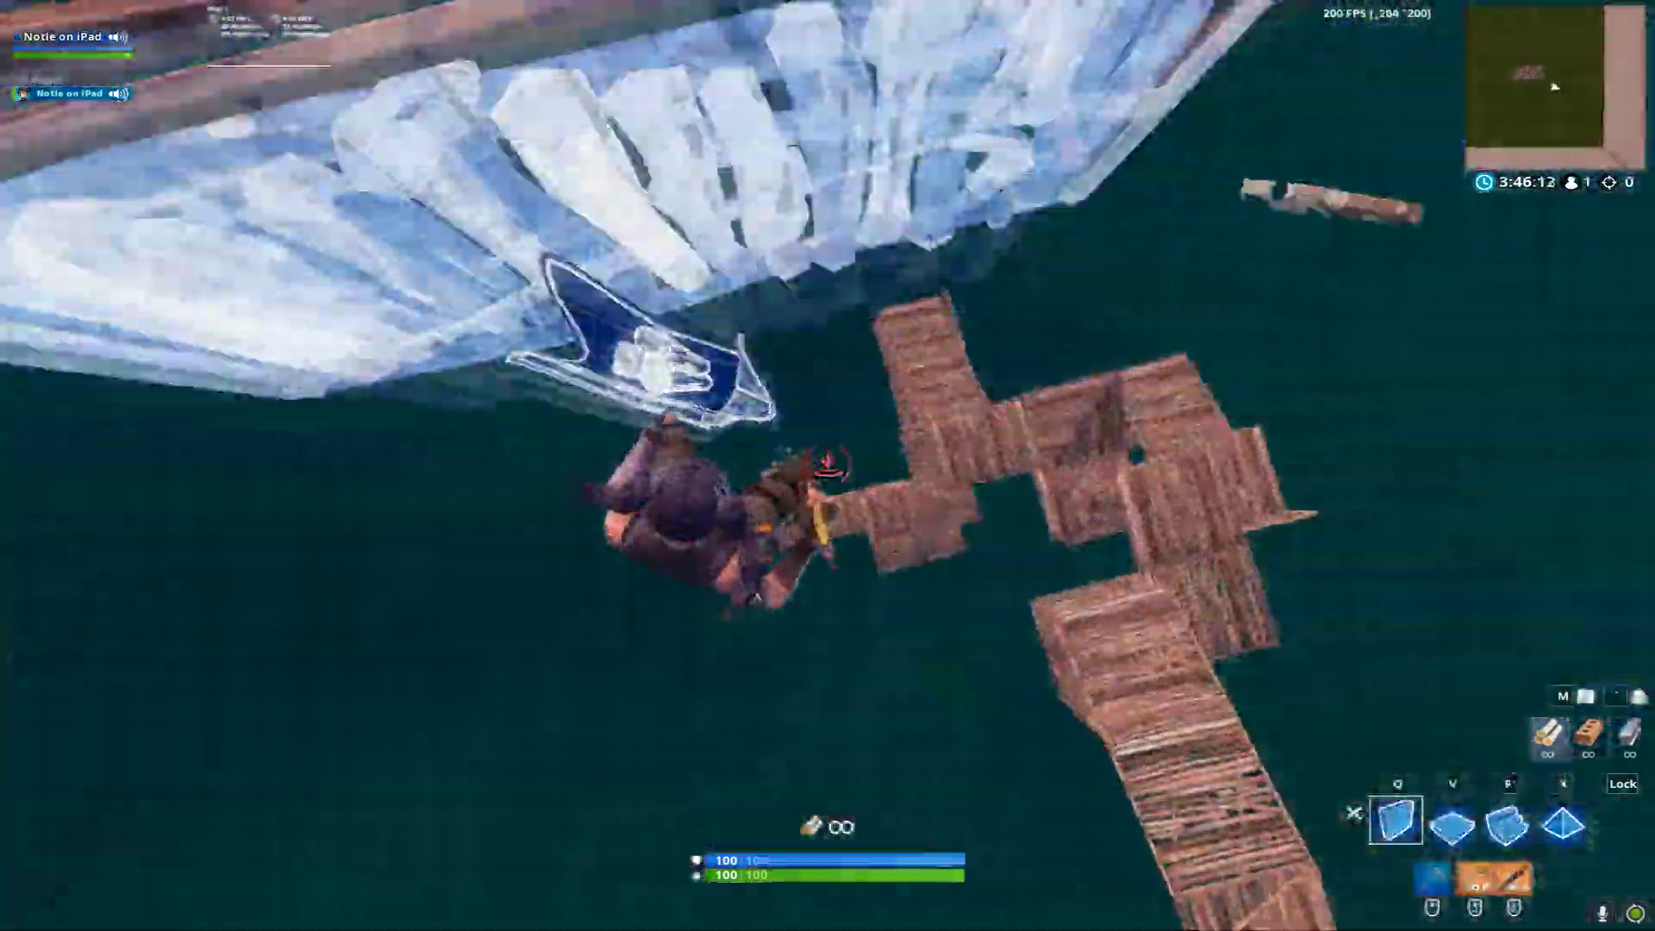
click(827, 465)
key(1)
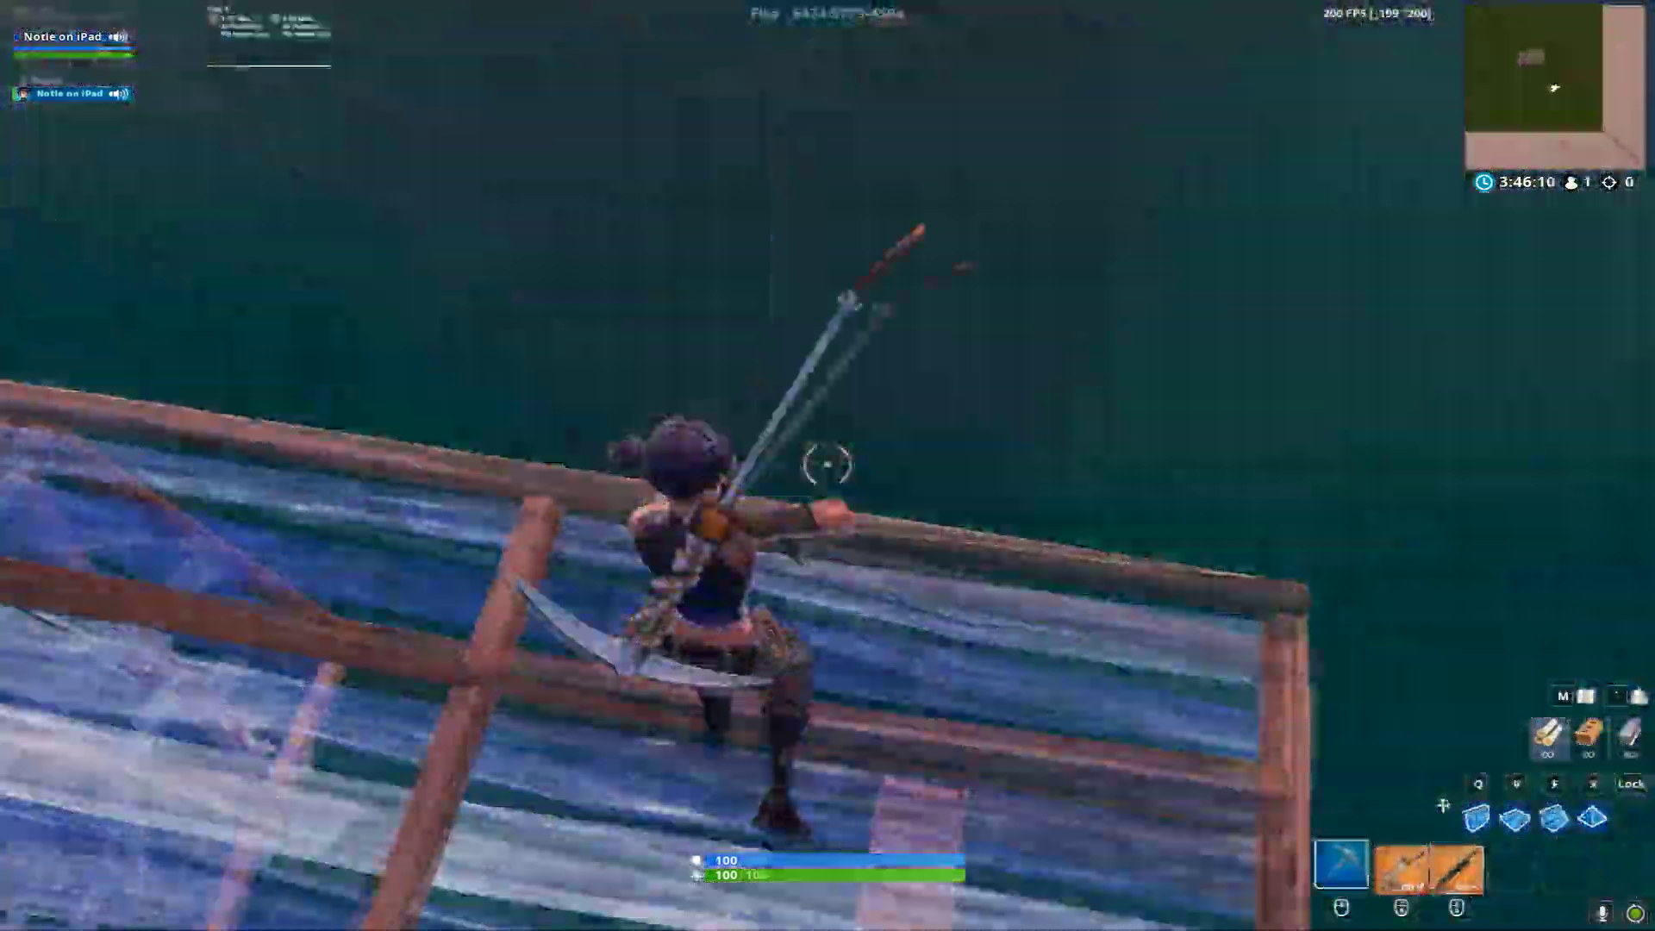
key(q)
click(827, 466)
key(1)
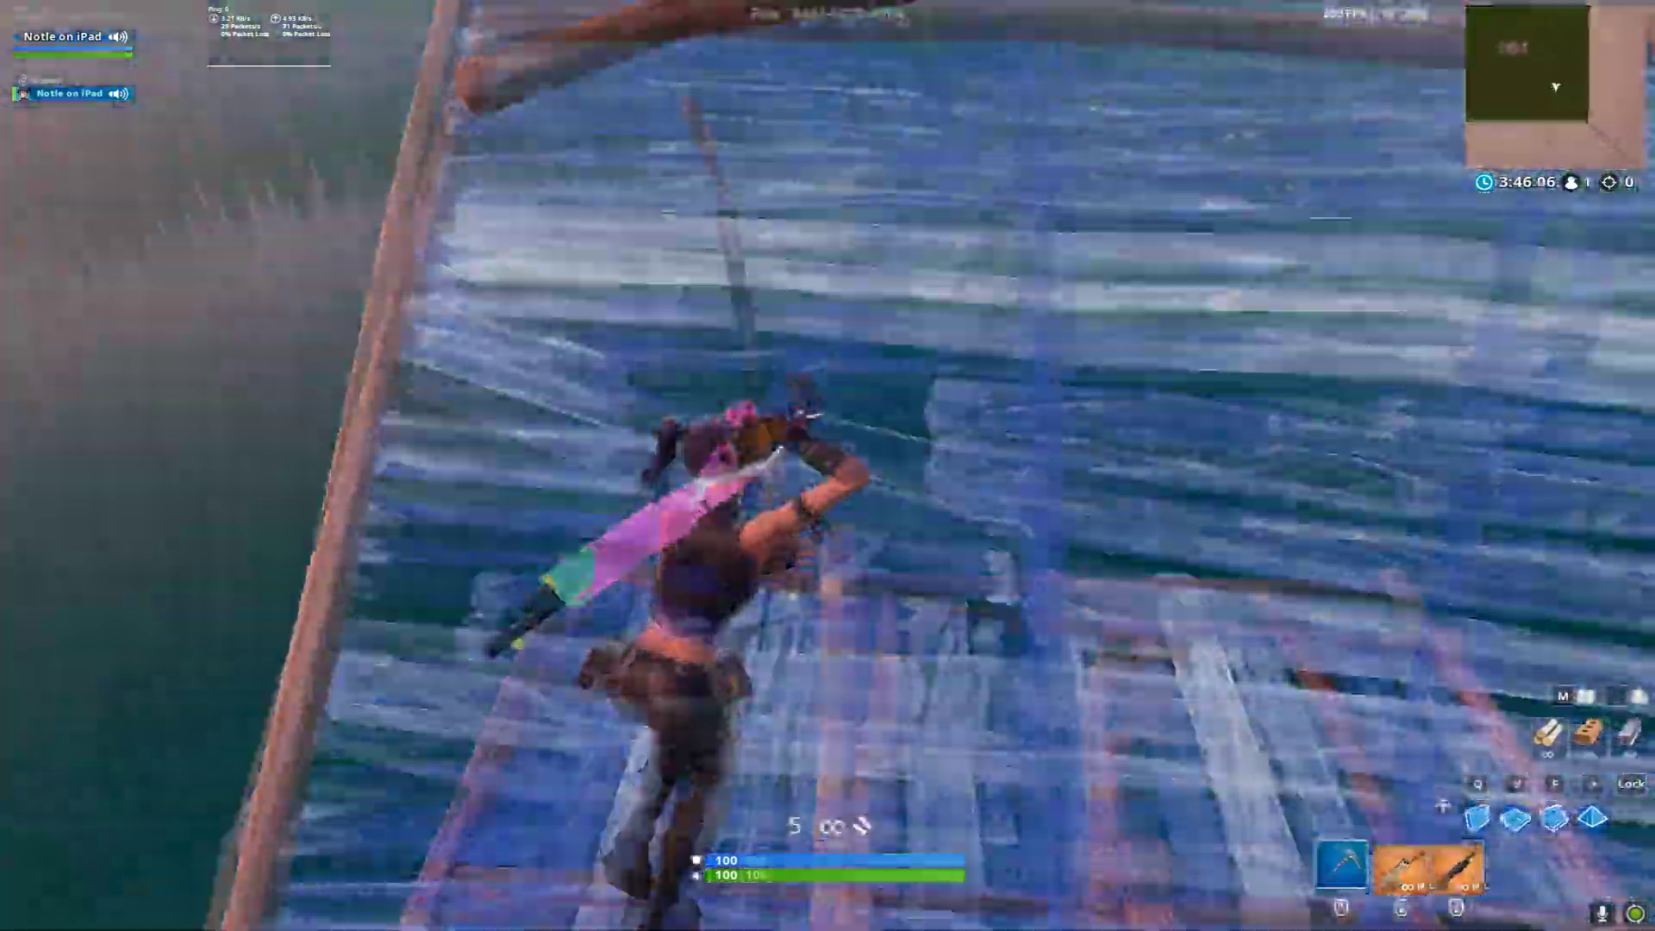
Build a ramp ahead, then swing the pickaxe at the wooden structure overhead.
key(f)
click(827, 466)
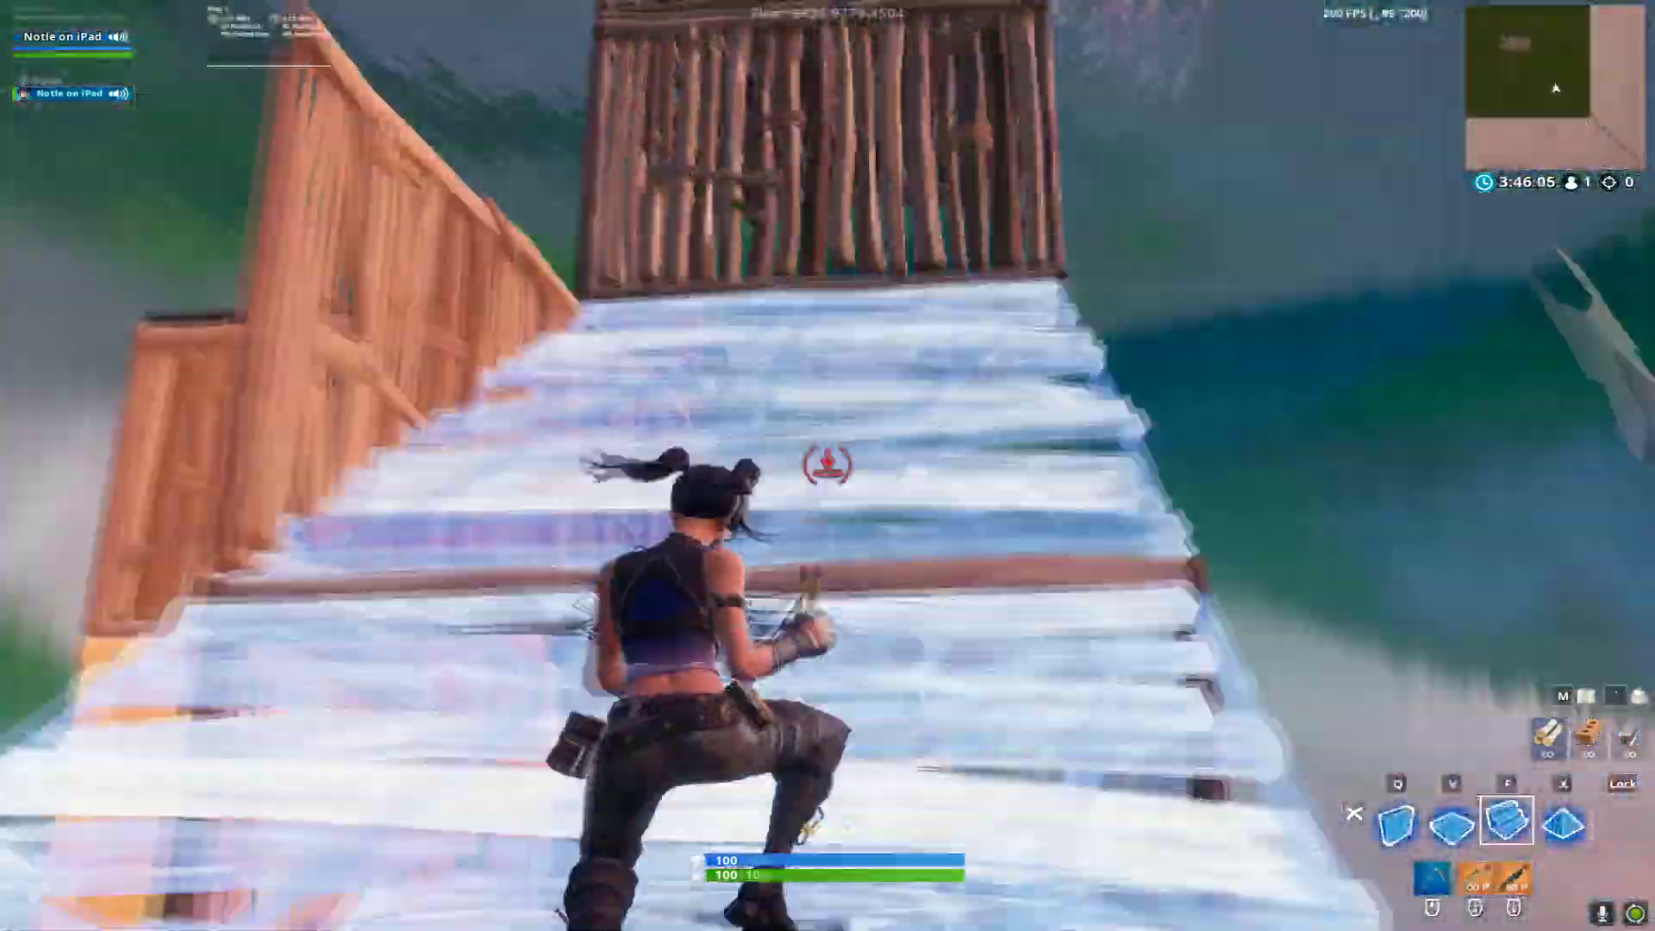
key(3)
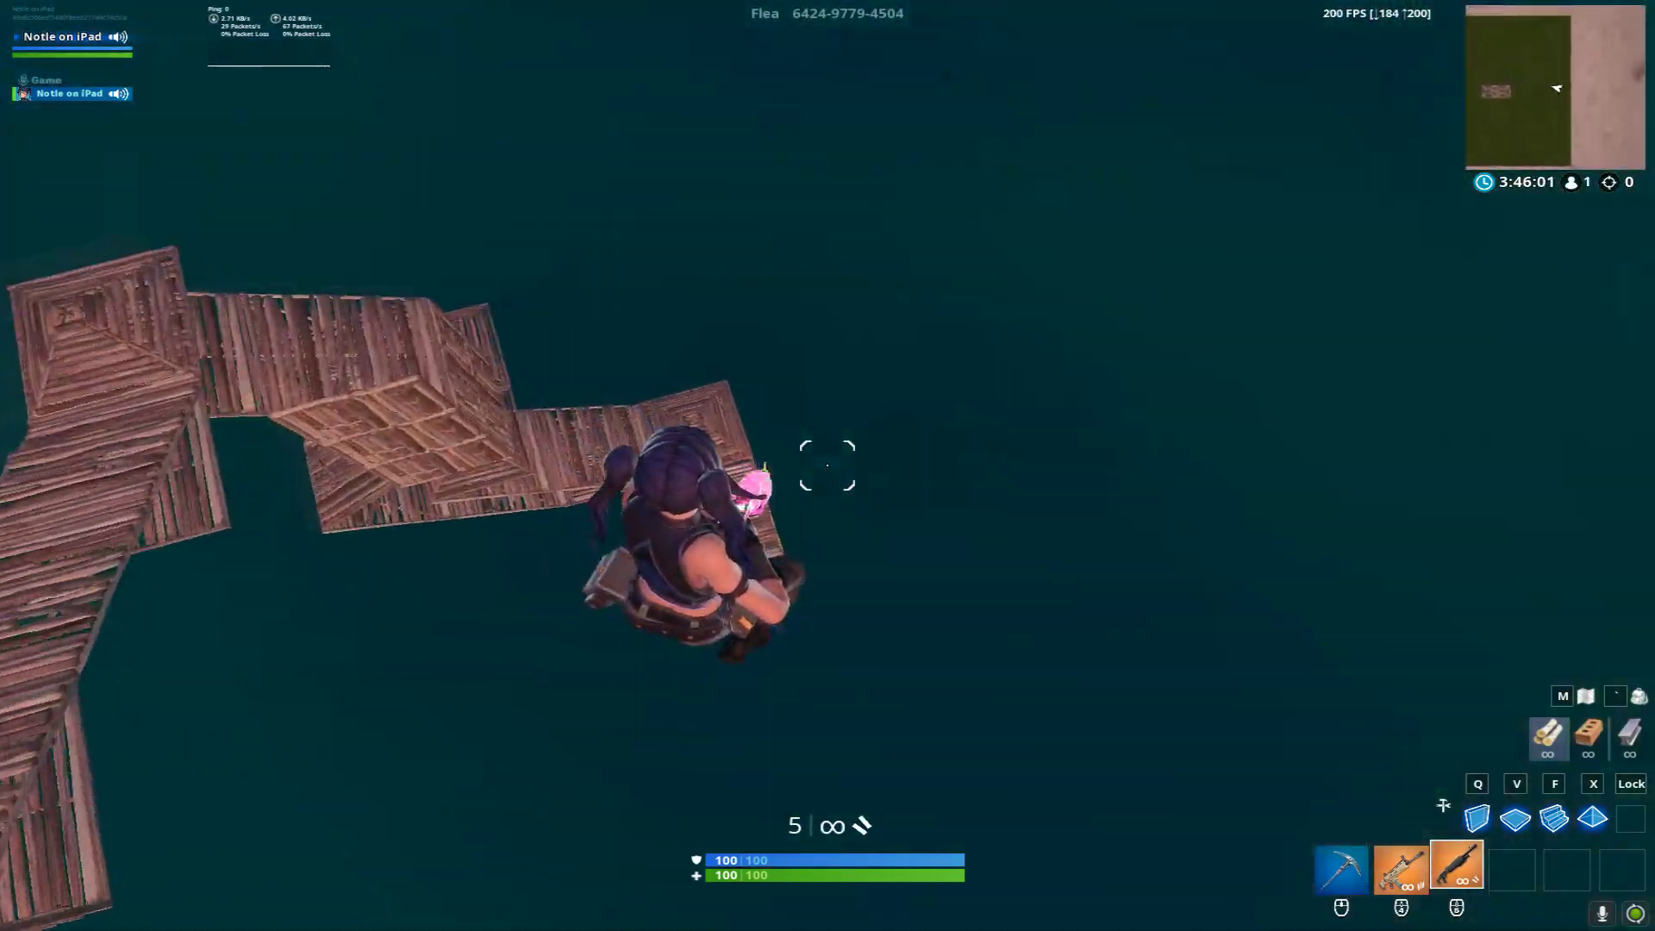
key(1)
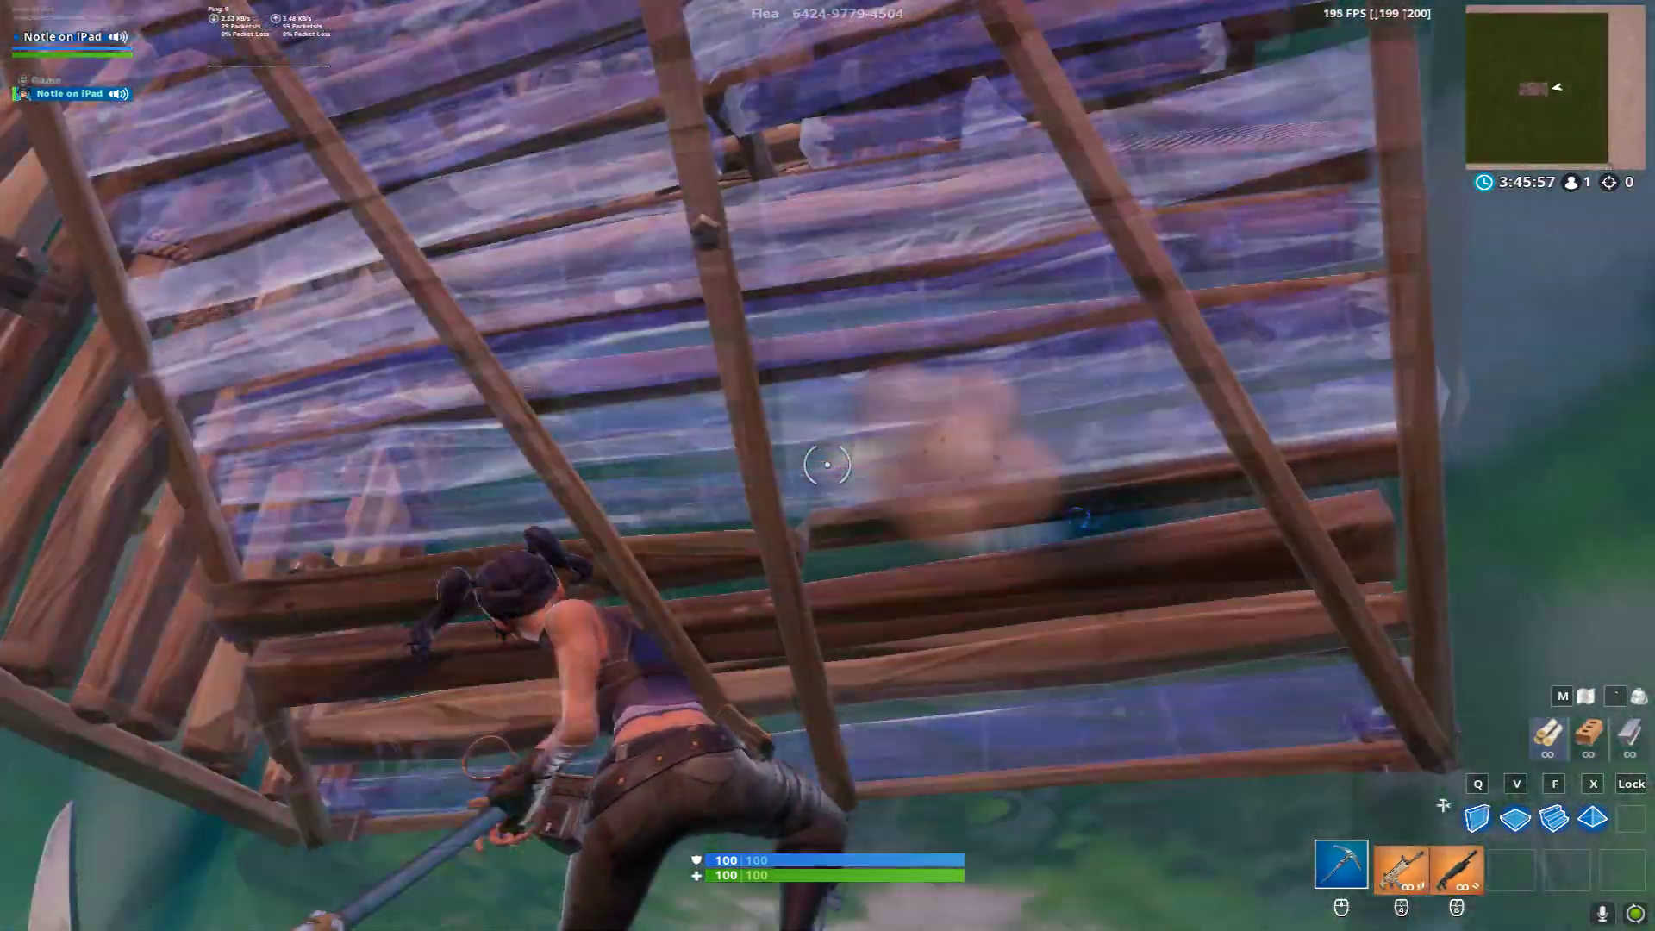
click(828, 465)
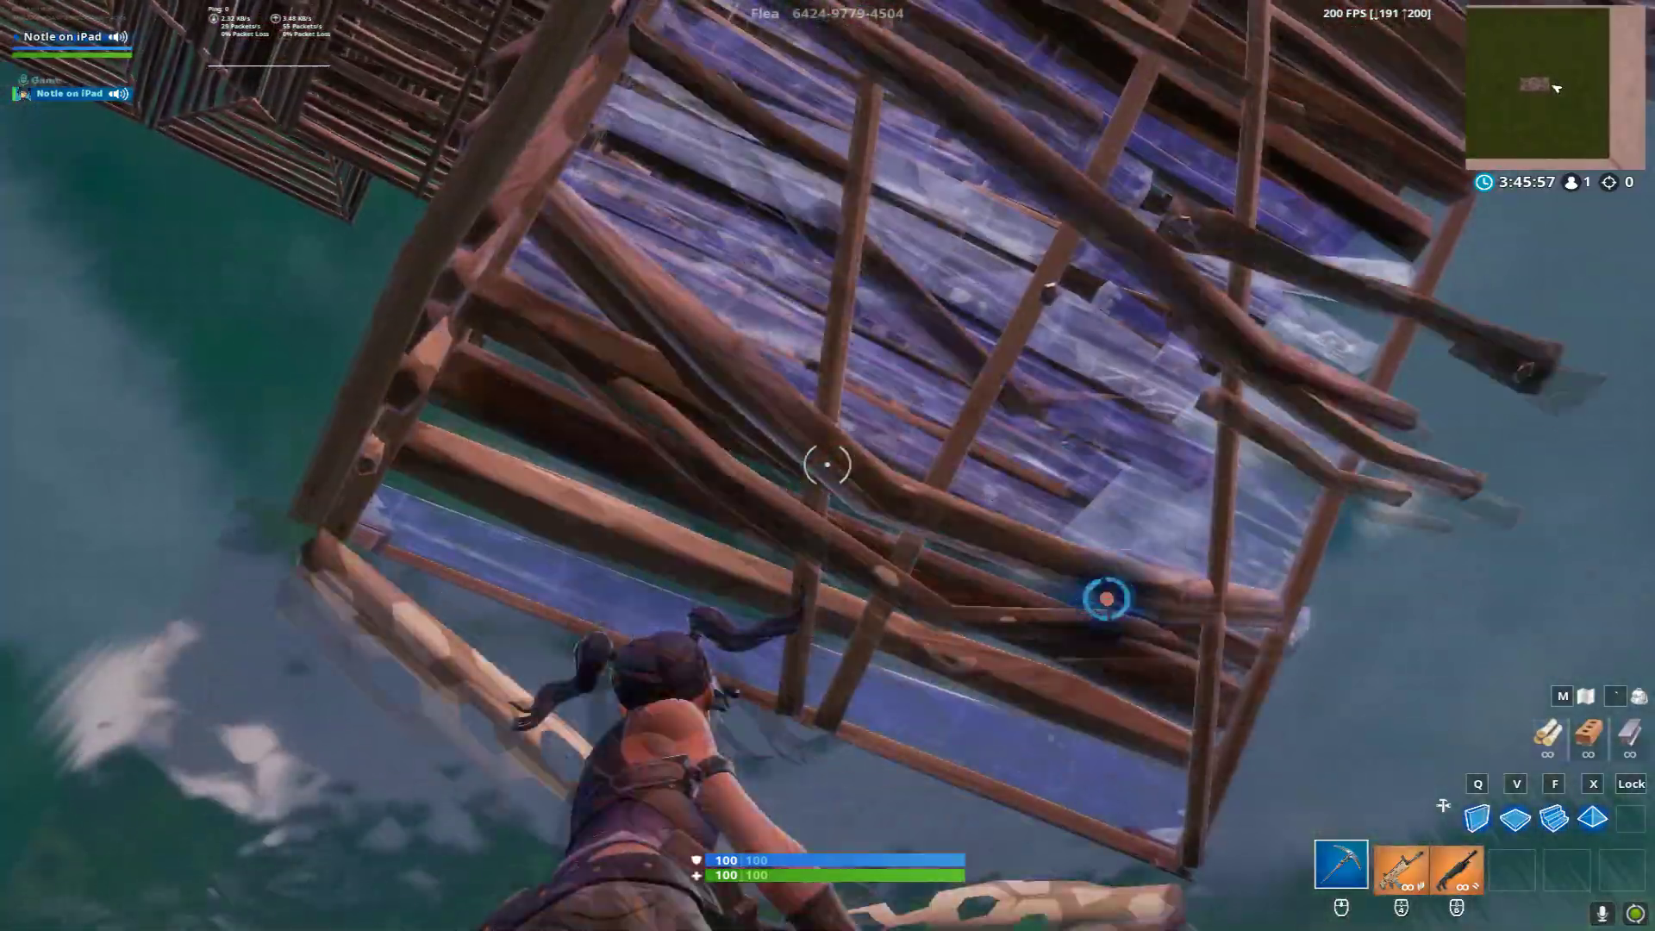
Cycle through rifle and shotgun back to the pickaxe, then perform the Switchstep emote.
key(2)
key(3)
key(1)
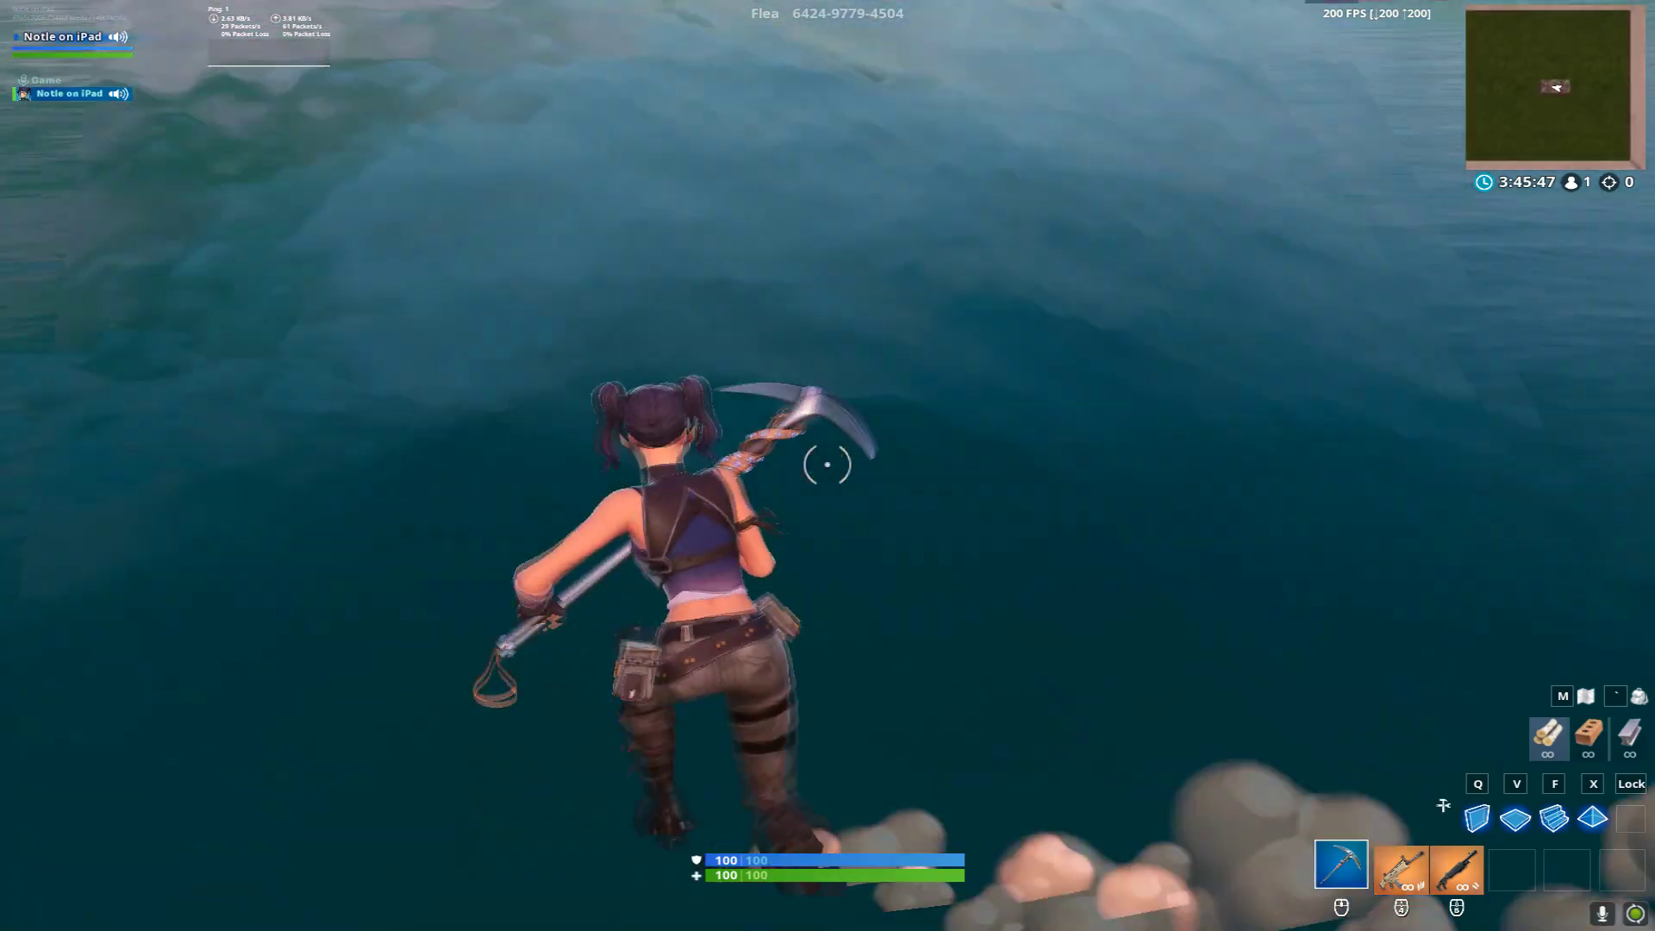
key(b)
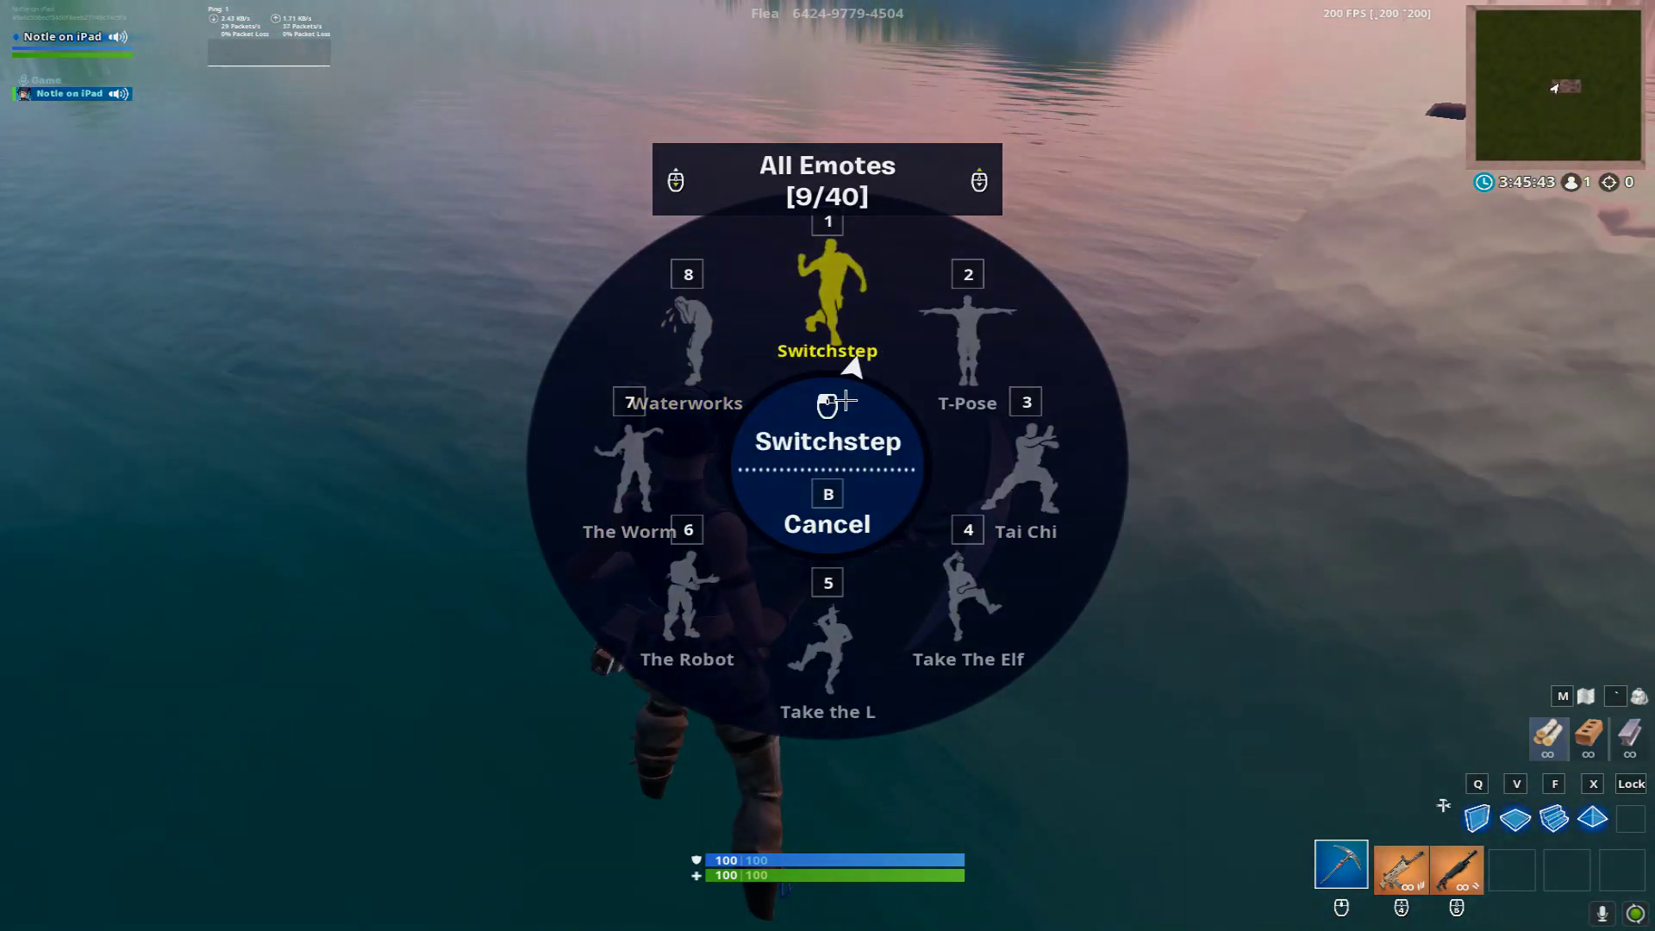
click(847, 362)
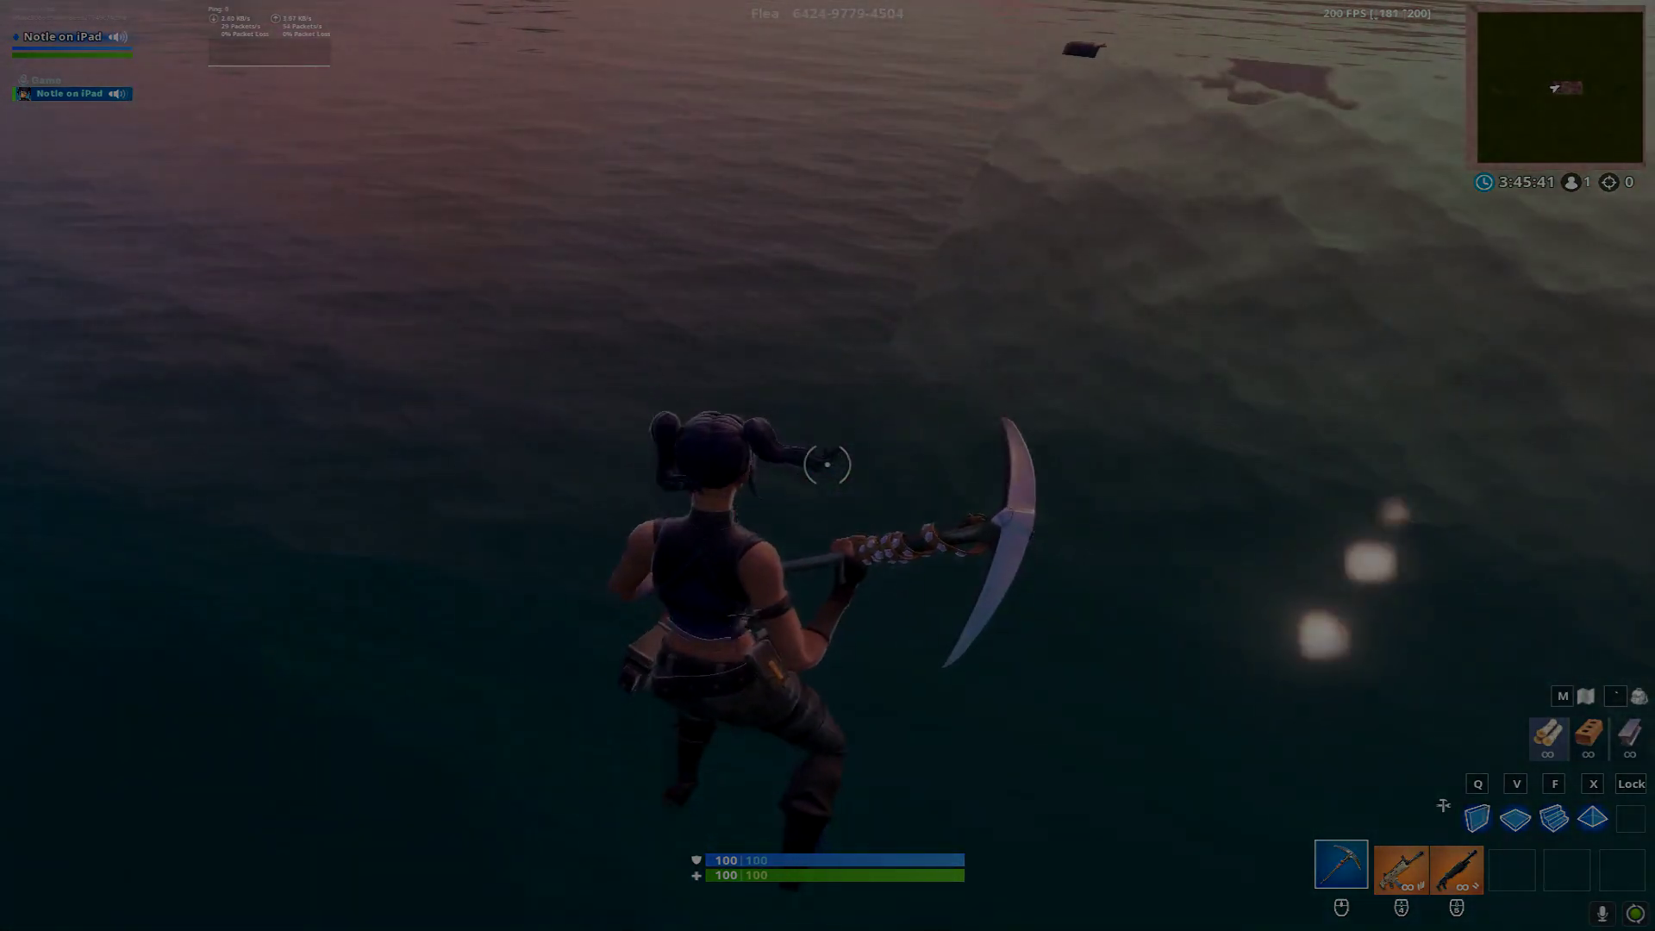